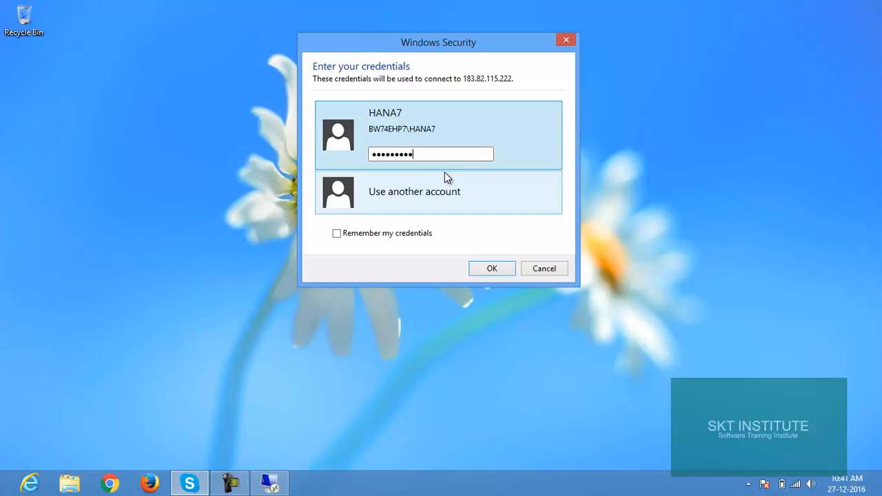
- Connect to the remote desktop and close the open Data Warehousing Workbench session together with SAP Logon
click(486, 274)
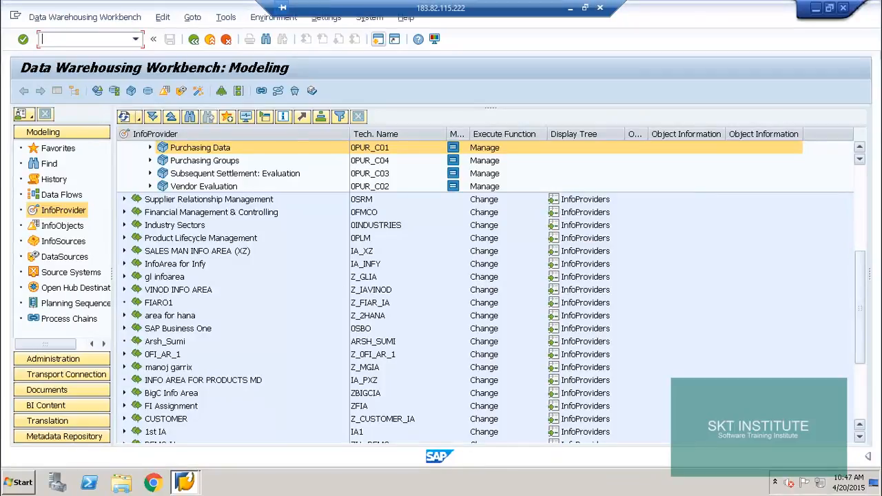
click(847, 10)
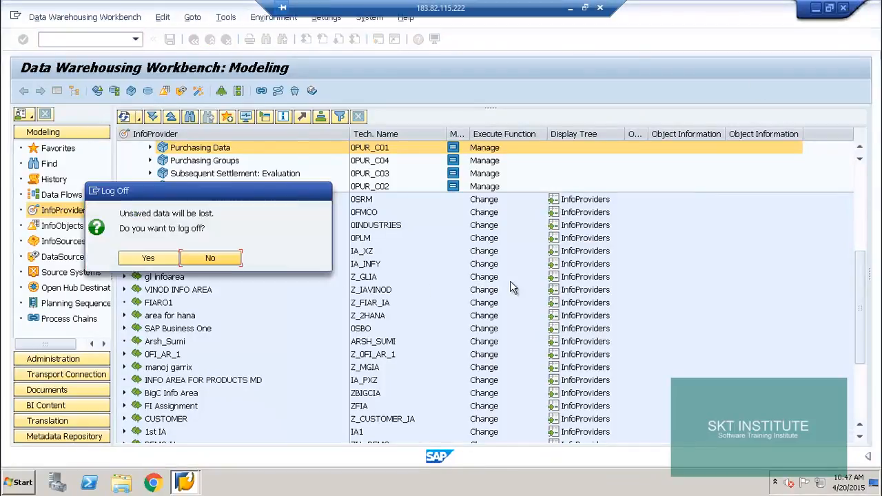
click(146, 257)
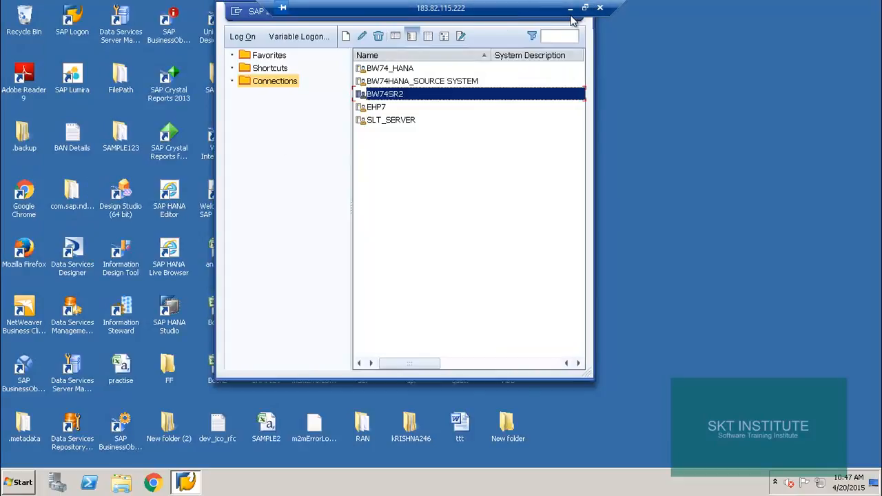
drag(233, 12, 214, 140)
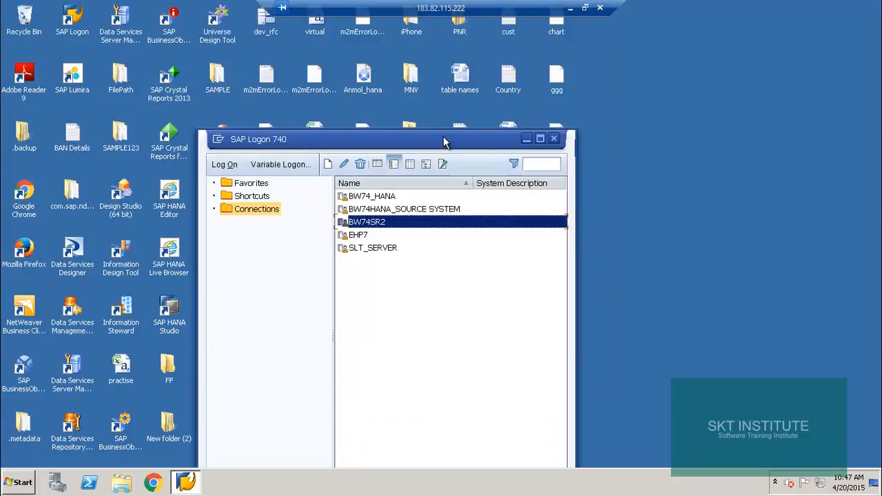
click(558, 139)
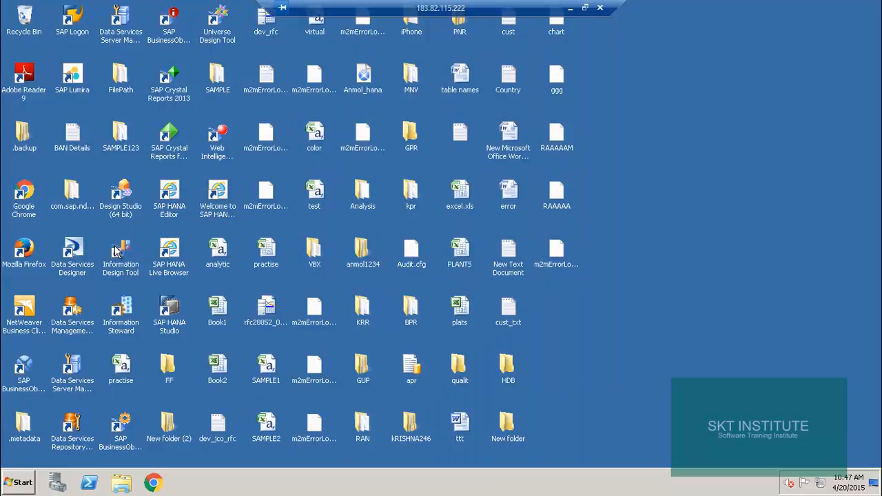
- Launch SAP HANA Studio from the remote desktop and maximize its window
click(176, 311)
double_click(177, 312)
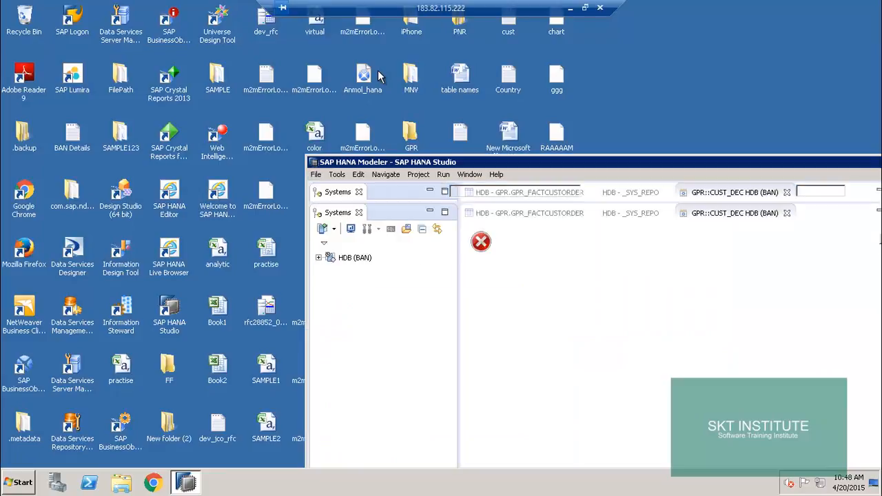
double_click(828, 165)
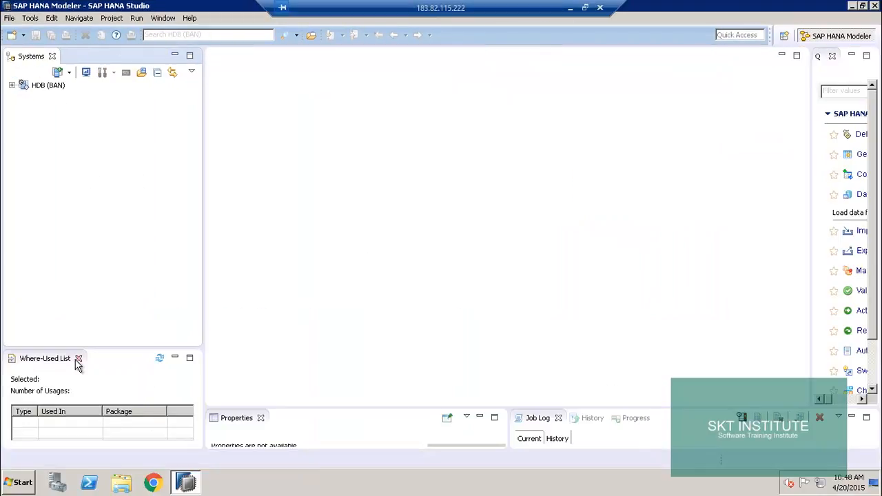
- Close the Where-Used List, Properties, Job Log, History and Progress views in the HANA Modeler workspace
click(78, 359)
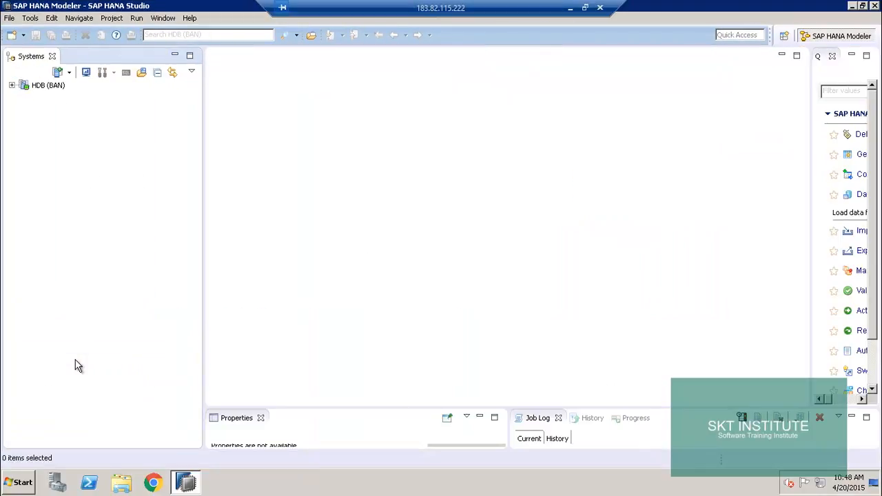
click(261, 418)
click(254, 419)
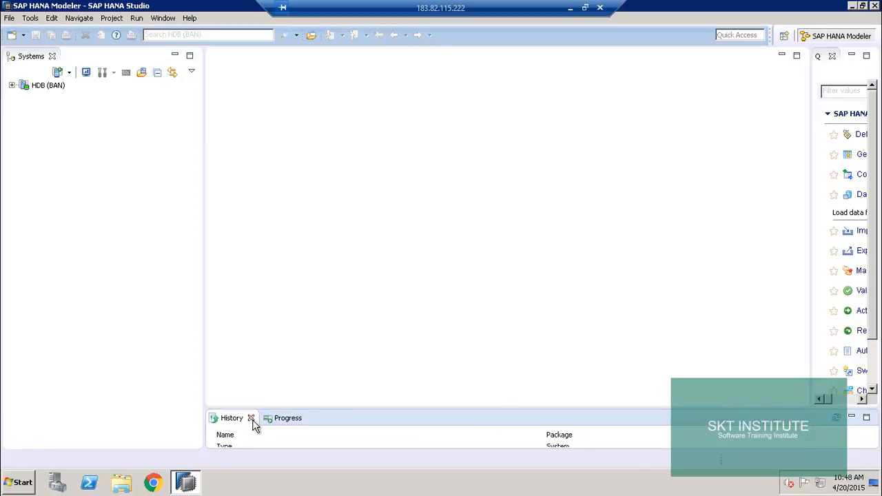
click(253, 419)
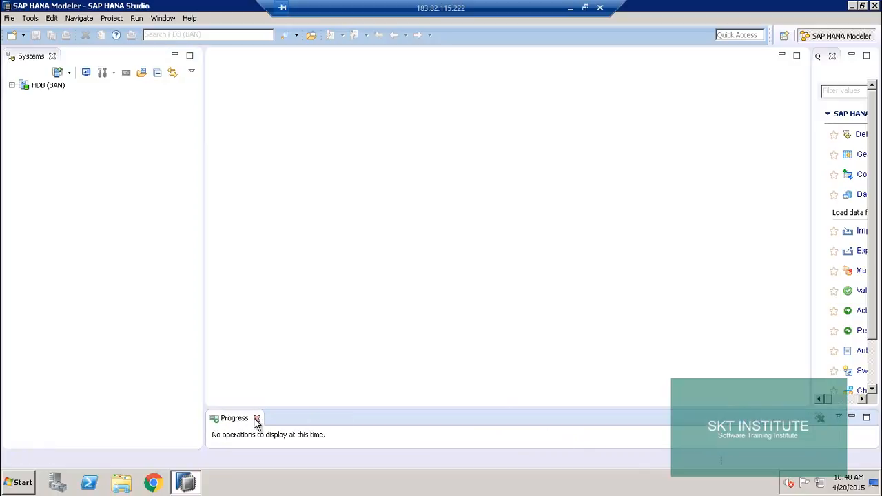
click(254, 419)
- Expand the HDB system, turn off the *gpr* filter on its Content folder and expand that folder
click(11, 85)
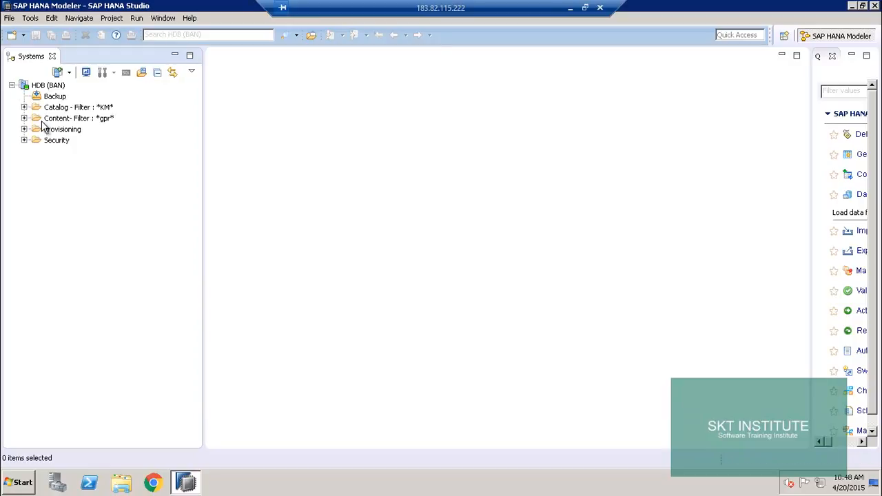
click(66, 122)
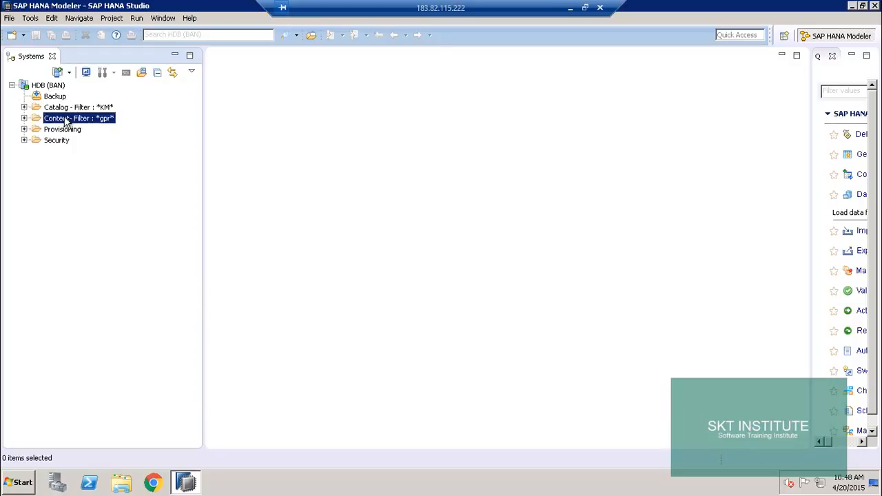
right_click(65, 120)
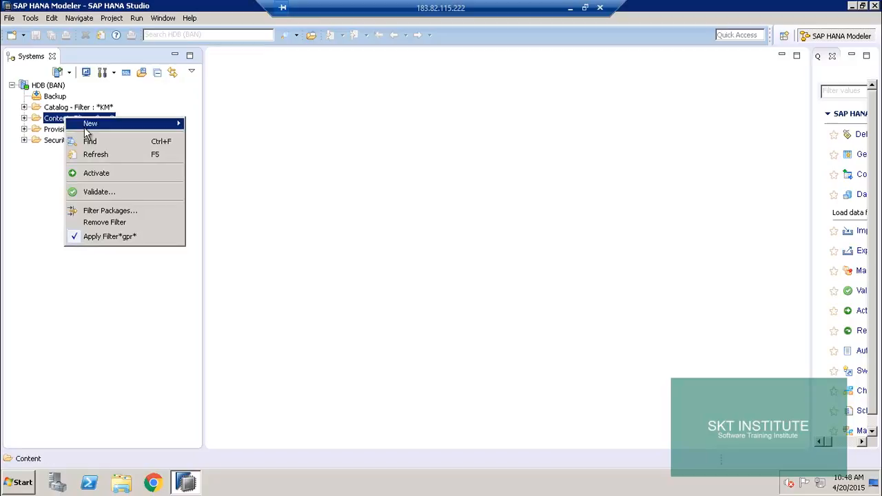
click(96, 238)
click(24, 118)
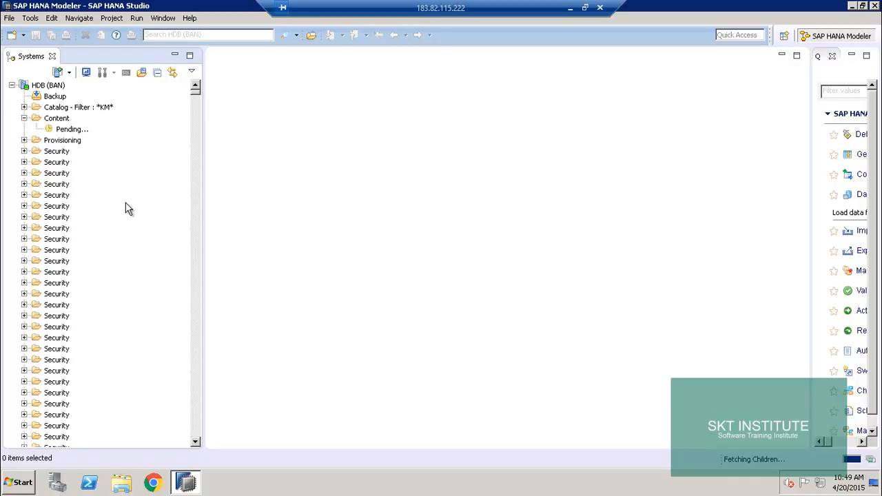
- Locate the GPR package under Content and expand it along with its calculation views and analytic views
click(49, 238)
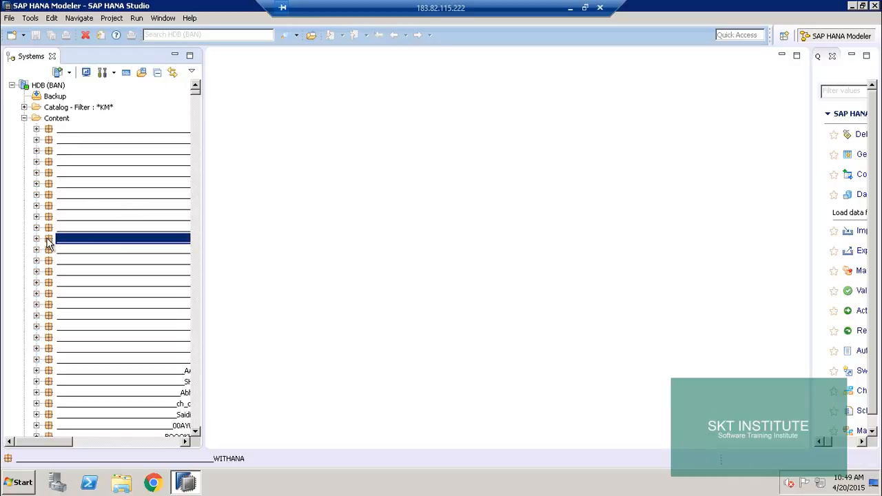
key(g)
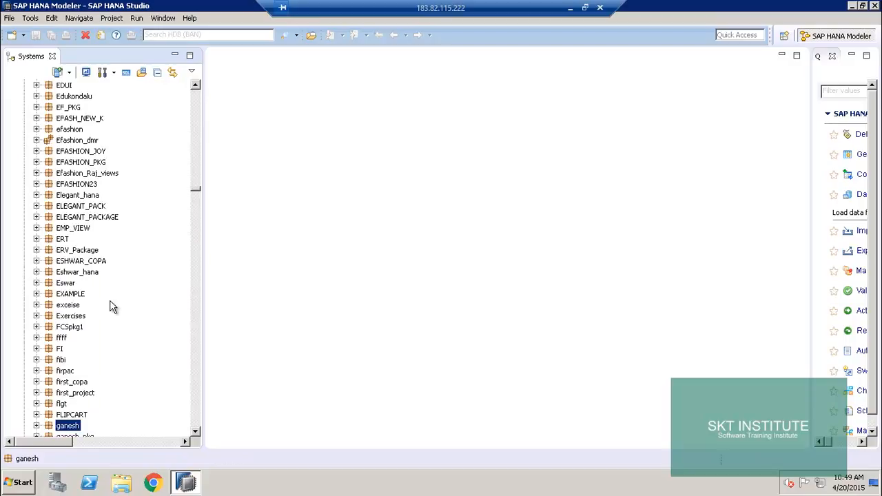
drag(195, 432, 199, 437)
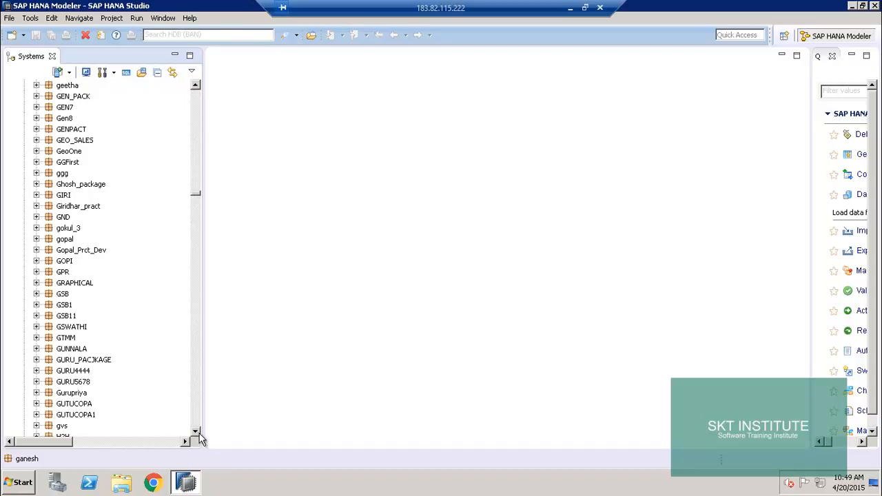
click(196, 432)
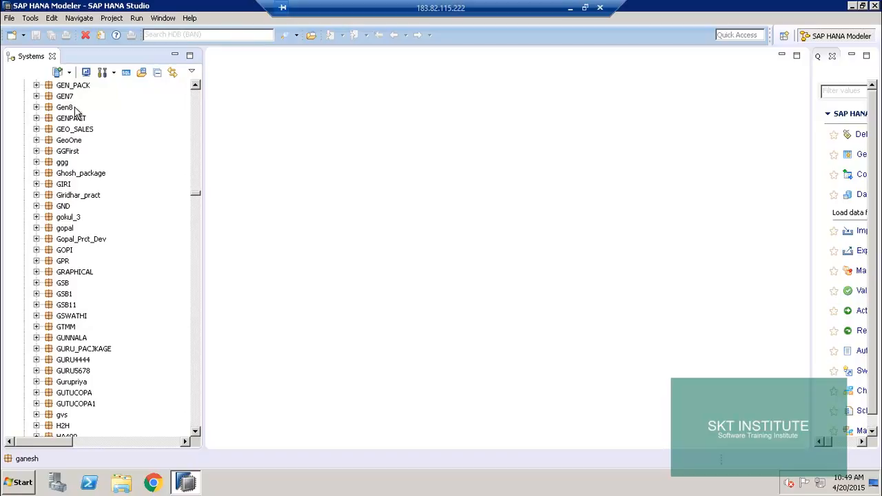
click(61, 261)
click(36, 261)
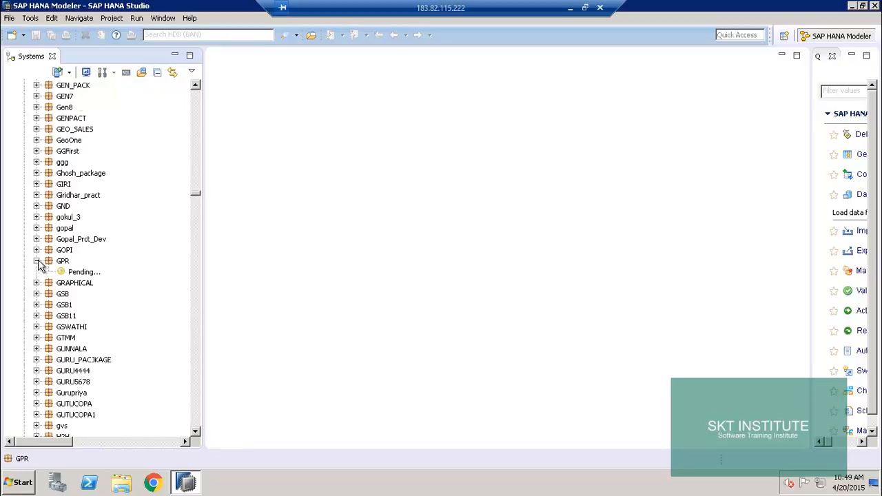
click(48, 294)
click(48, 283)
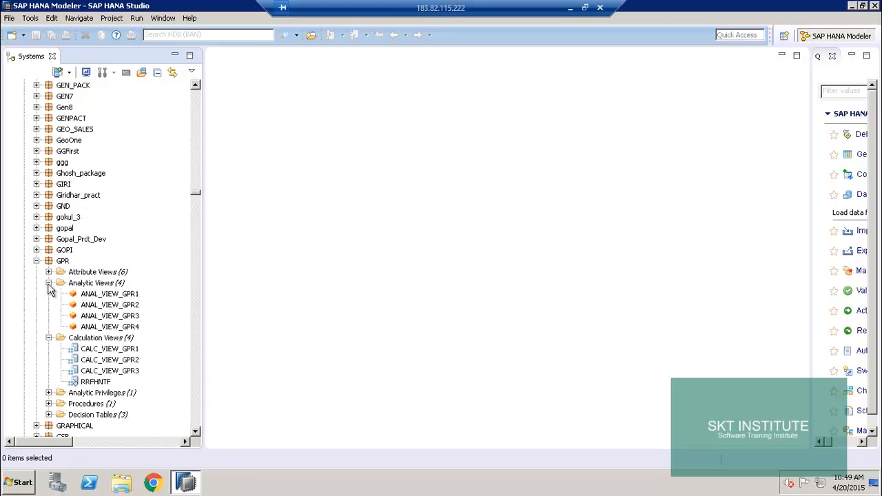
- Preview the data of calculation view CALC_VIEW_GPR1, examine its raw data rows and return to the analysis view
click(114, 349)
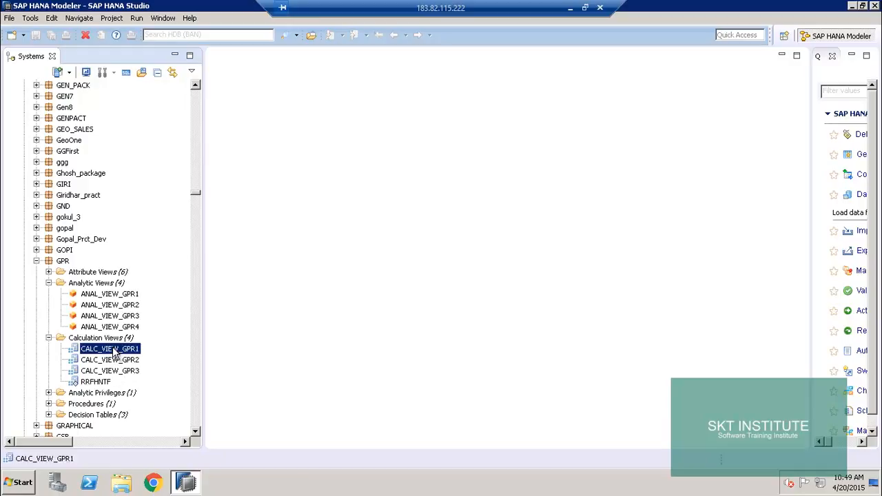
right_click(114, 350)
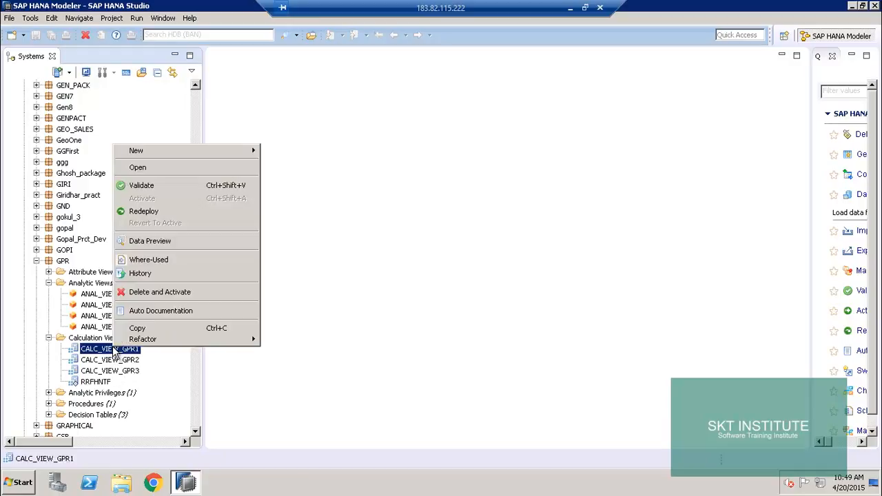
click(172, 242)
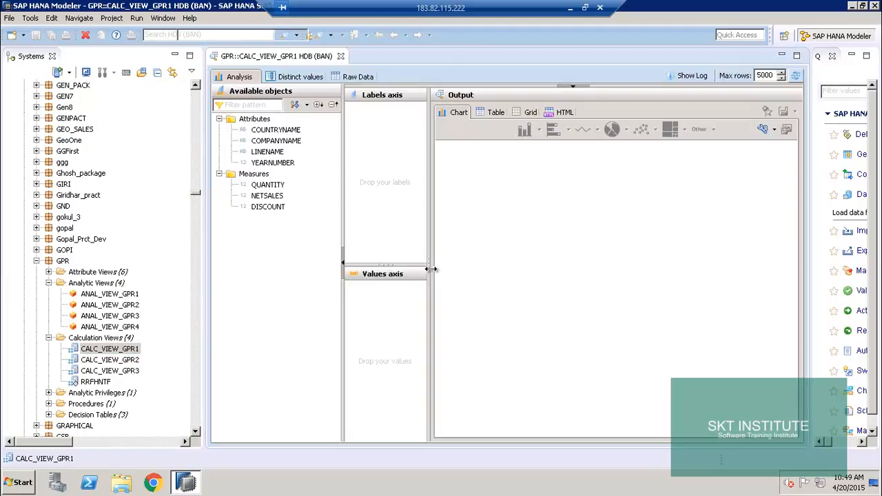
click(358, 76)
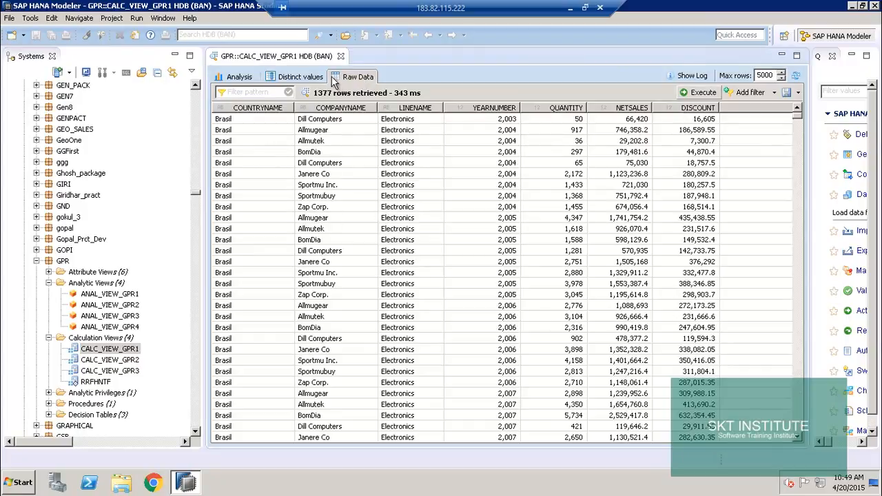
click(121, 351)
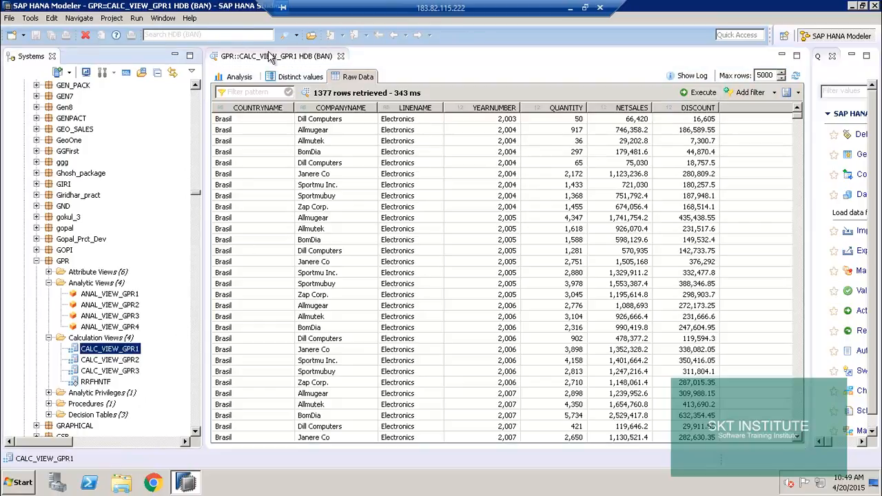
click(241, 78)
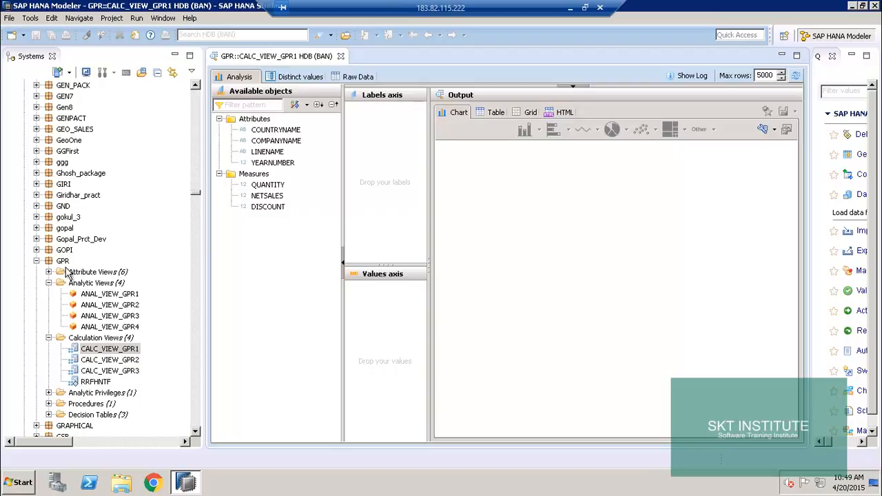
- Launch the Universe Design Tool from the SAP BusinessObjects BI platform 4 client tools
click(21, 485)
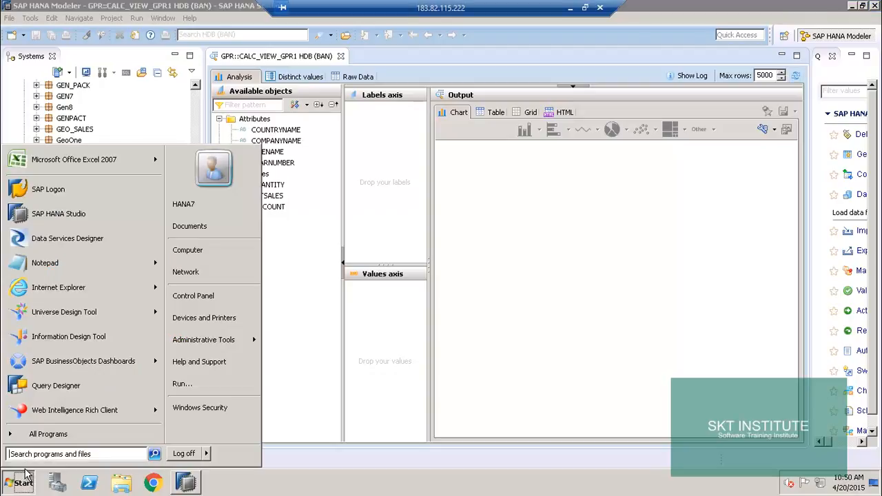
click(55, 434)
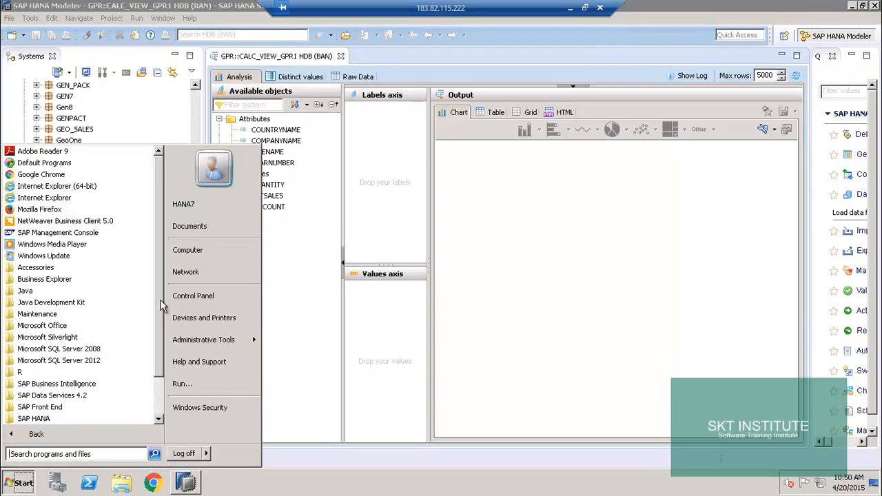
scroll(164, 303, down, 2)
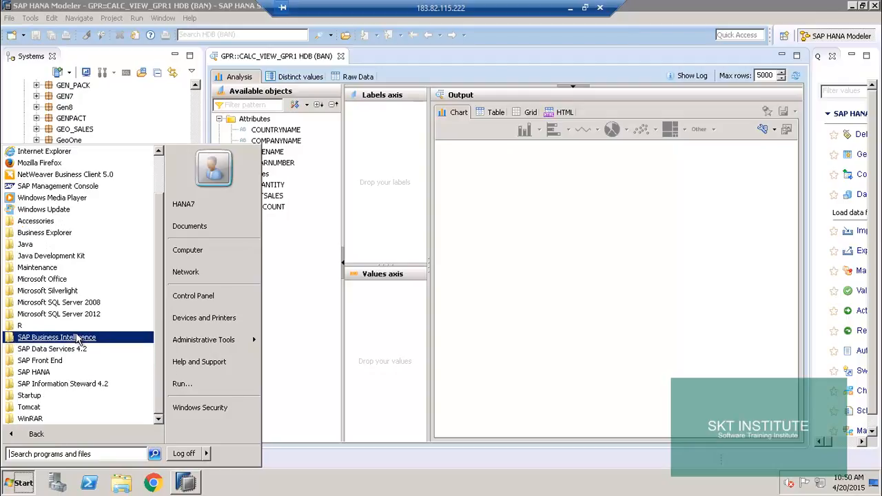
click(78, 337)
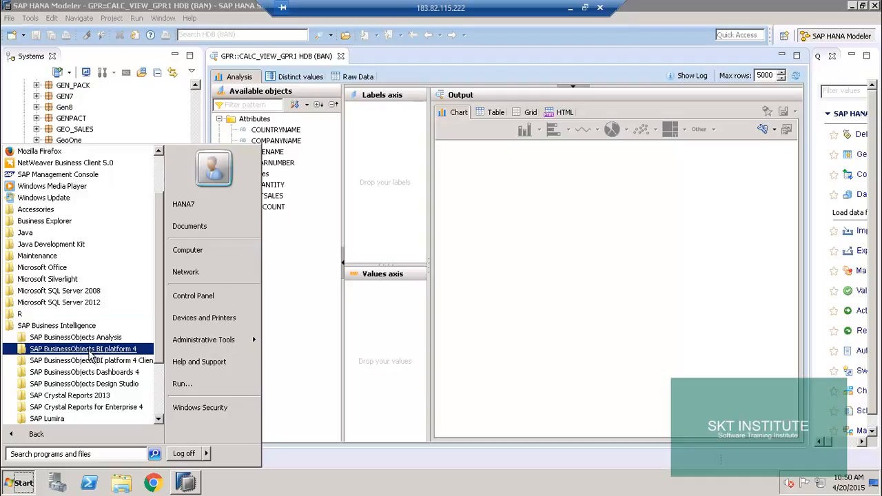
click(94, 360)
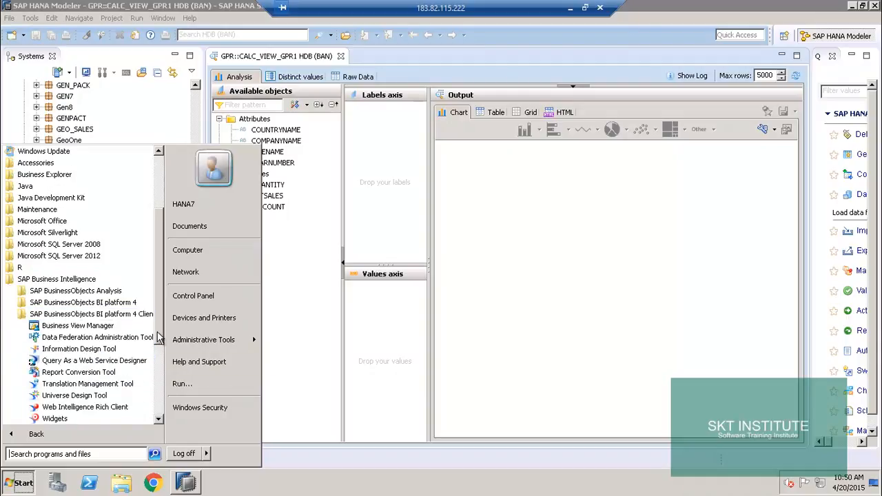
scroll(103, 345, down, 2)
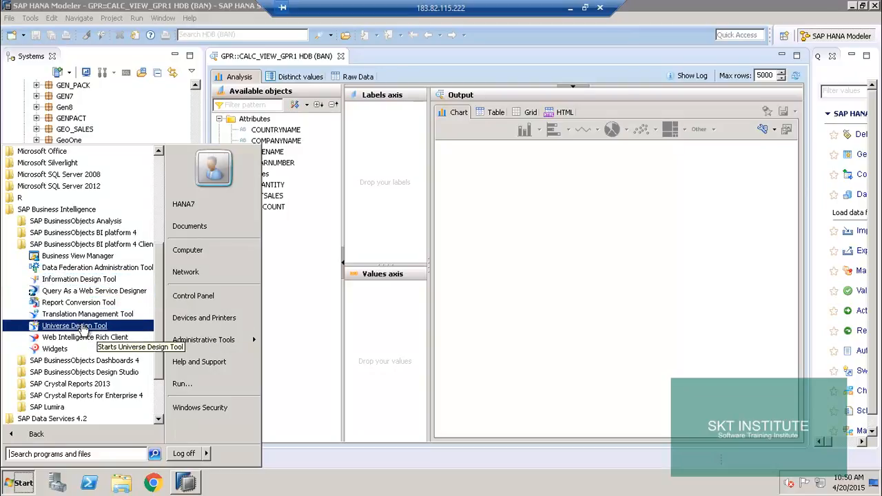
click(81, 328)
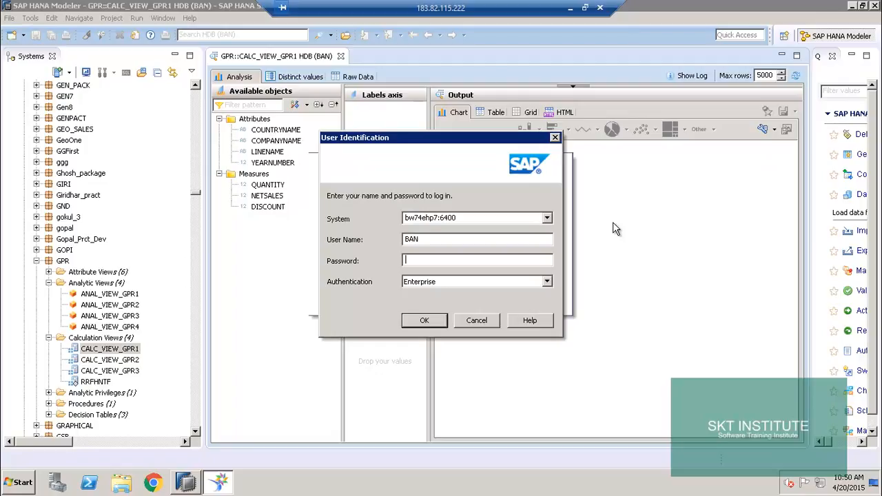
- Log in to the Universe Design Tool with the account password and cancel the Quick Design Wizard
text(***)
click(432, 322)
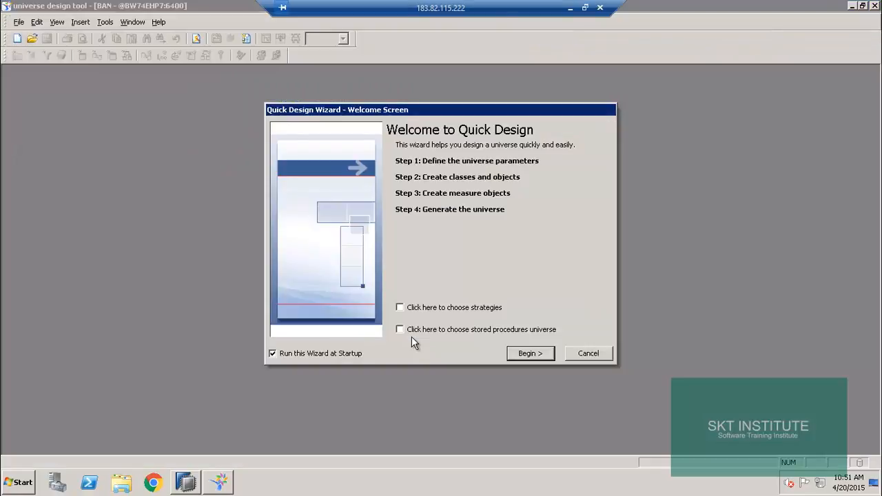
click(590, 354)
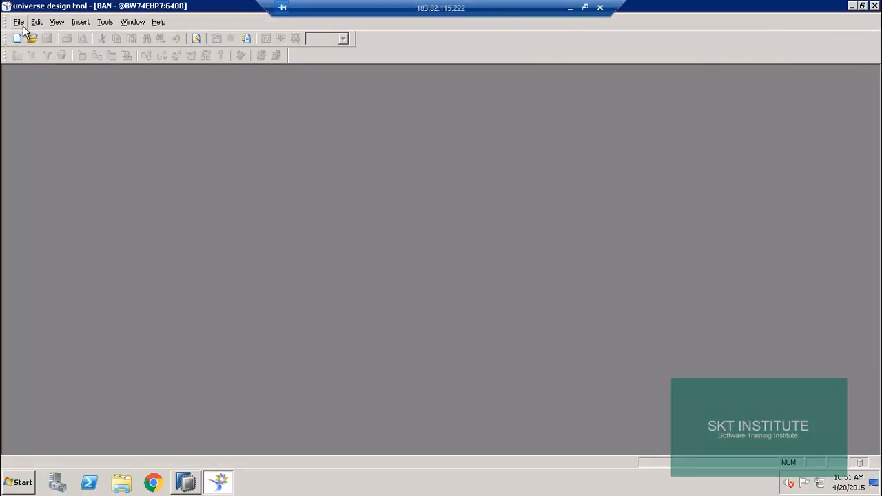
- Create a new universe and name it CAL_VIEW1
click(19, 22)
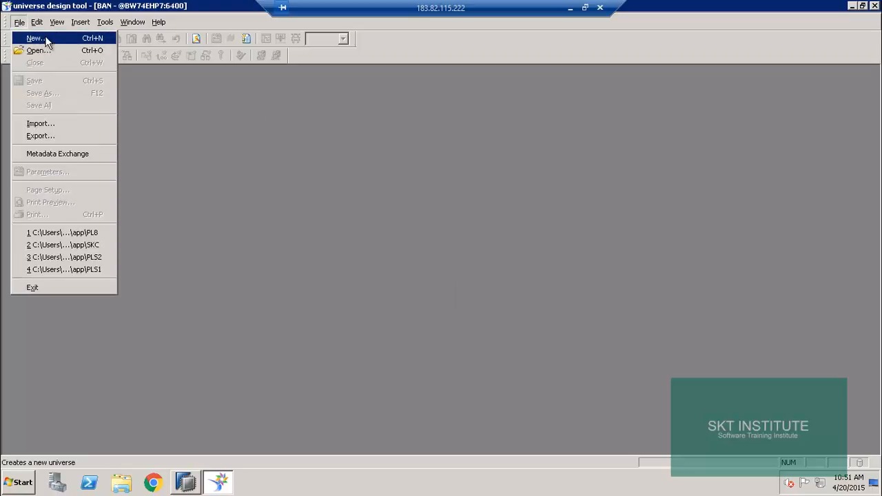
click(47, 40)
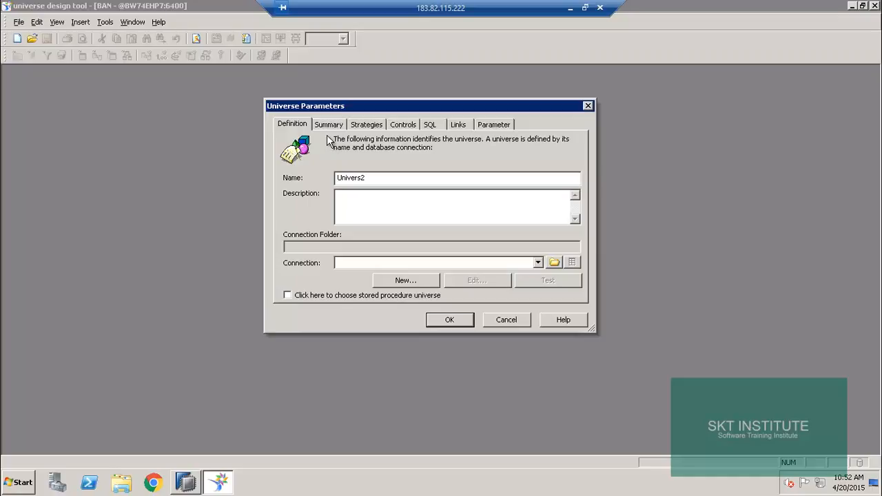
click(387, 178)
double_click(350, 181)
text(SAMPLE)
text(_)
key(BackSpace)
key(BackSpace)
key(BackSpace)
key(BackSpace)
key(BackSpace)
key(BackSpace)
key(BackSpace)
text(CAL_VIEW1)
- Start a new secured connection for the universe, named CAL_VIEW1 and stored in the DDTEST connection folder
click(414, 284)
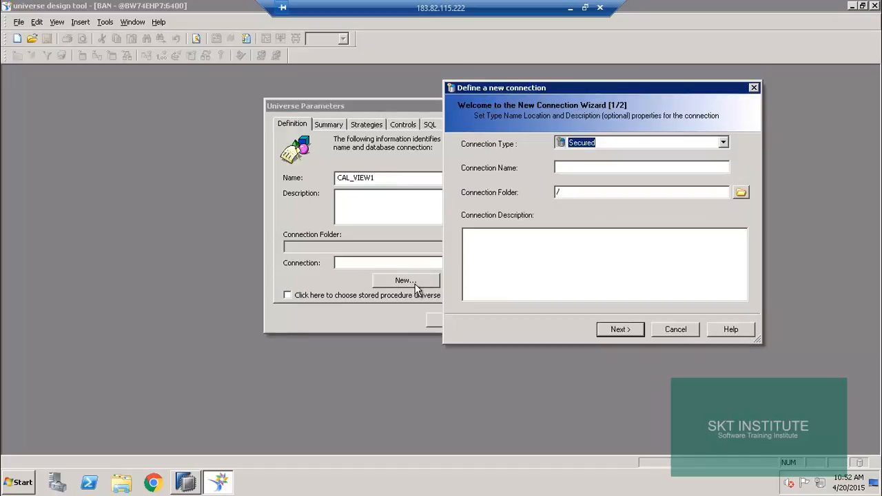
click(726, 145)
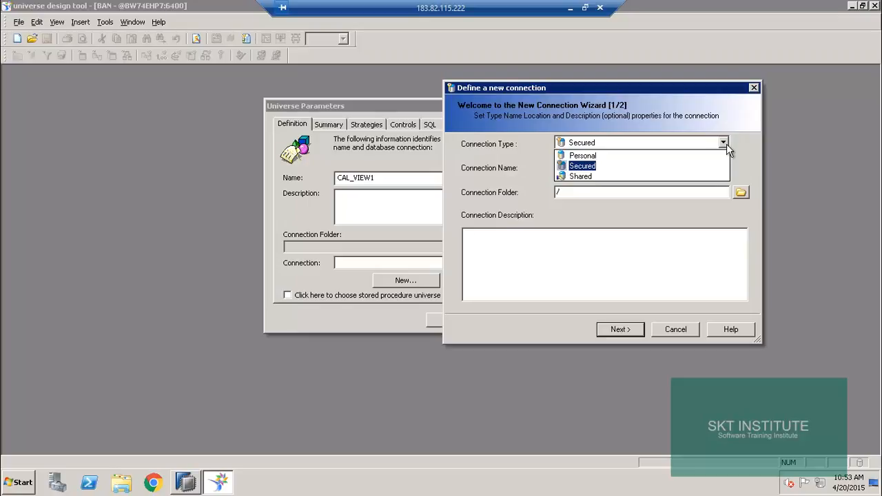
click(593, 166)
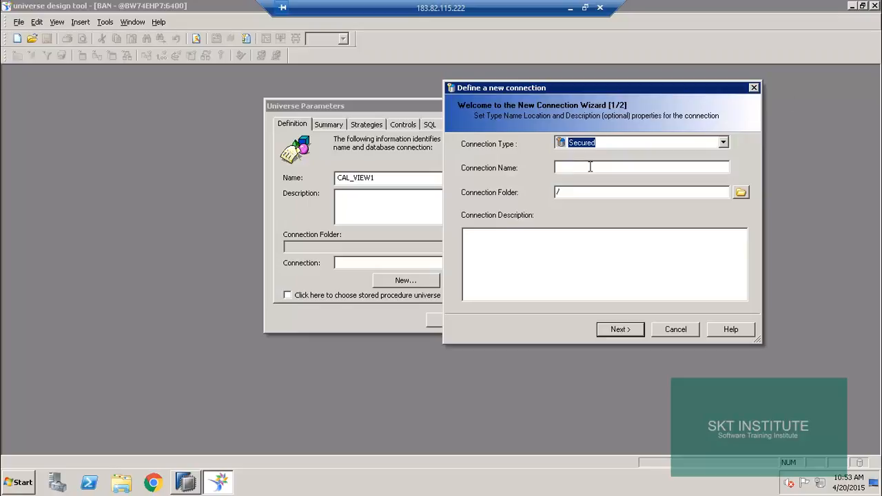
click(571, 167)
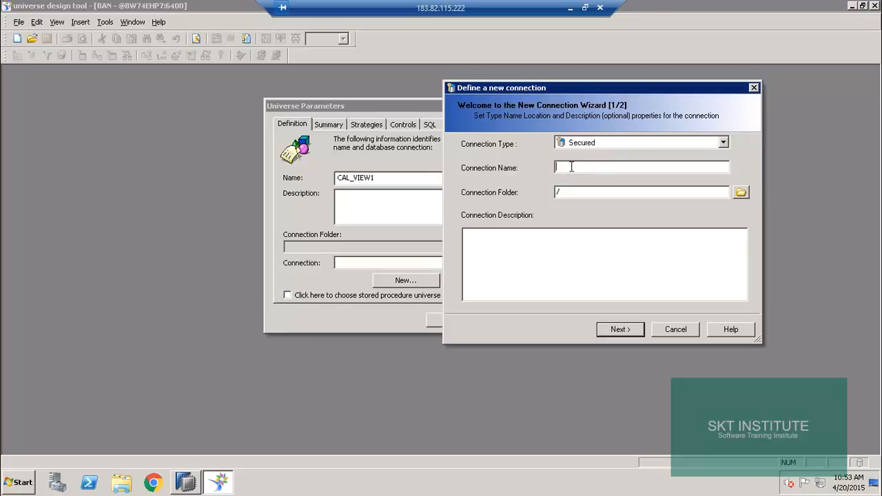
text(CAL_VIEW1)
click(741, 193)
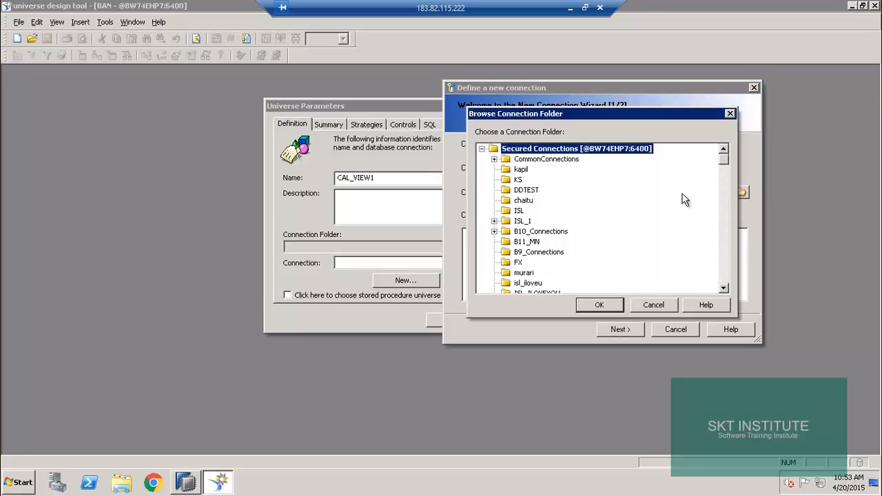
click(528, 189)
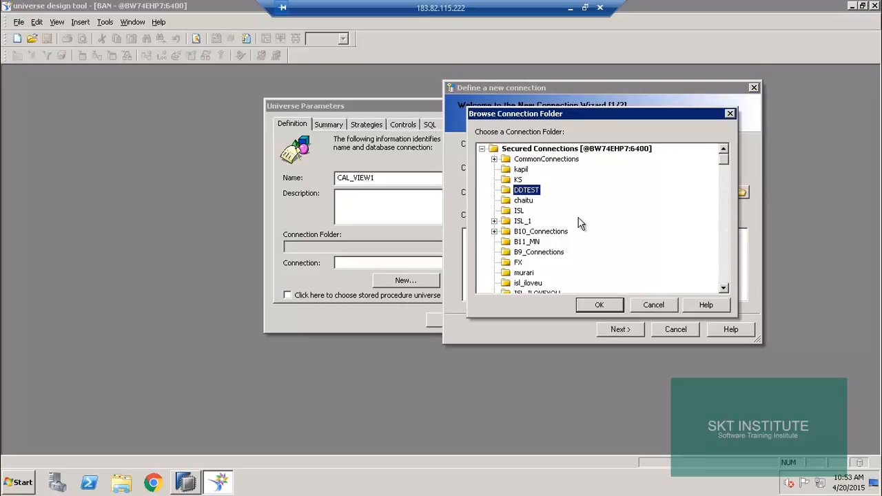
click(600, 305)
click(634, 330)
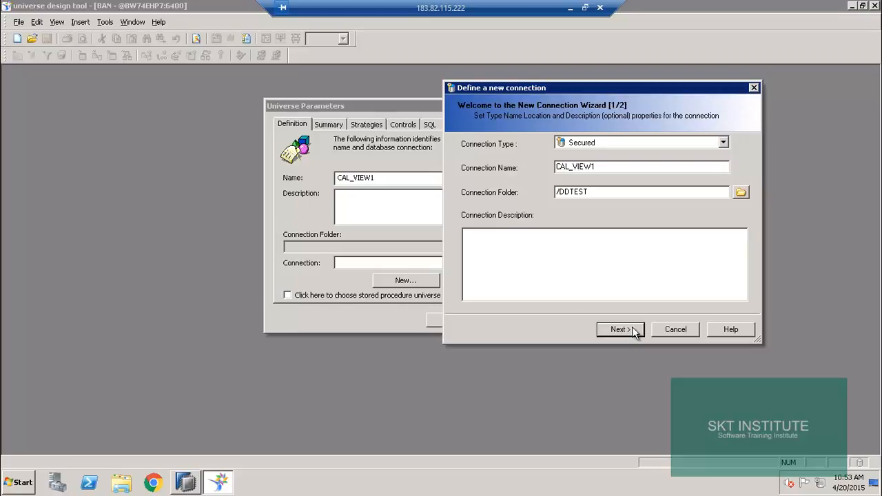
click(634, 330)
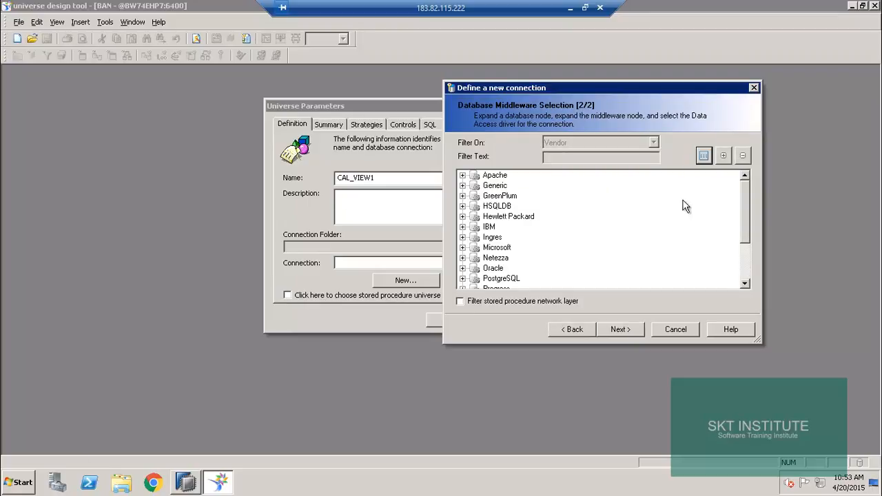
- Choose the JDBC drivers of SAP HANA database 1.0 under SAP as the connection's middleware
drag(748, 227, 751, 273)
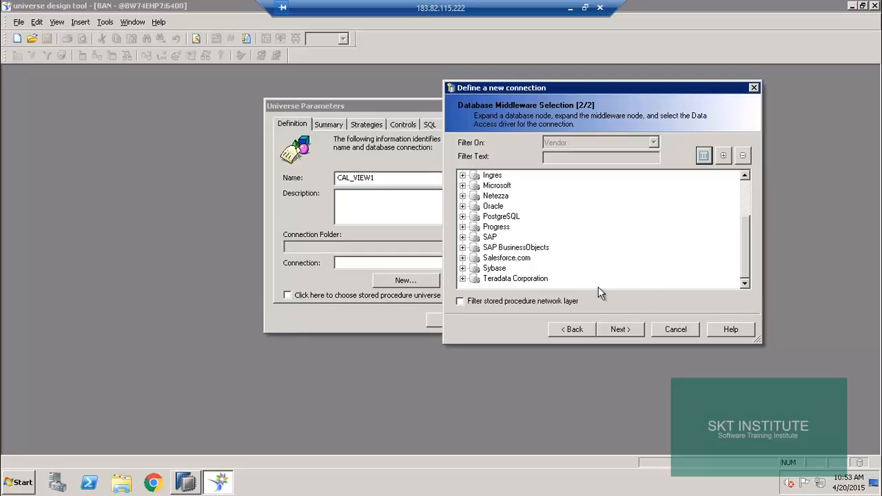
click(492, 238)
click(462, 238)
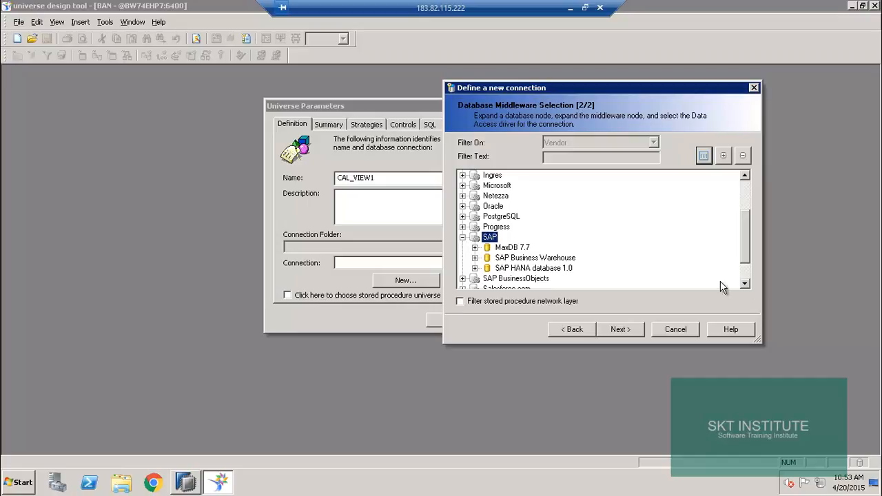
double_click(745, 283)
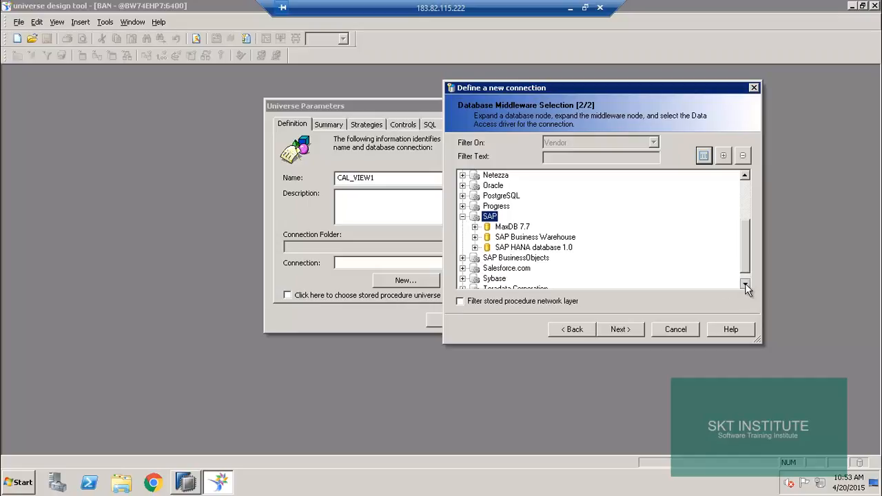
click(547, 248)
click(475, 247)
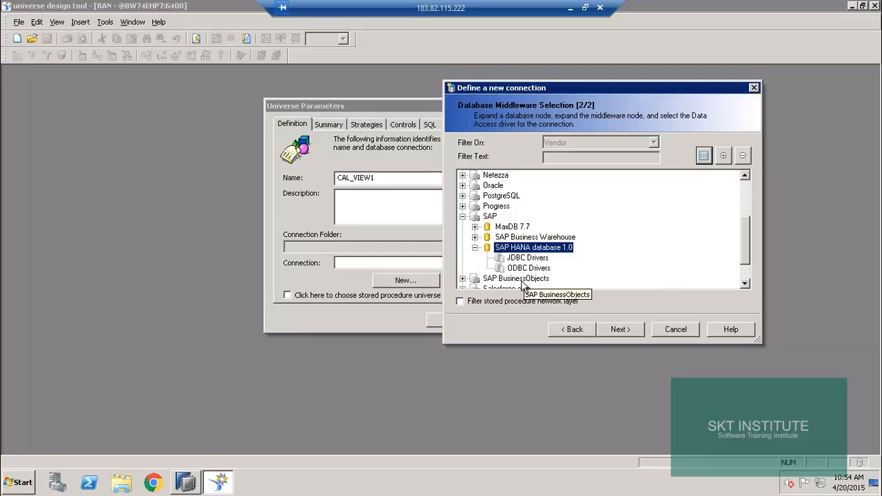
click(526, 258)
click(619, 330)
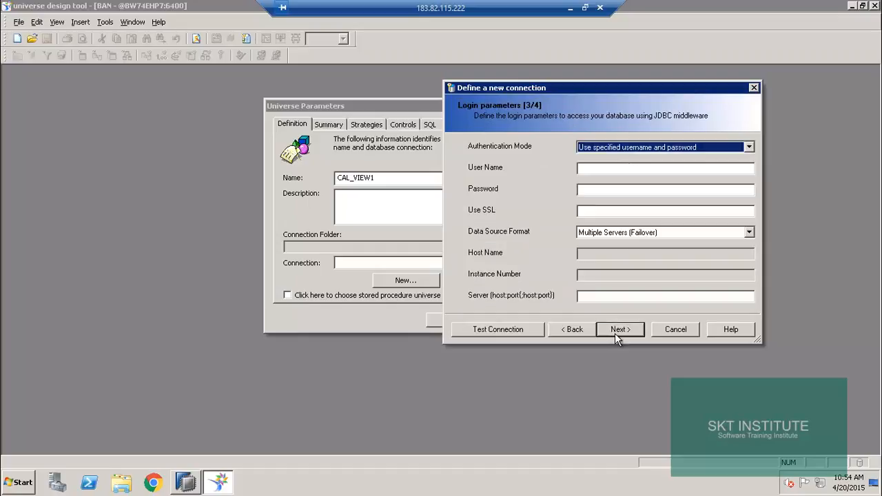
- Enter the database user name and the account password in the connection's login parameters
click(596, 169)
click(597, 169)
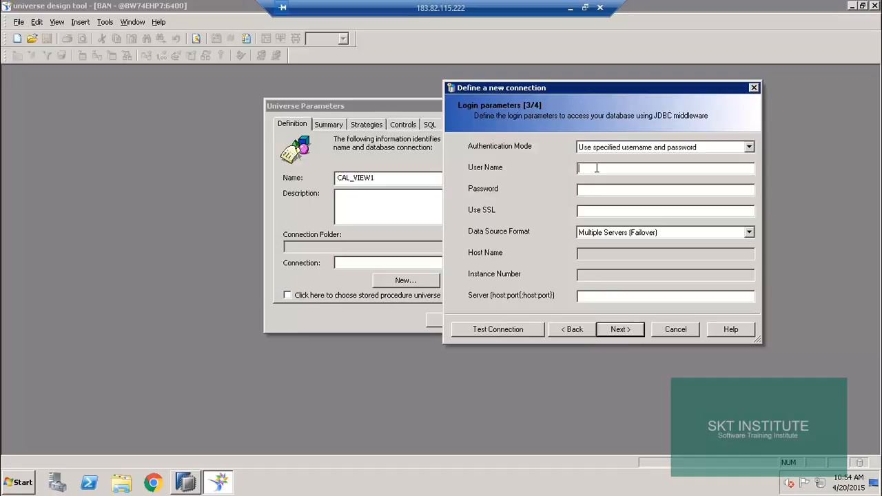
text(BAN)
key(Tab)
text(**********)
- Set the data source format to Single Server with host name saphan and instance number 00
click(597, 235)
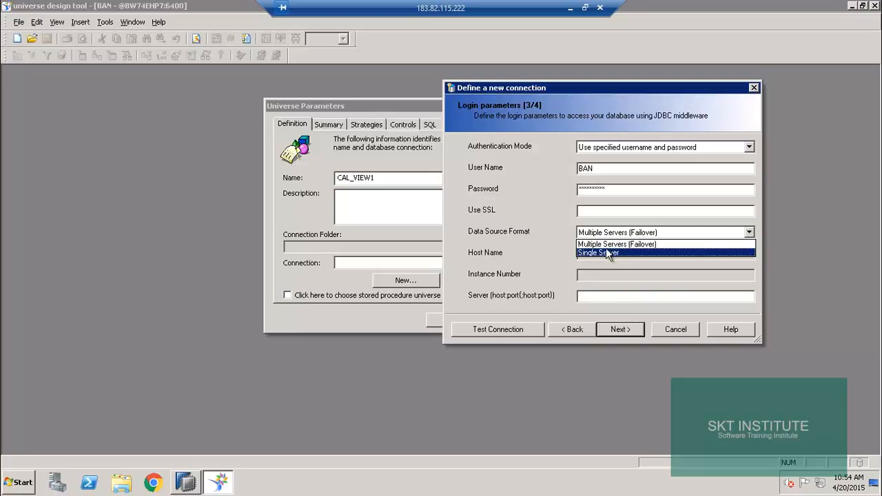
click(607, 252)
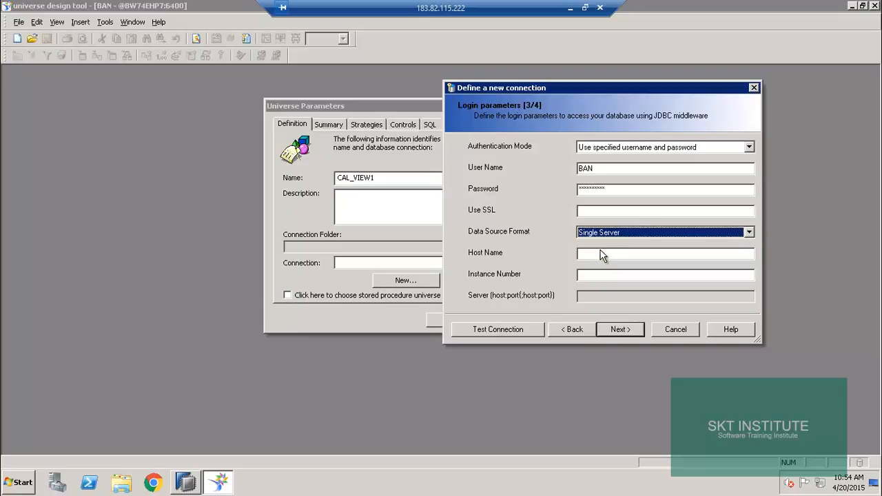
click(601, 252)
text(sap)
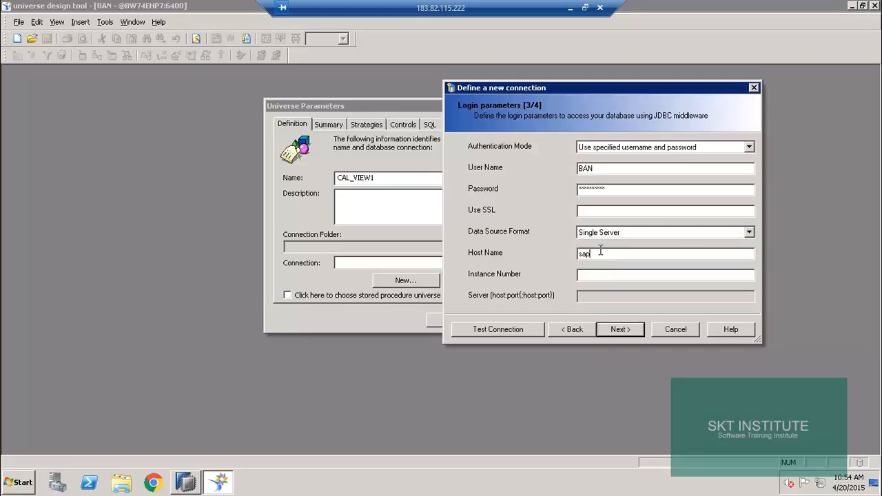
text(han)
click(595, 275)
text(00)
- Test the CAL_VIEW1 connection and finish its definition with the default configuration parameters
click(507, 331)
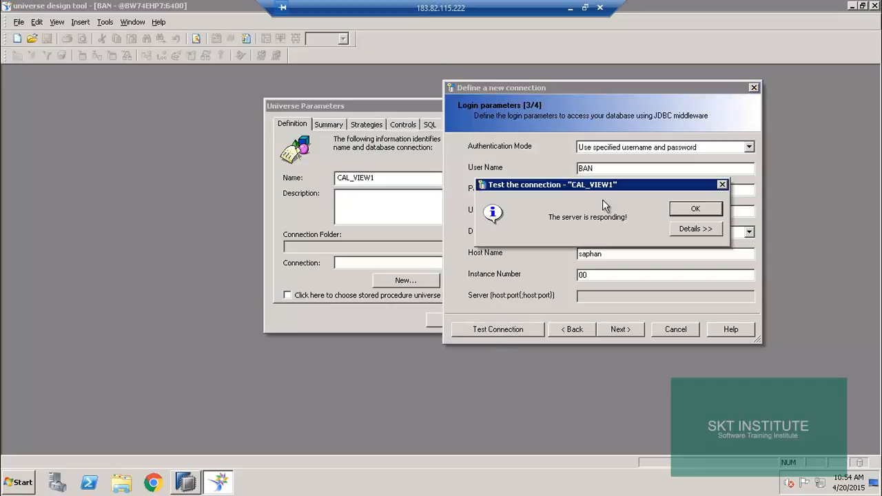
click(693, 210)
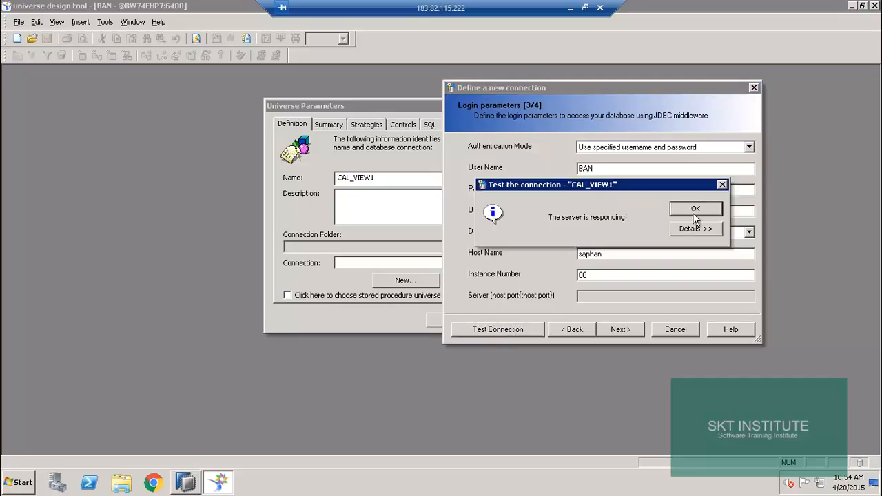
click(620, 330)
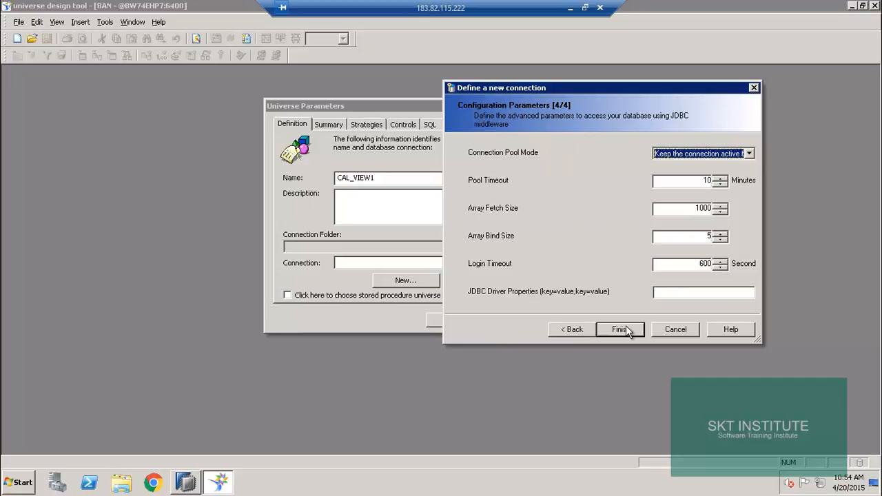
click(620, 329)
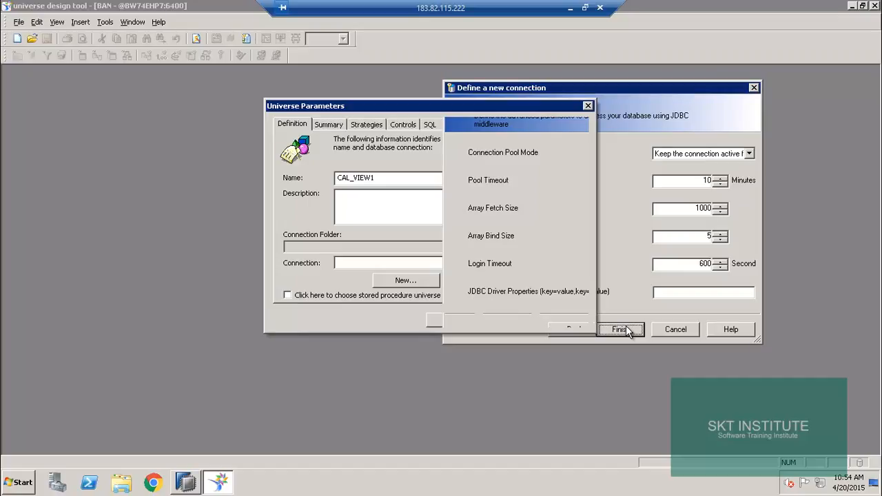
click(570, 8)
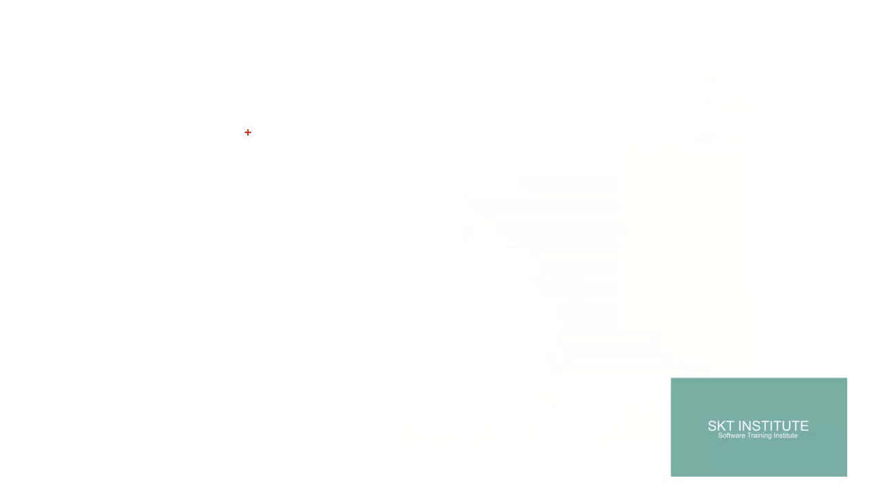
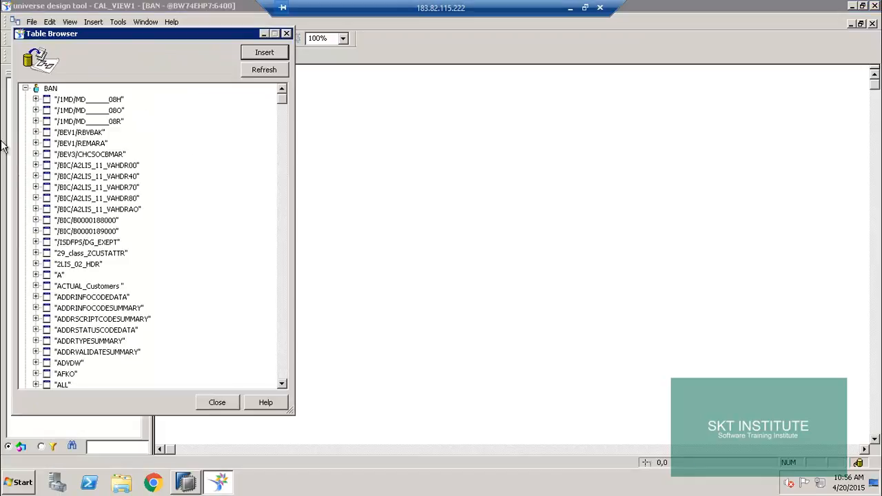
- Collapse the first schema in the Table Browser, then locate the GPR schema and expand it to examine its tables
click(25, 88)
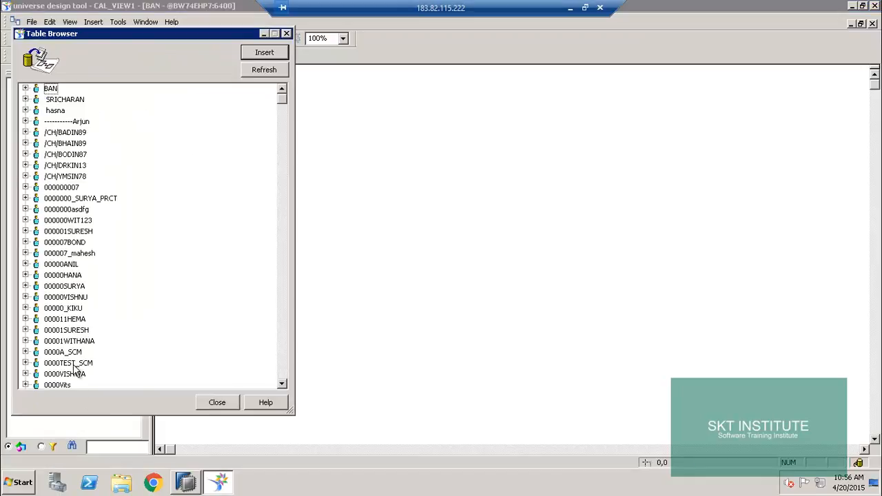
click(76, 209)
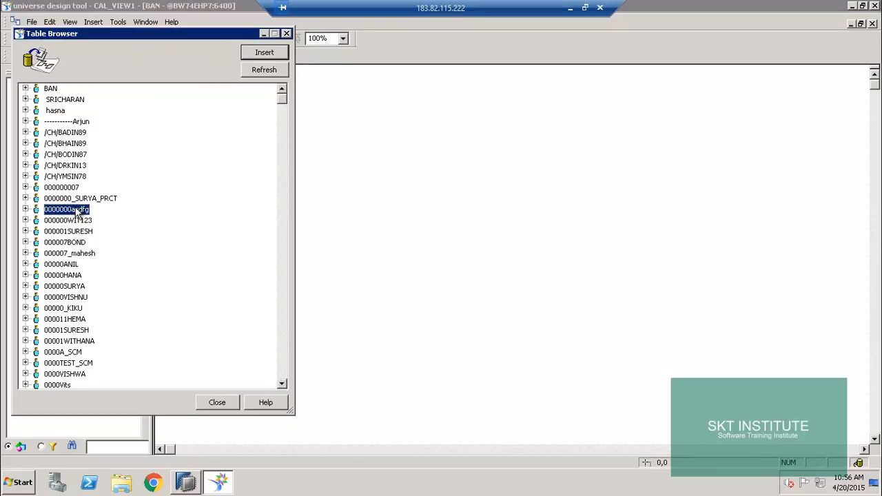
key(g)
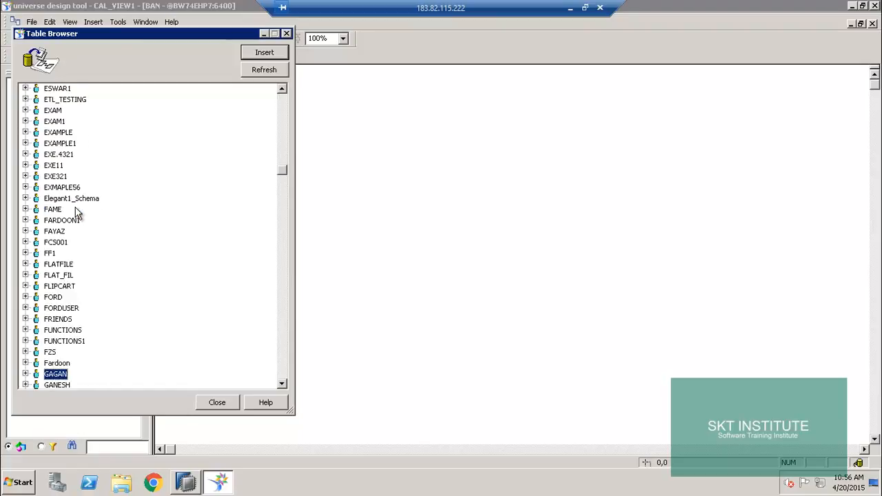
click(284, 385)
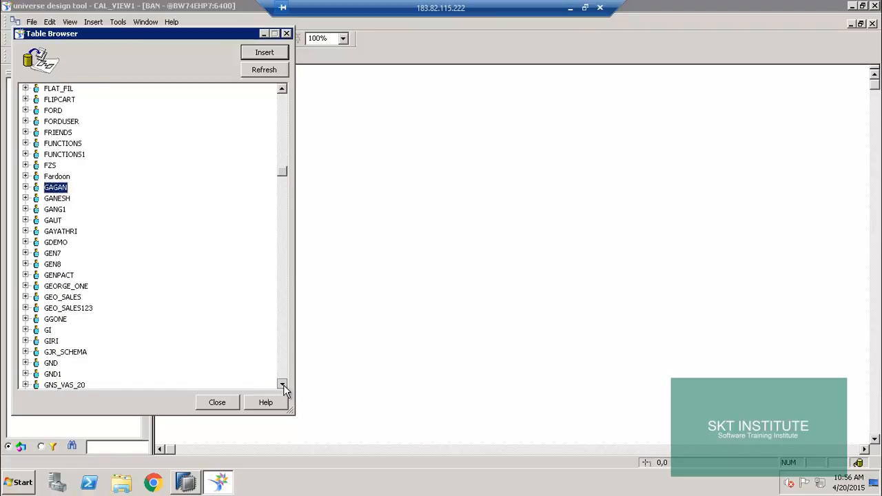
drag(283, 385, 284, 384)
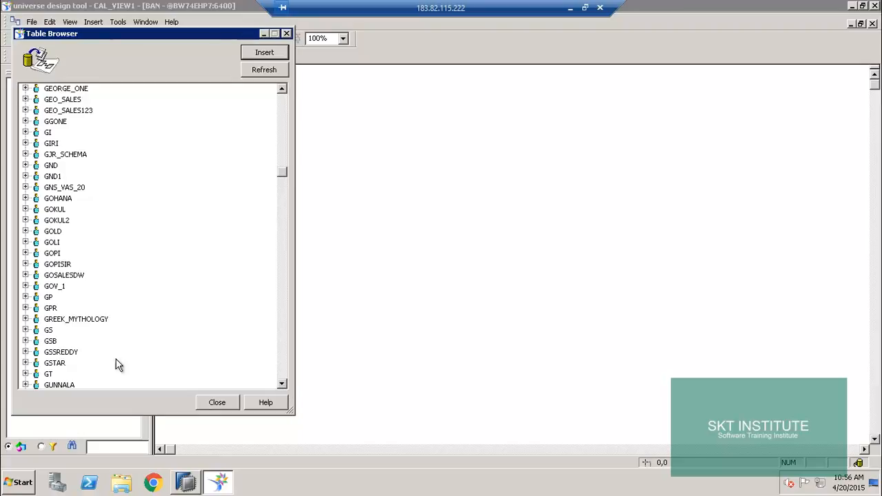
click(49, 309)
click(25, 308)
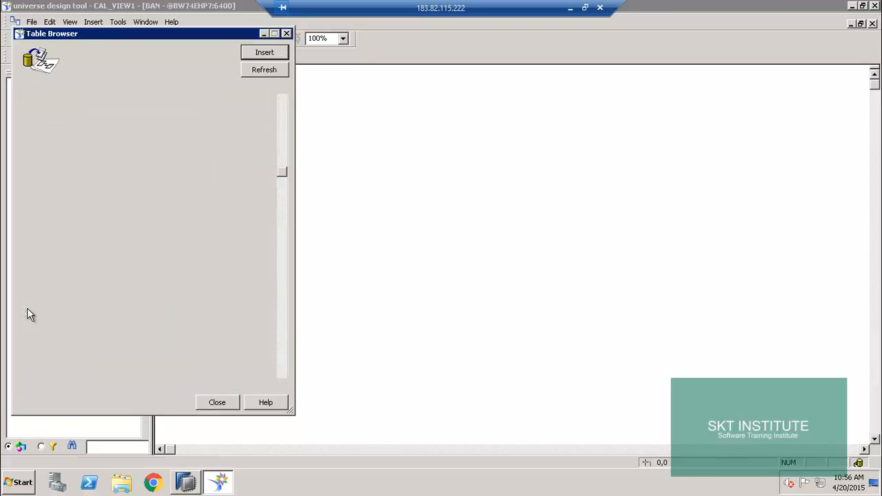
drag(284, 385, 283, 384)
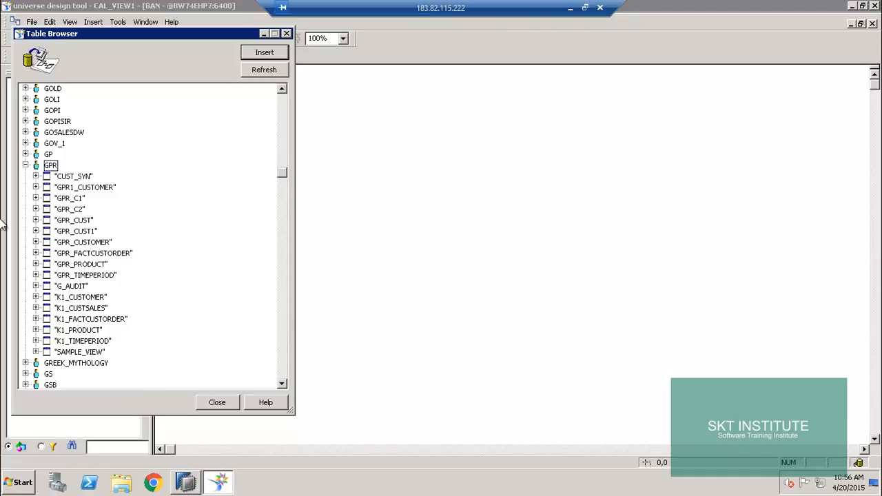
- Collapse the GPR schema in the Table Browser, then locate the _SYS_BIC schema and expand it
click(26, 165)
click(49, 209)
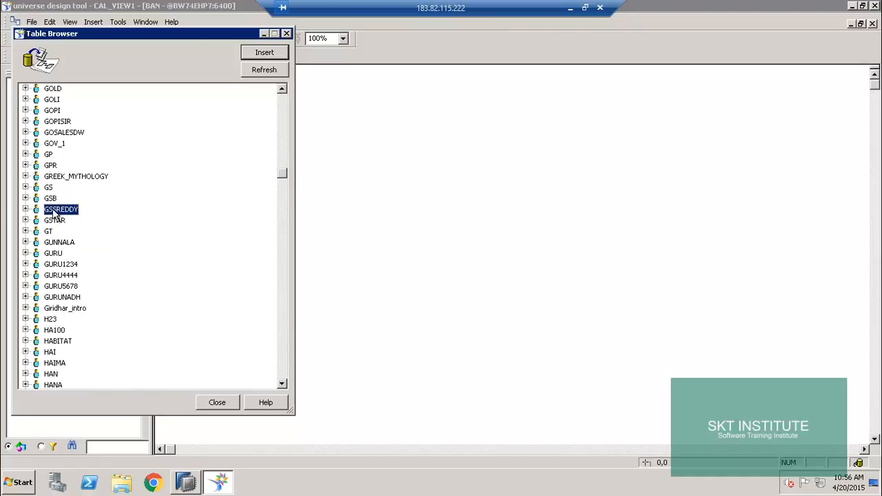
drag(291, 174, 301, 338)
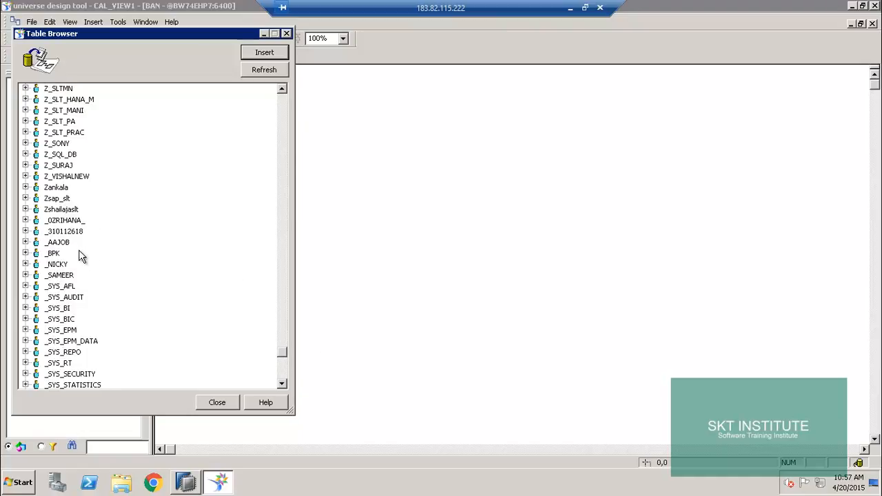
click(63, 320)
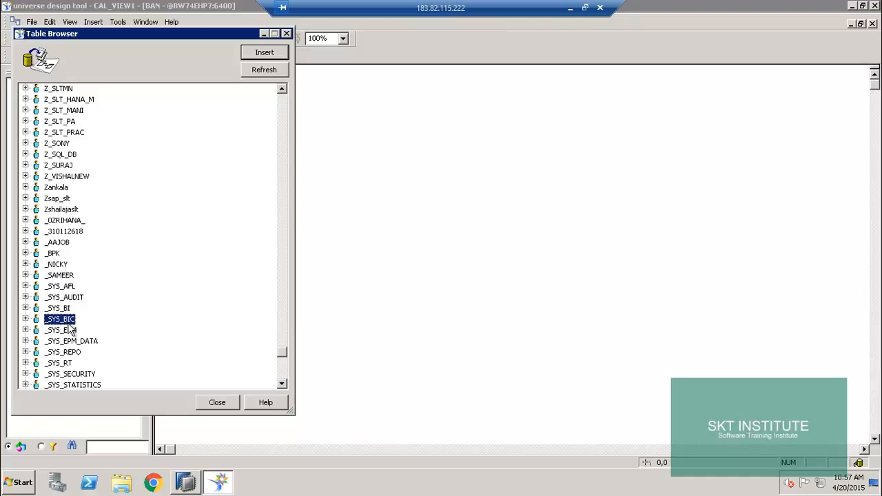
click(27, 319)
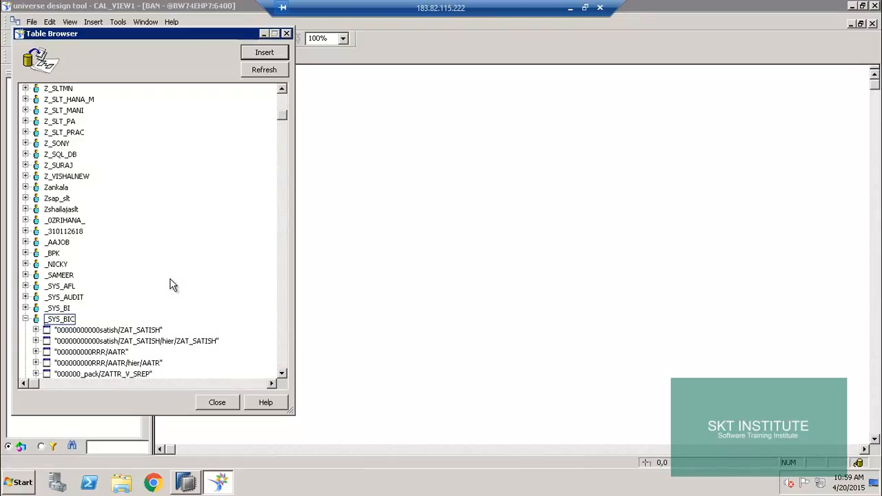
- Look through the _SYS_BIC views down to the GPR package's calculation views
click(282, 374)
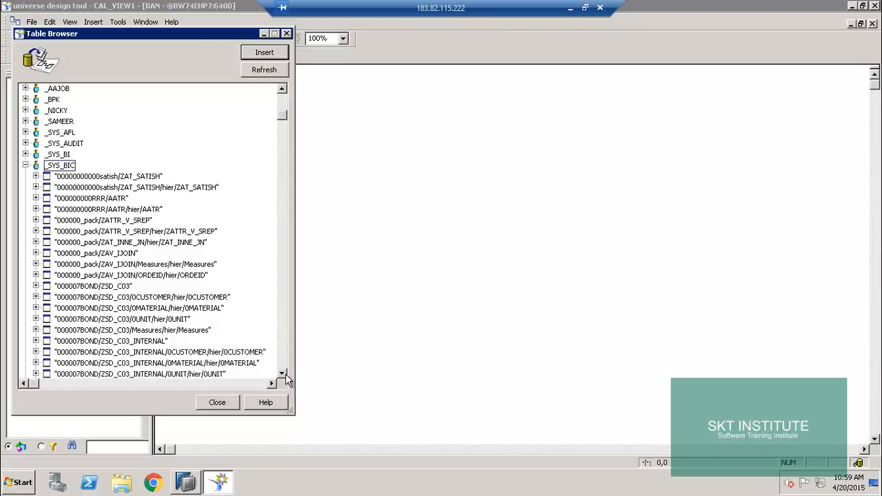
click(283, 373)
click(81, 288)
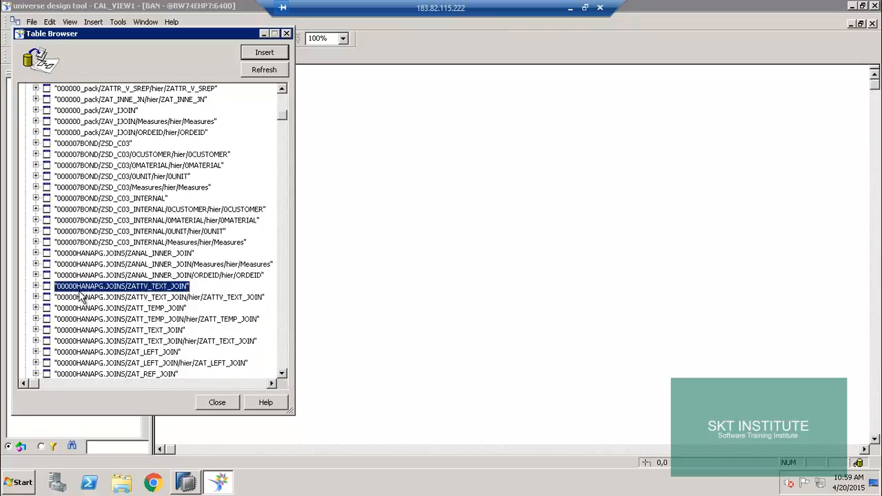
key(Down)
key(Down)
key(Down)
key(Down)
key(Down)
key(Down)
key(Down)
key(Down)
key(Down)
key(Down)
key(Down)
key(Down)
key(Down)
key(Down)
key(Down)
key(Down)
key(Down)
key(Down)
key(Down)
key(Down)
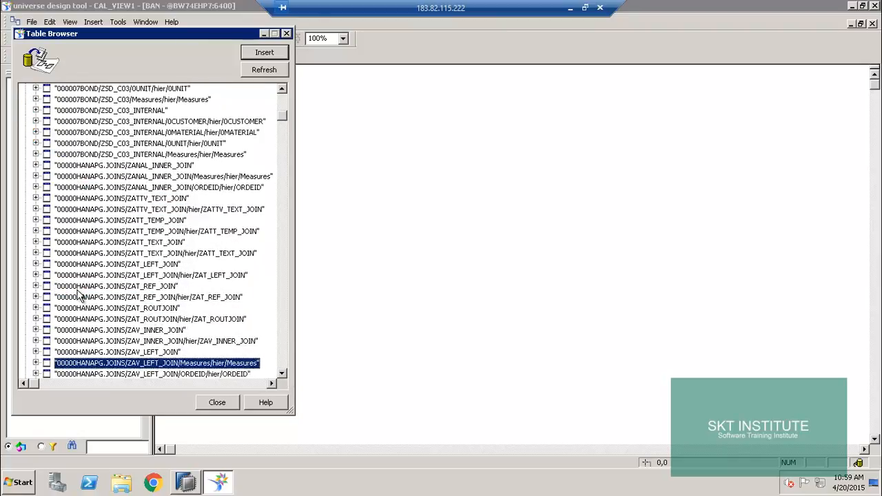
key(Down)
key(Down)
key(Down)
key(Down)
key(Down)
key(Down)
key(Down)
key(Down)
key(Down)
key(Down)
key(Down)
key(Down)
key(Down)
key(Down)
key(Down)
key(Down)
key(Down)
key(Down)
key(Down)
key(Down)
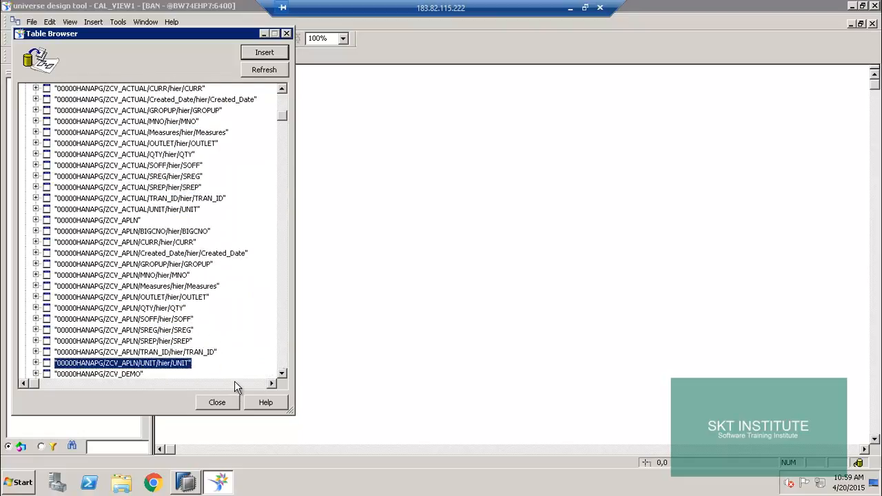
drag(280, 117, 282, 164)
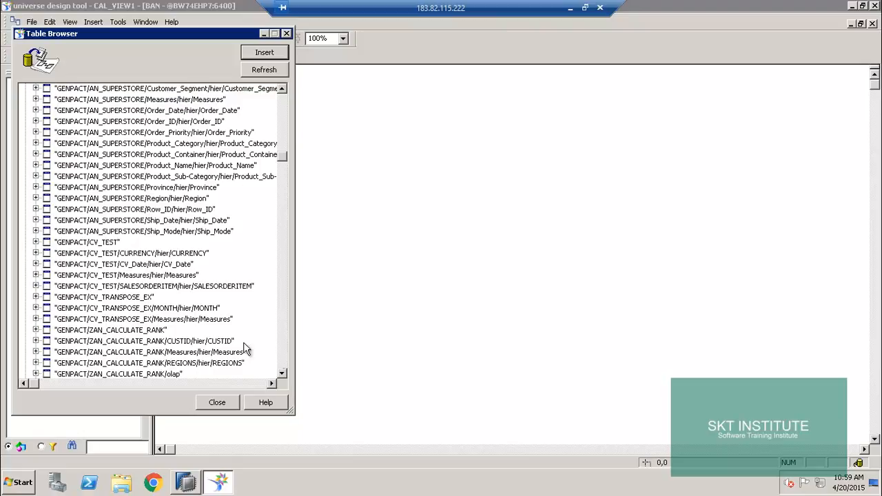
drag(284, 374, 284, 375)
click(87, 321)
key(Down)
key(Down)
key(Down)
key(Down)
key(Down)
key(Down)
key(Down)
key(Down)
key(Down)
key(Down)
key(Down)
key(Down)
key(Down)
key(Down)
key(Down)
key(Down)
key(Down)
key(Down)
key(Down)
key(Down)
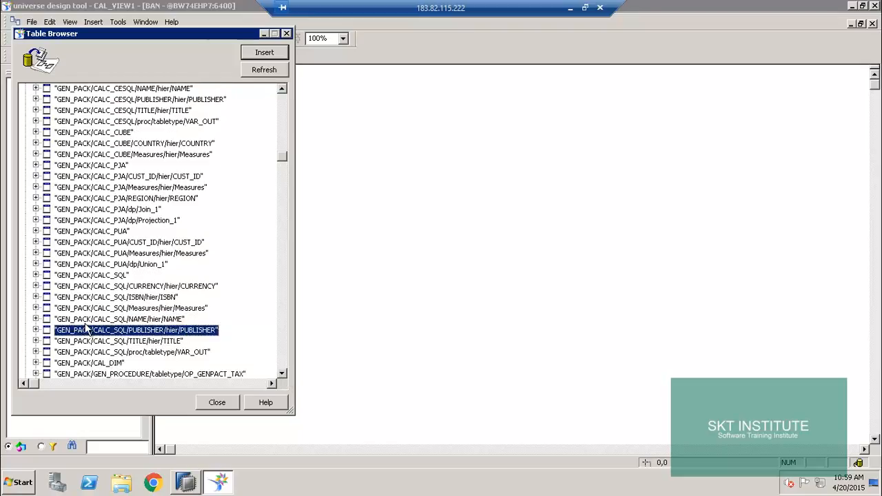
key(Down)
key(Down)
key(Down)
key(Down)
key(Down)
key(Down)
key(Down)
key(Down)
key(Down)
key(Down)
key(Down)
key(Down)
key(Down)
key(Down)
key(Down)
key(Down)
key(Down)
key(Down)
key(Down)
key(Down)
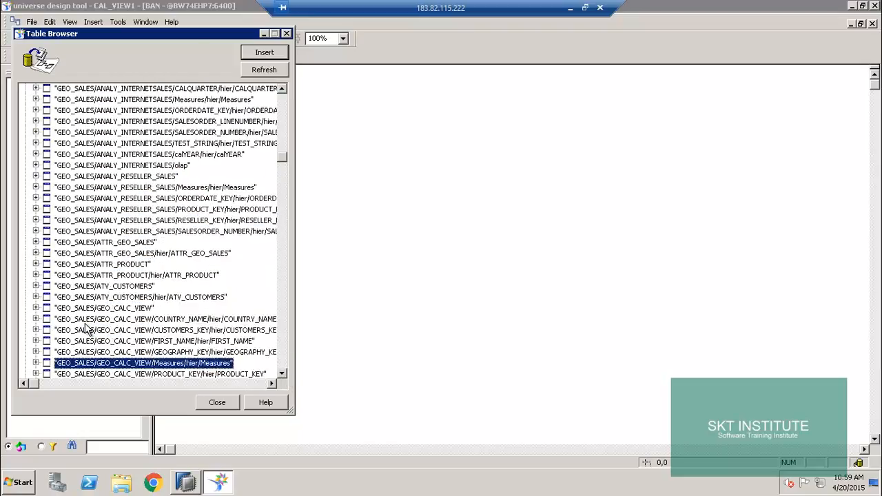
key(Down)
key(Down)
key(Down)
key(Down)
key(Down)
key(Down)
key(Down)
key(Down)
key(Down)
key(Down)
key(Down)
key(Down)
key(Down)
key(Down)
key(Down)
key(Down)
key(Down)
key(Down)
key(Down)
key(Down)
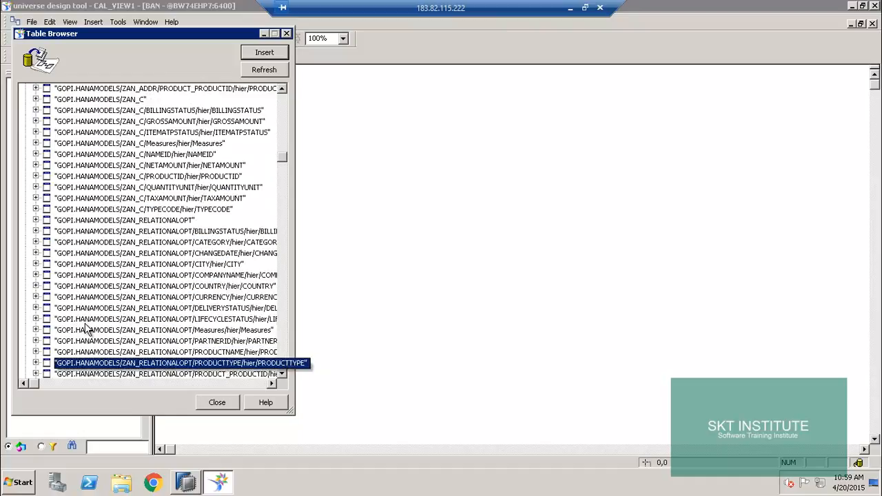
key(Down)
key(Down)
key(Down)
key(Down)
key(Down)
key(Down)
key(Down)
key(Down)
key(Down)
key(Down)
key(Down)
key(Down)
key(Down)
key(Down)
key(Down)
key(Down)
key(Down)
key(Down)
key(Down)
key(Down)
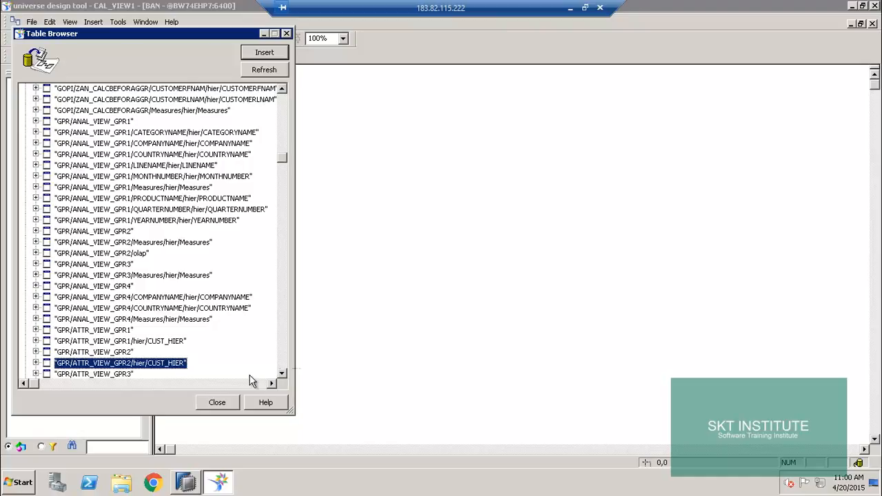
key(Down)
key(Down)
key(Down)
key(Down)
key(Down)
key(Down)
key(Down)
key(Down)
key(Down)
key(Down)
key(Down)
key(Down)
key(Down)
key(Down)
key(Down)
key(Down)
key(Down)
key(Down)
key(Down)
key(Down)
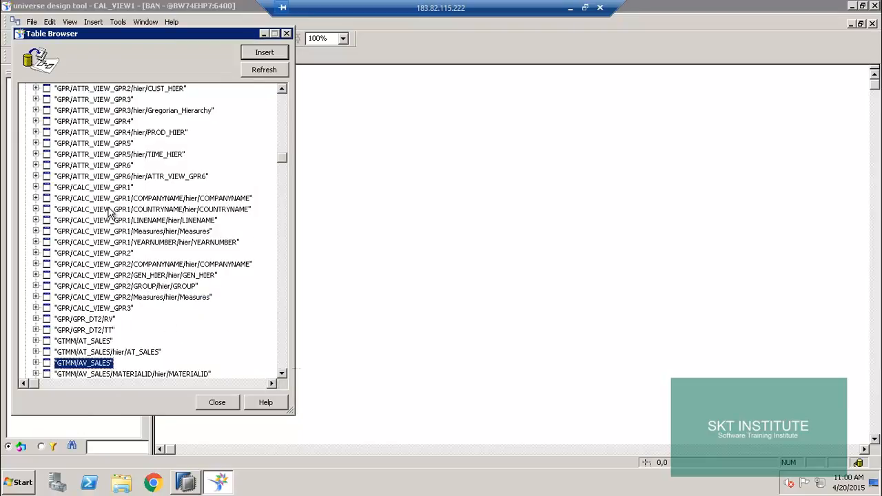
- Insert the GPR/CALC_VIEW_GPR1 calculation view into the universe structure and close the Table Browser
click(123, 189)
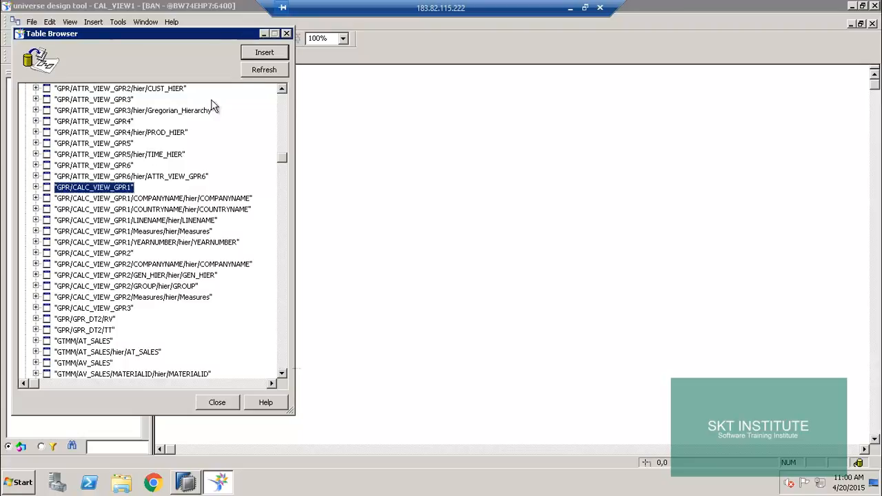
click(274, 49)
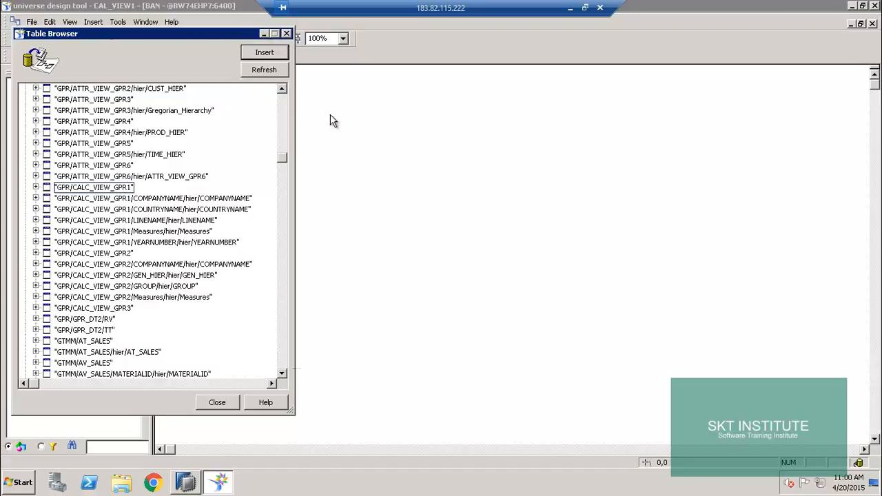
click(286, 32)
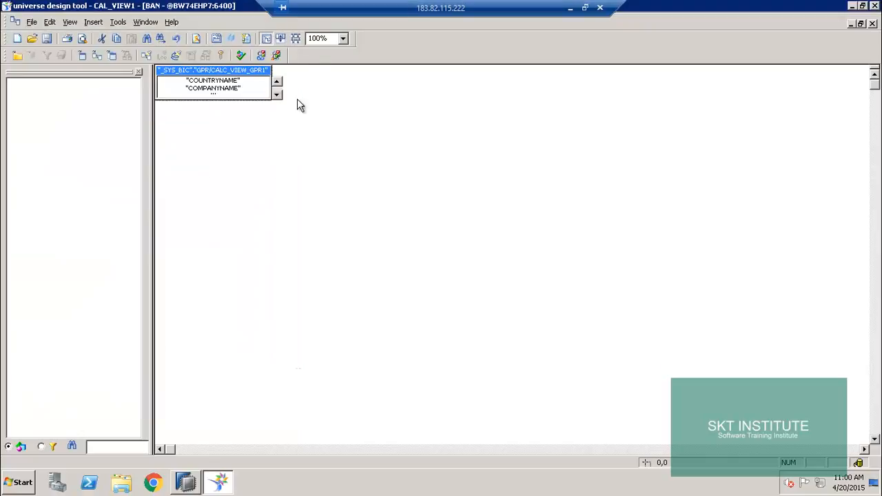
- Move the CALC_VIEW_GPR1 table away from the structure pane's corner and enlarge it downward to show all its columns
drag(208, 71, 307, 111)
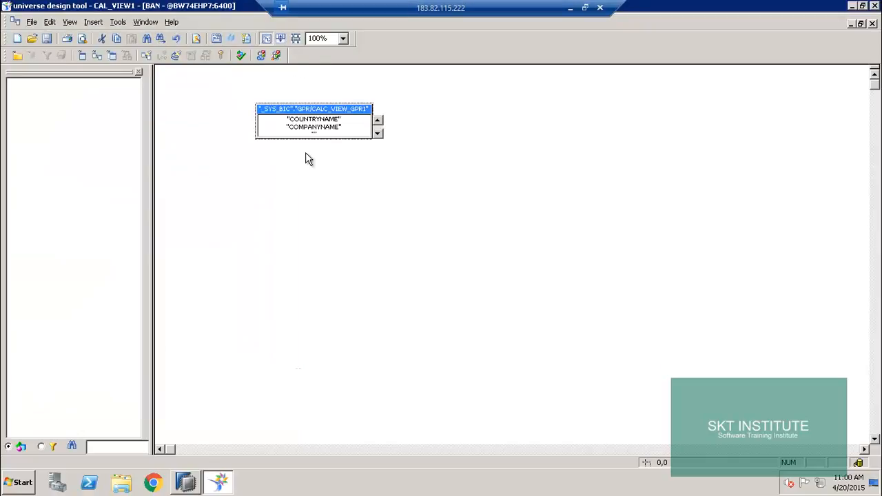
click(301, 171)
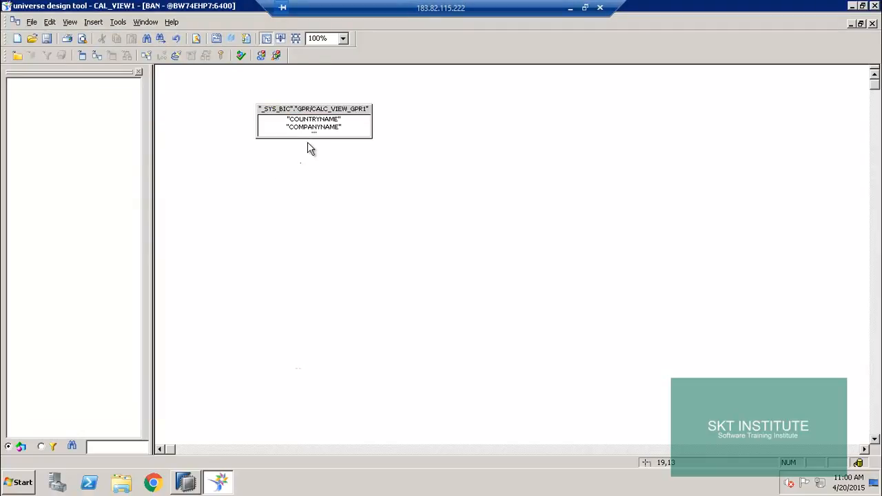
drag(305, 136, 292, 330)
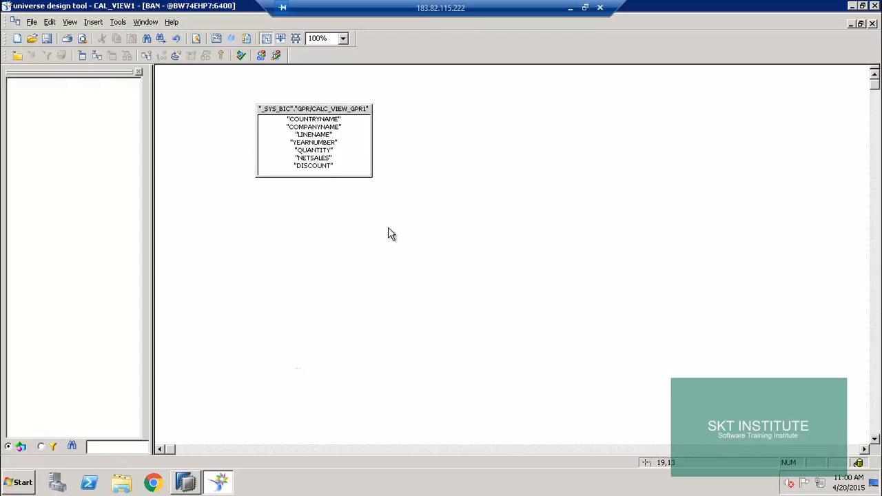
- Display the table values of CALC_VIEW_GPR1 and examine the data through its rightmost columns
right_click(343, 112)
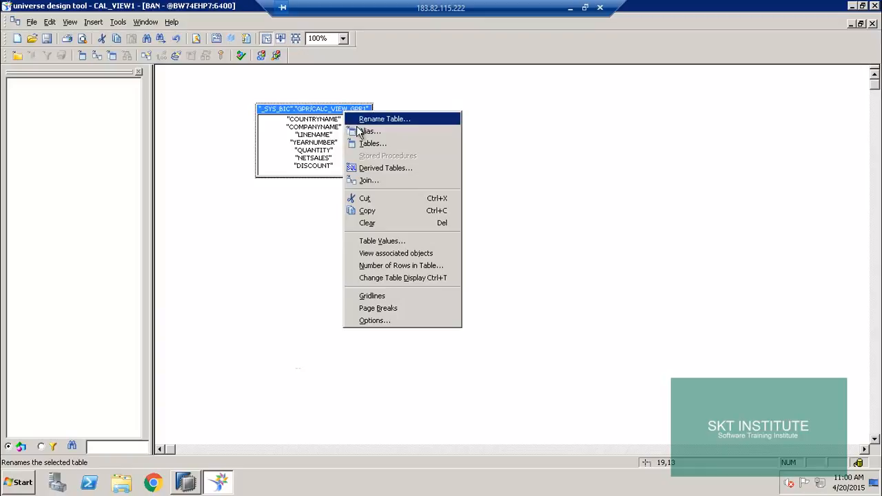
click(377, 241)
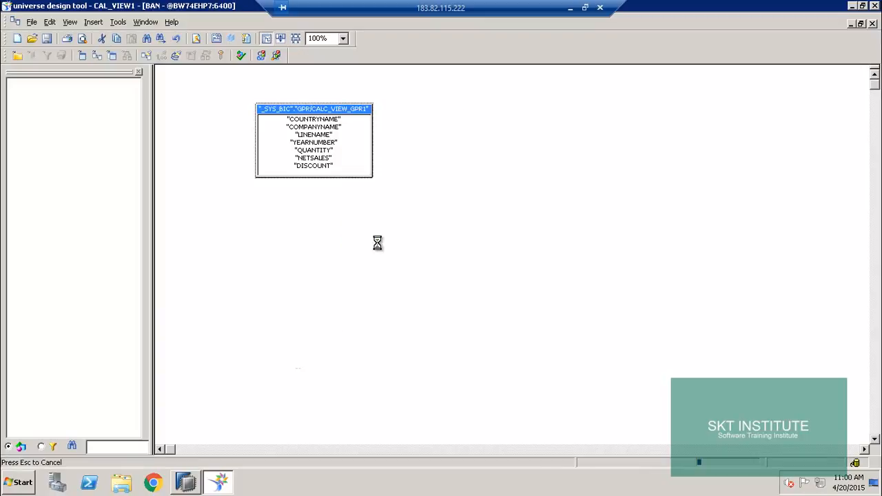
drag(110, 181, 159, 181)
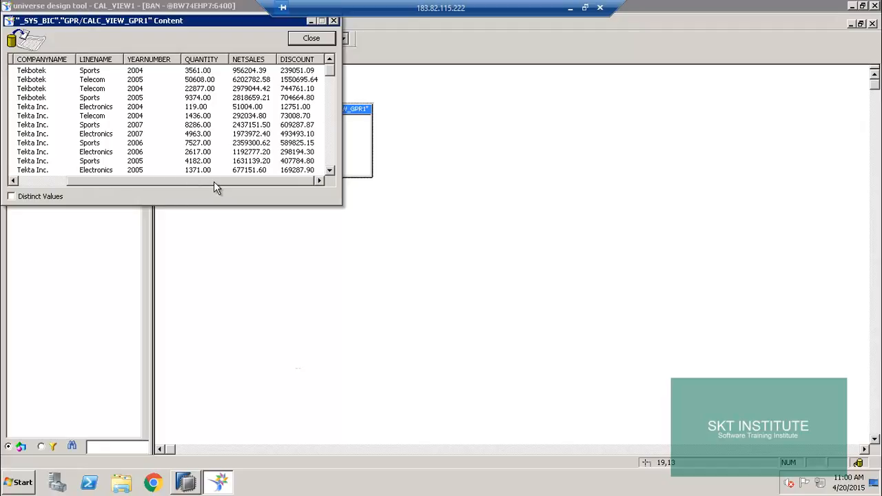
- Close the table contents, create a class with its objects from the whole CALC_VIEW_GPR1 table, and expand it
click(335, 21)
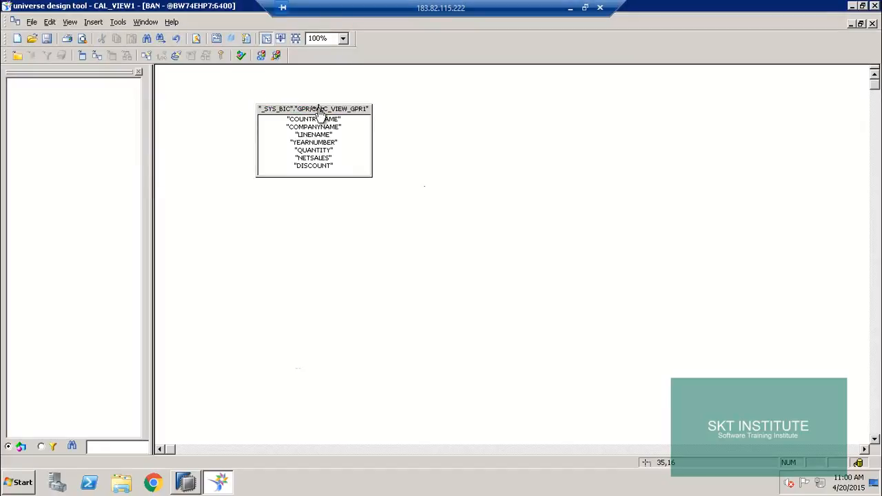
drag(282, 134, 99, 211)
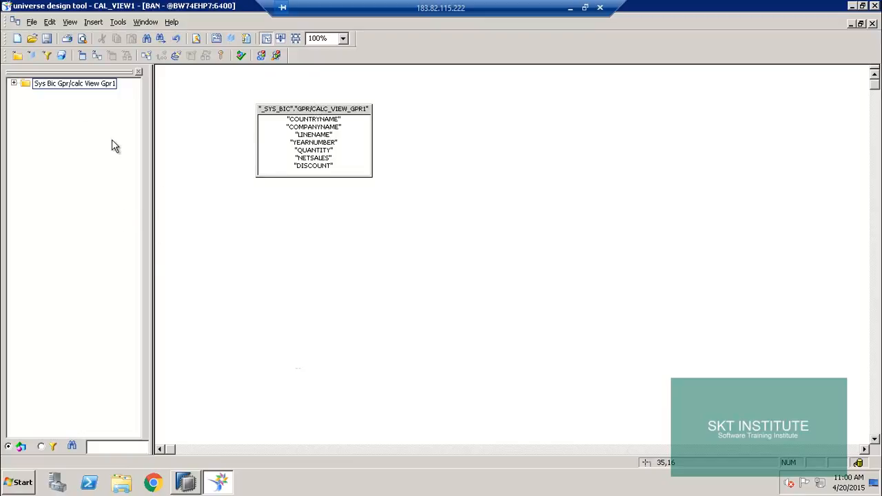
click(13, 84)
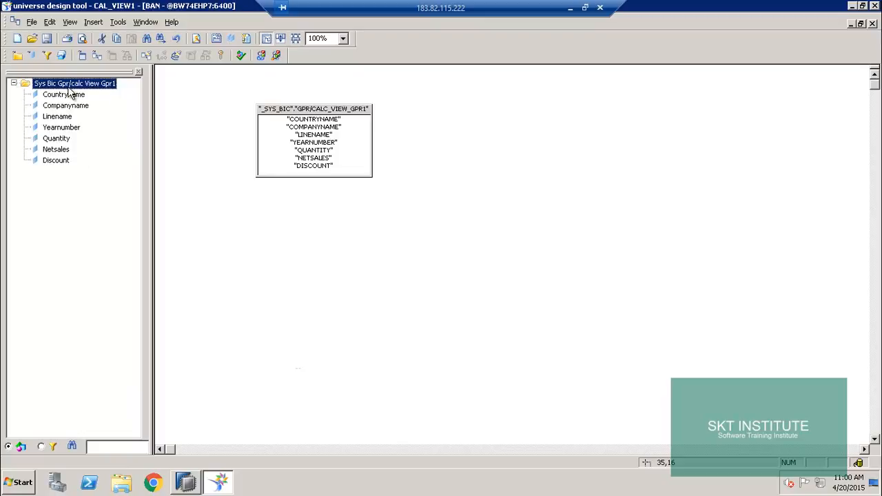
- Rename the class created from the calculation view as CAL_VIEW1
double_click(68, 84)
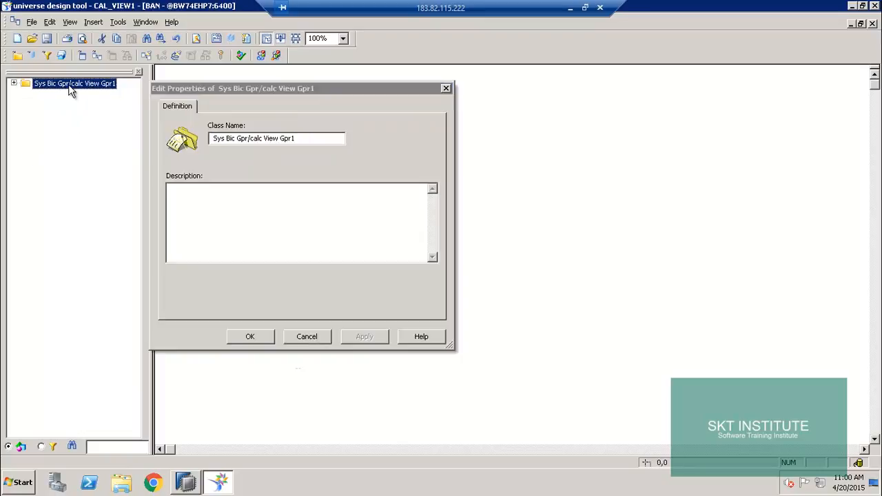
drag(323, 142, 172, 143)
text(CAL_VIEW1)
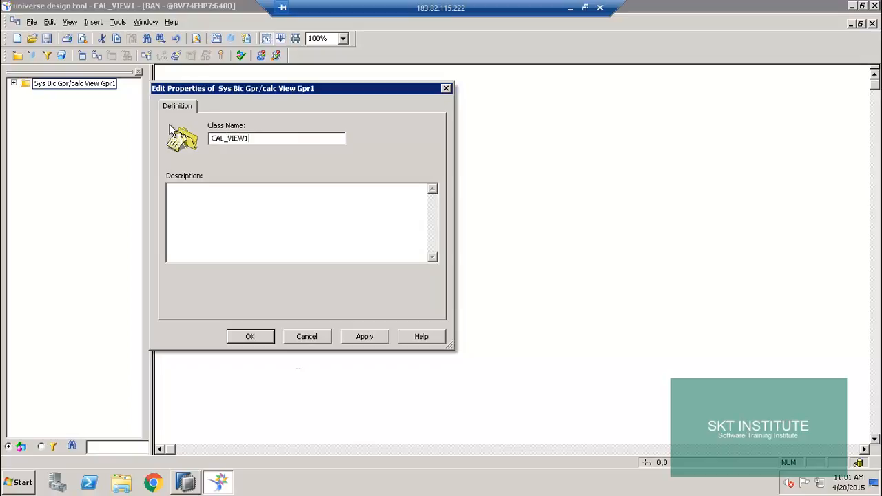
click(380, 338)
click(251, 340)
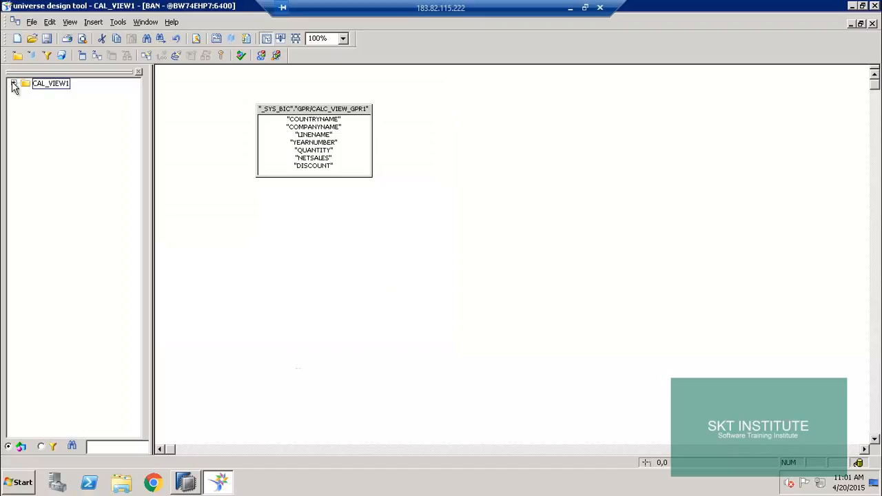
- Expand the CAL_VIEW1 class and qualify the Quantity object as a measure with the Sum function
click(14, 82)
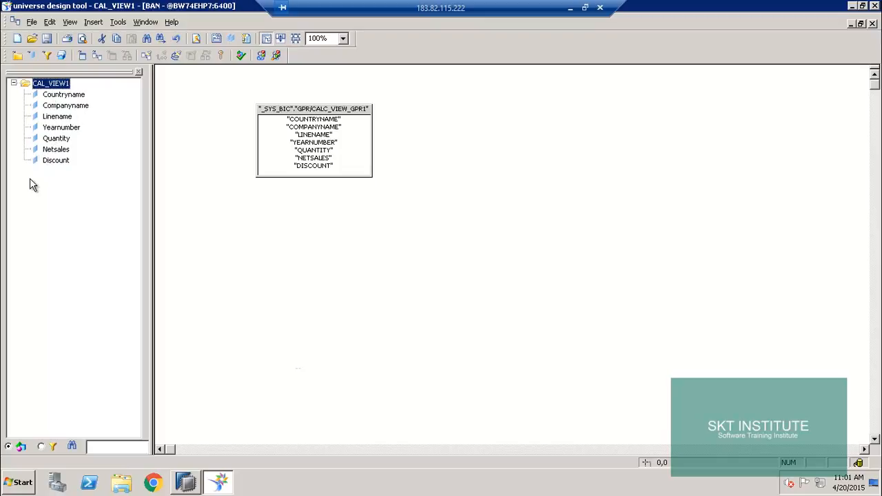
double_click(58, 139)
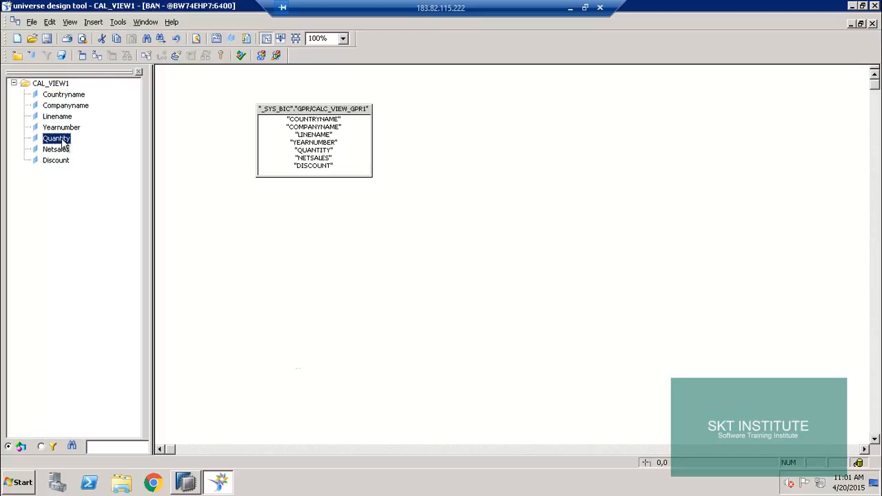
click(219, 107)
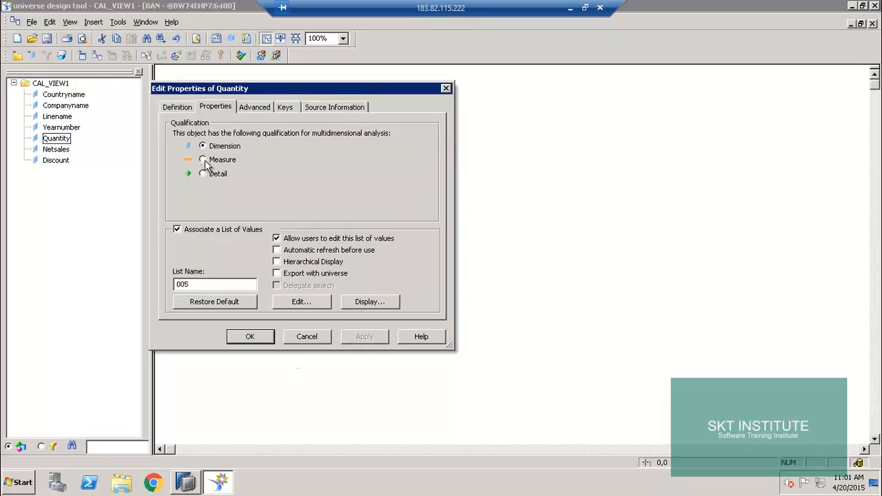
click(203, 160)
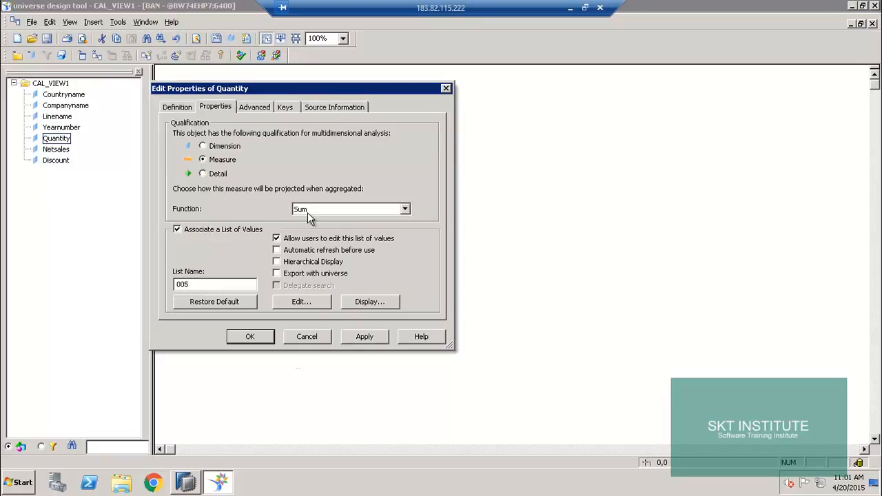
click(365, 337)
click(250, 336)
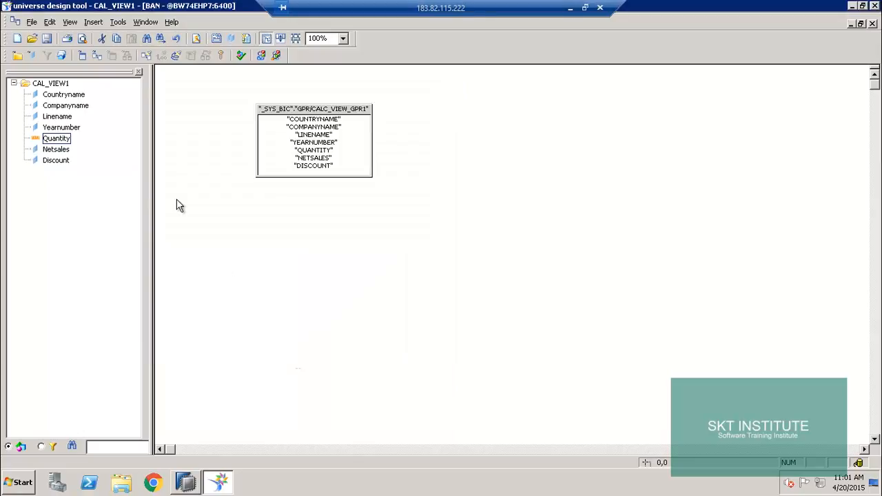
- Qualify the Netsales object as a measure with the Sum function
double_click(55, 150)
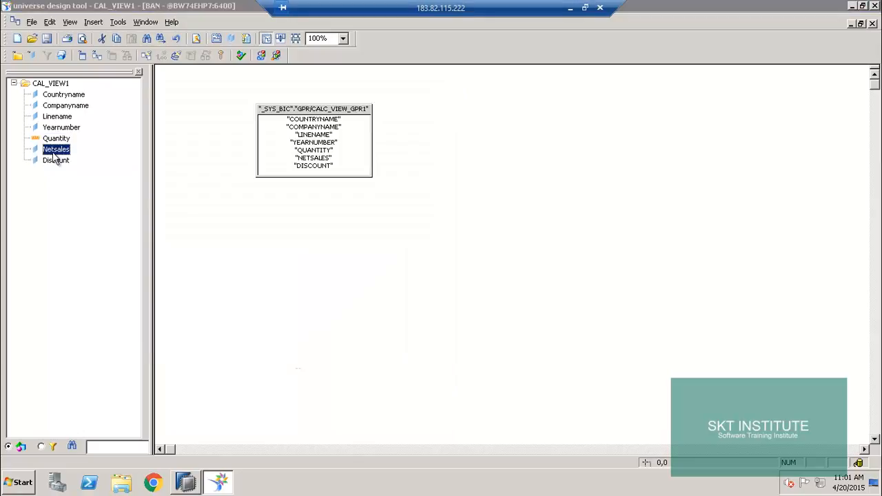
click(205, 108)
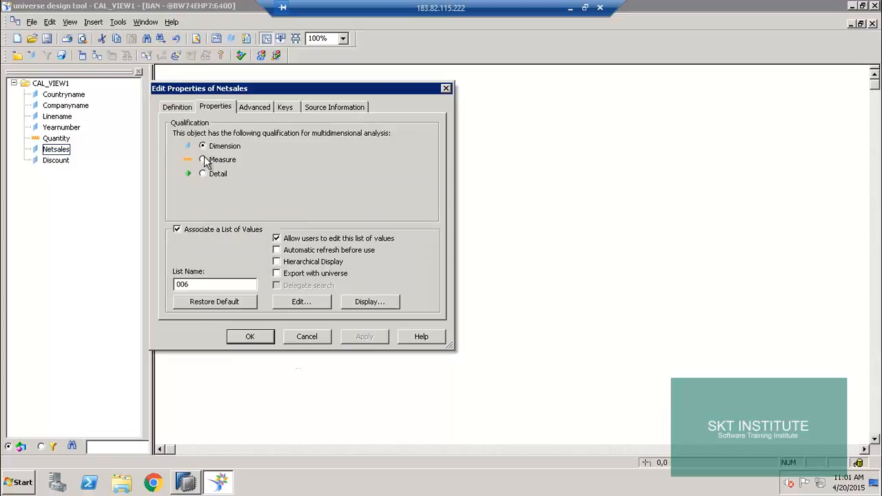
click(202, 160)
click(362, 336)
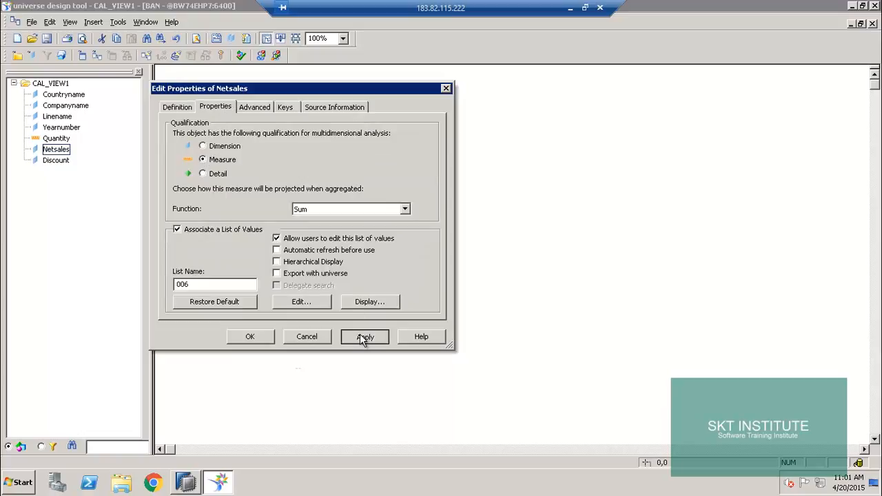
click(250, 336)
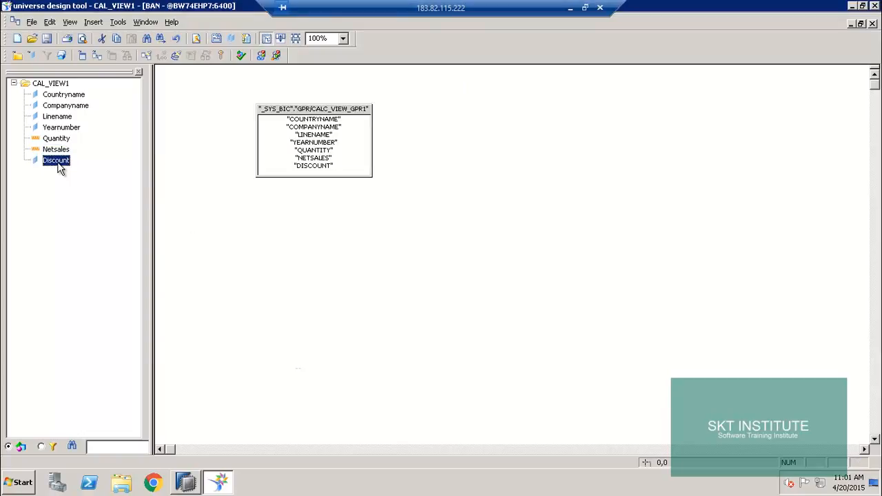
- Qualify the Discount object as a measure with the Sum function
double_click(58, 162)
click(215, 108)
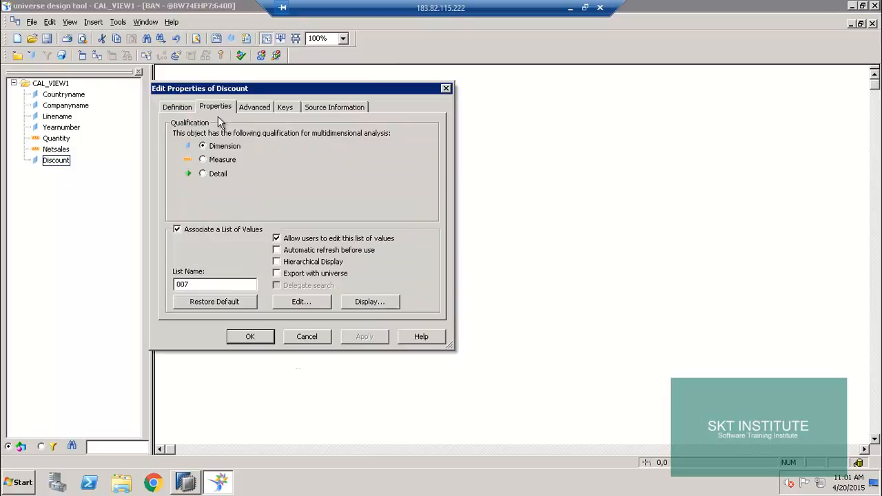
click(203, 160)
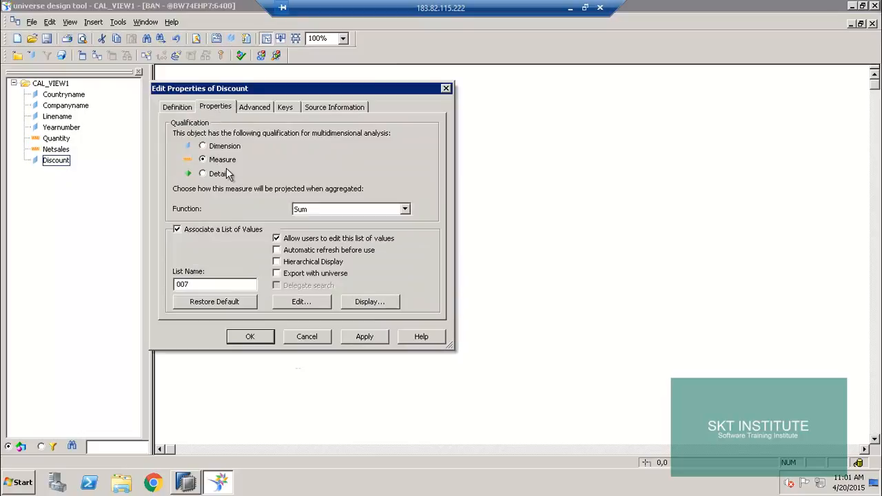
click(361, 338)
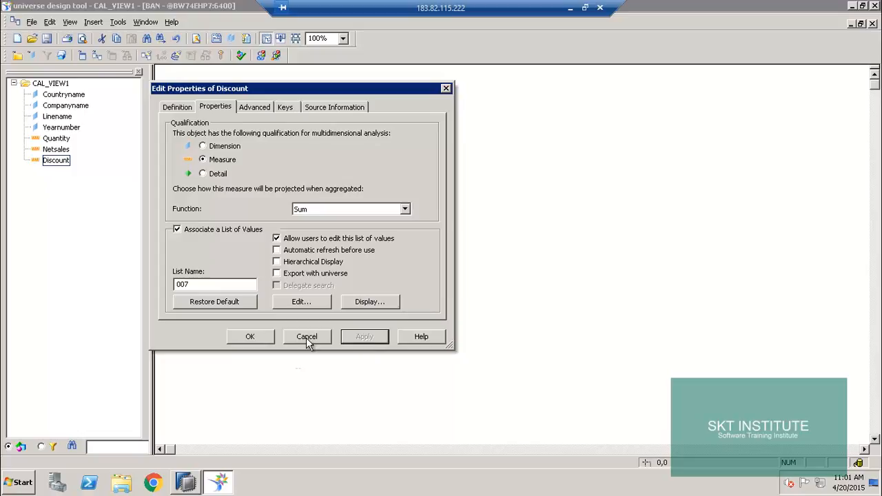
click(250, 336)
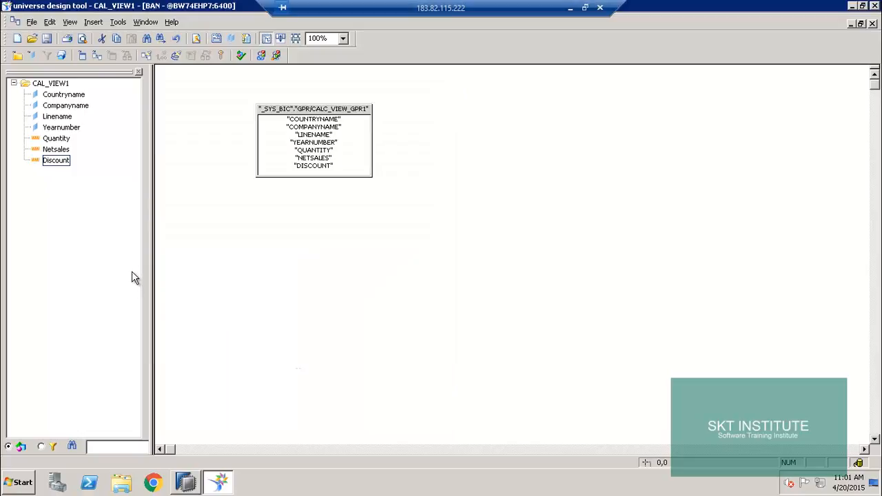
- Rename the Yearnumber dimension as Year
double_click(70, 129)
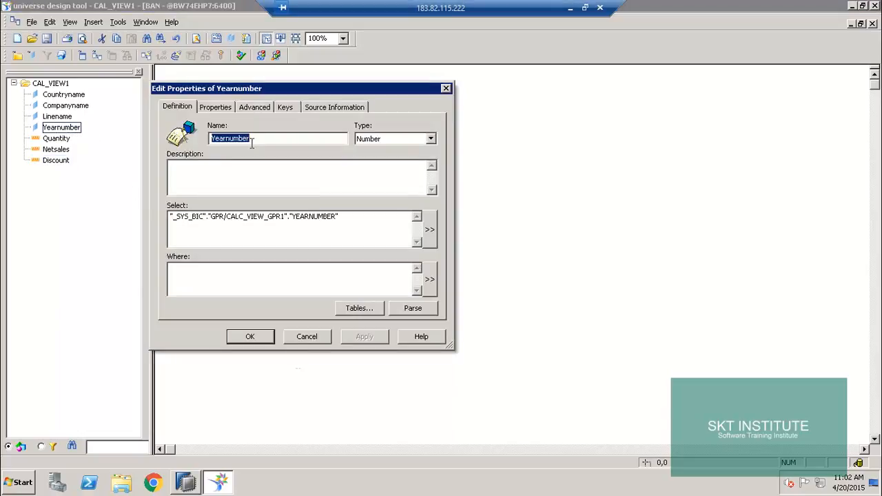
click(278, 137)
key(BackSpace)
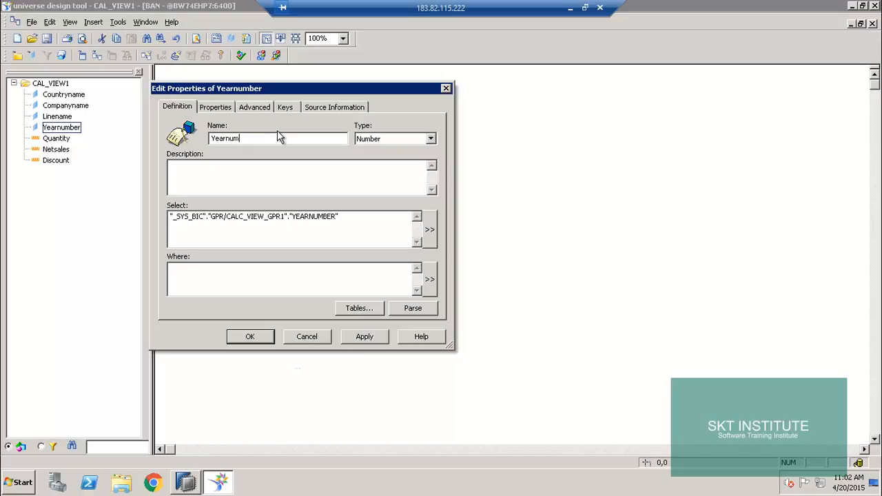
click(348, 335)
click(241, 336)
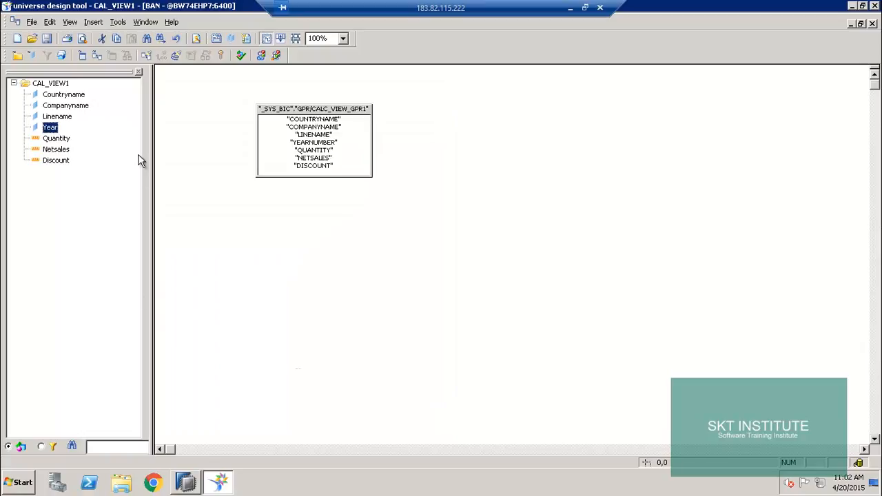
- Save the universe as CAL_VIEW1 in the Universes folder and run an integrity check with all checks, including cardinalities
click(49, 40)
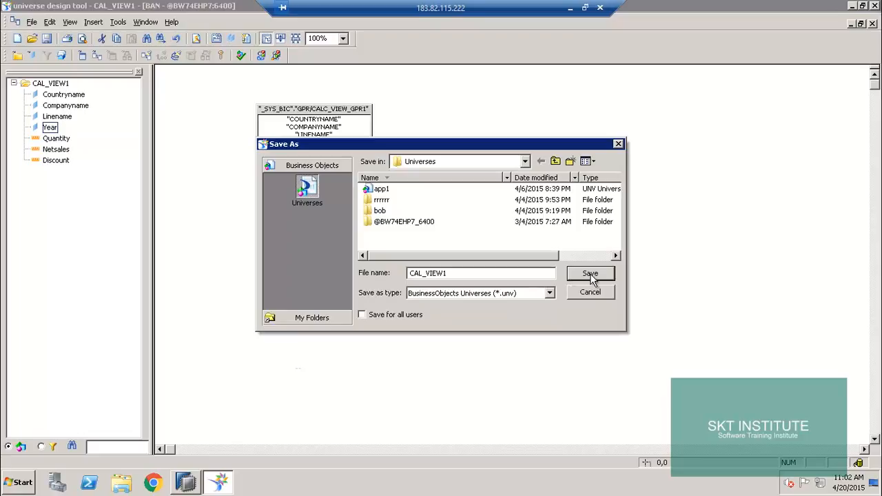
click(590, 276)
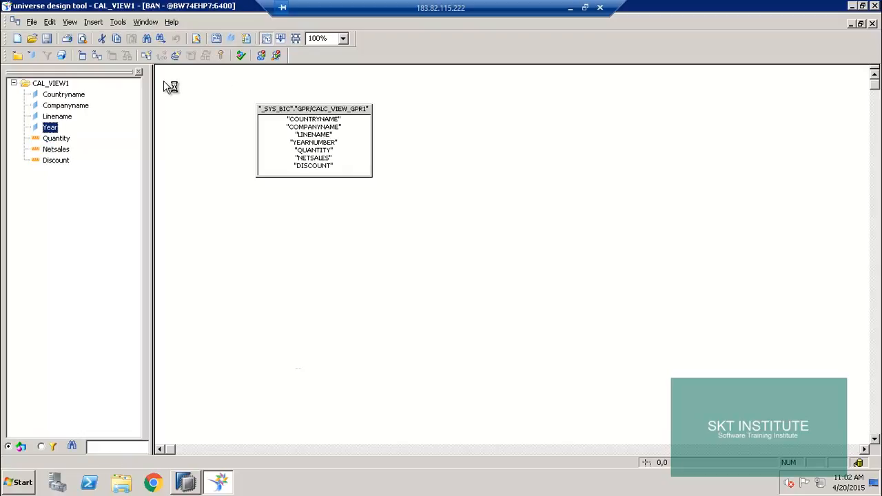
click(243, 54)
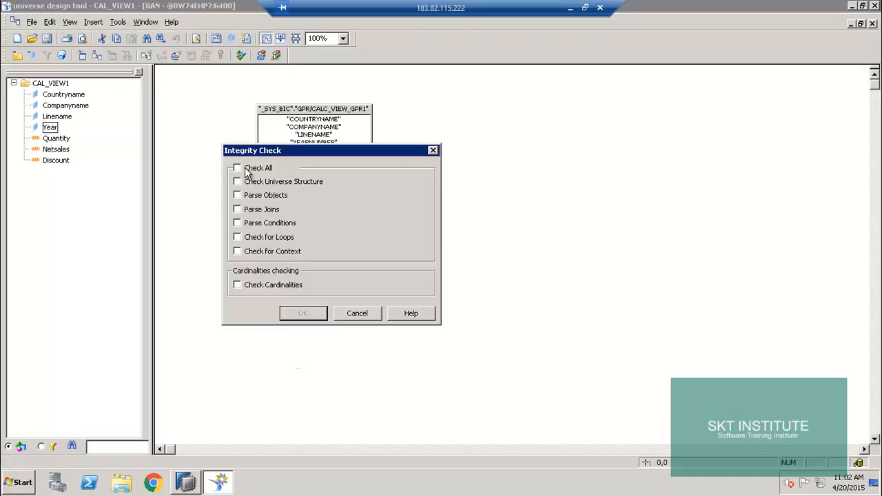
click(239, 169)
click(238, 286)
click(303, 314)
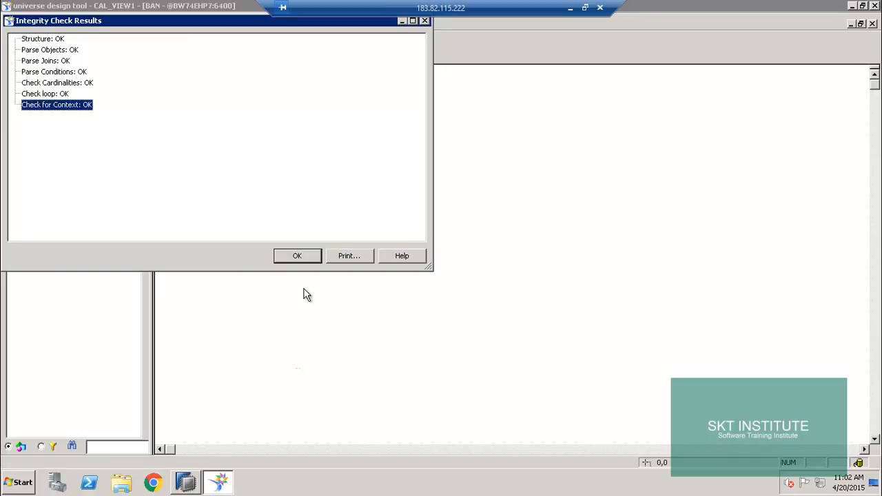
click(285, 260)
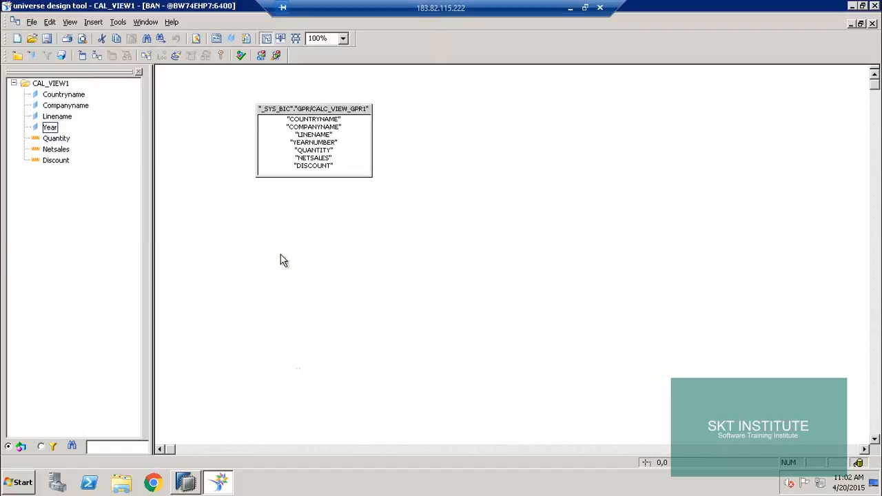
- Export the CAL_VIEW1 universe to the /app domain for the Everyone group
click(32, 22)
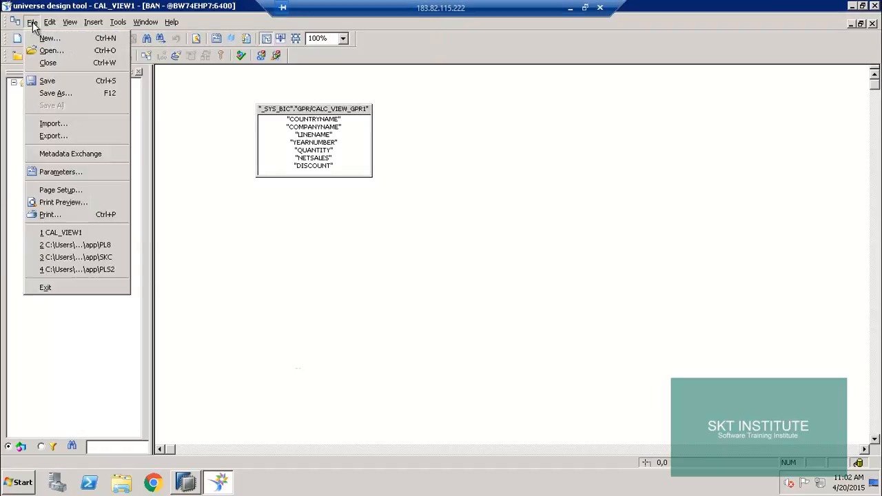
click(51, 136)
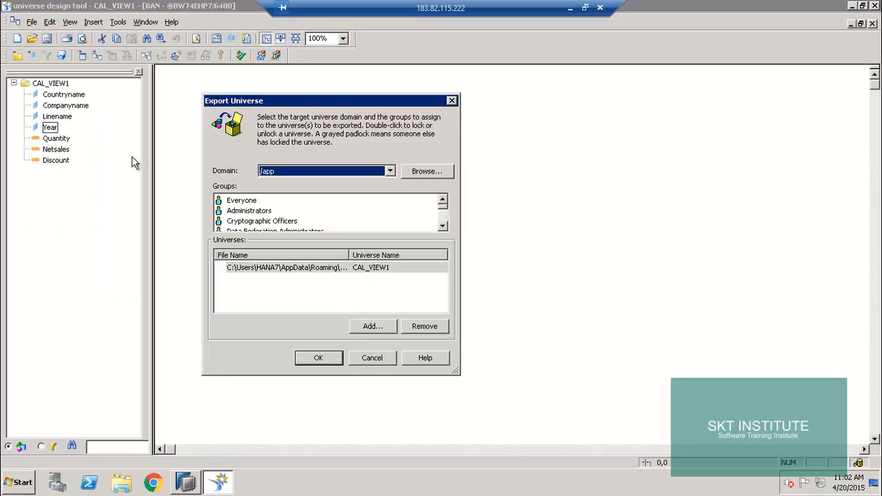
click(241, 200)
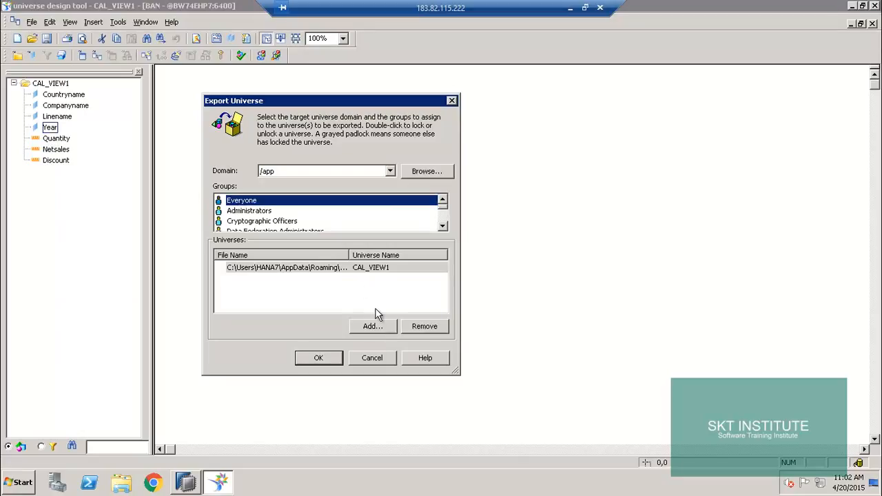
click(319, 358)
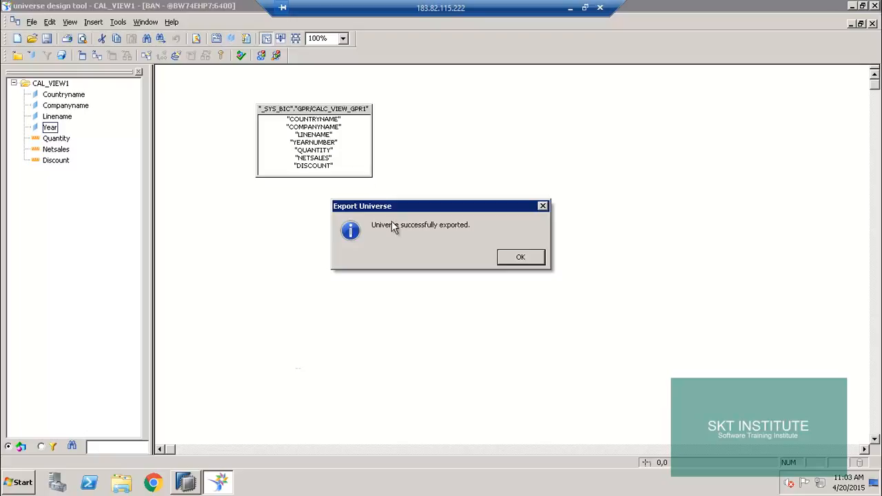
click(524, 260)
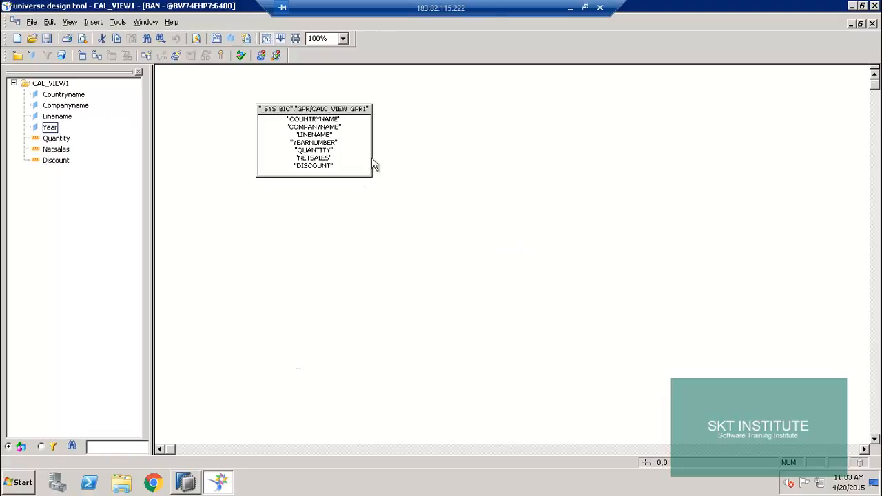
- Close the universe design tool and launch Information Design Tool from the SAP BusinessObjects BI platform 4 Client Tools
click(875, 6)
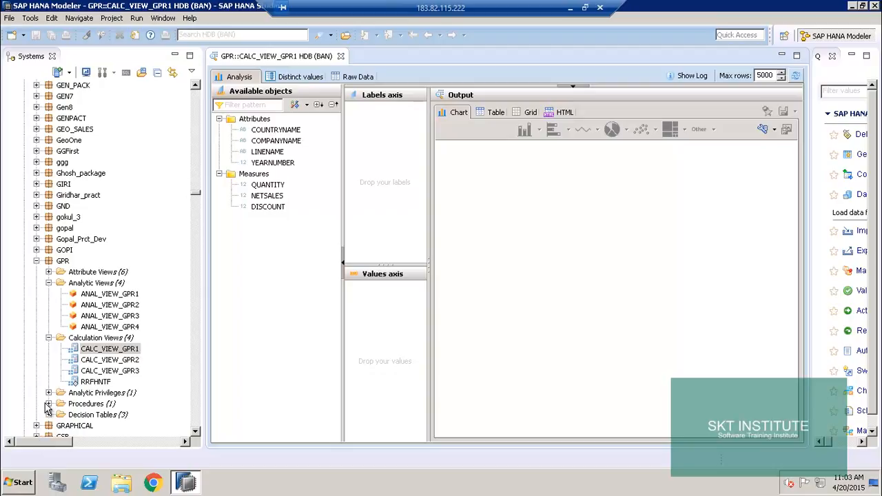
click(23, 483)
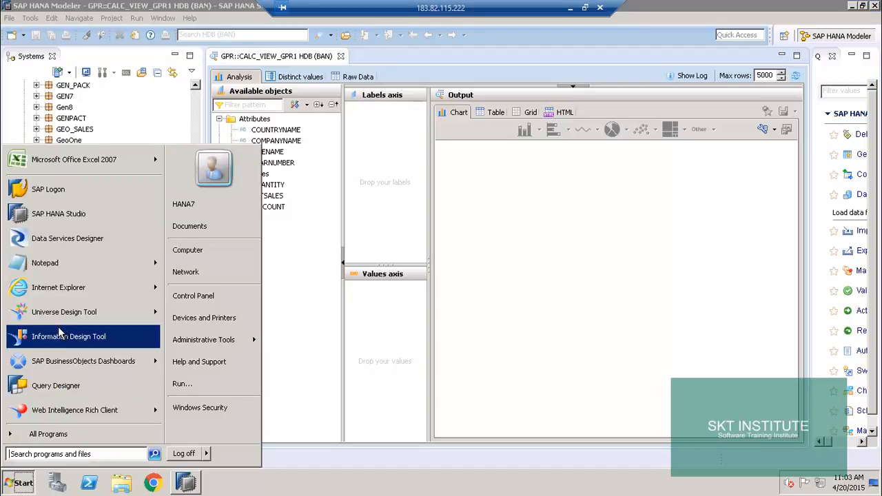
click(54, 433)
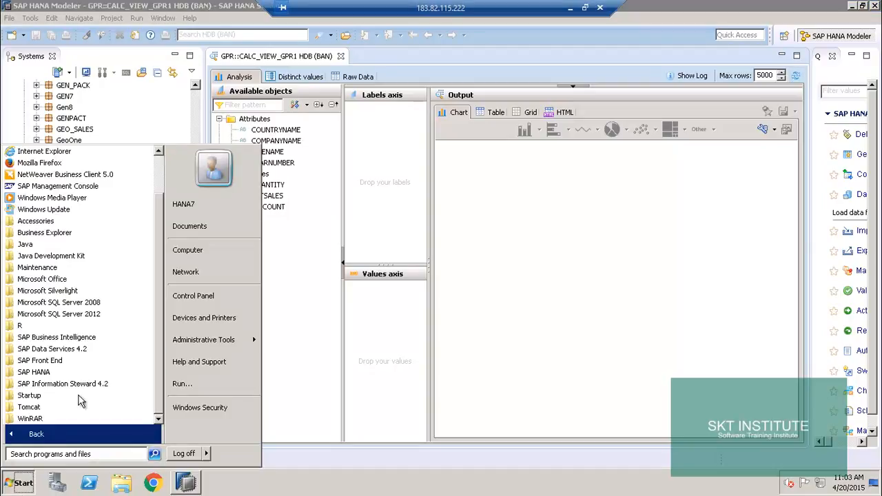
click(71, 341)
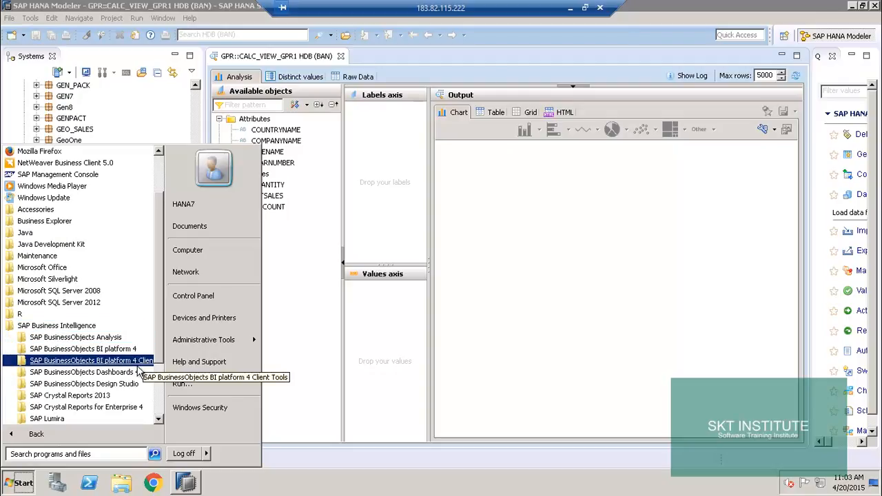
click(128, 359)
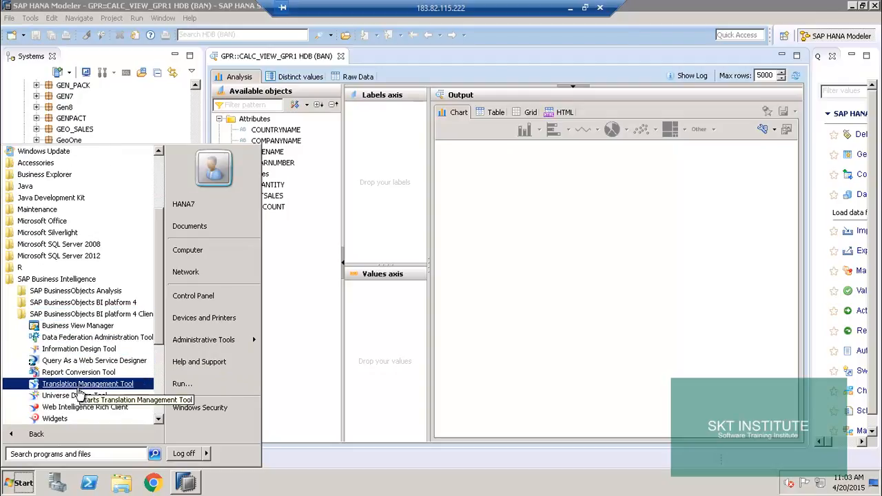
click(78, 349)
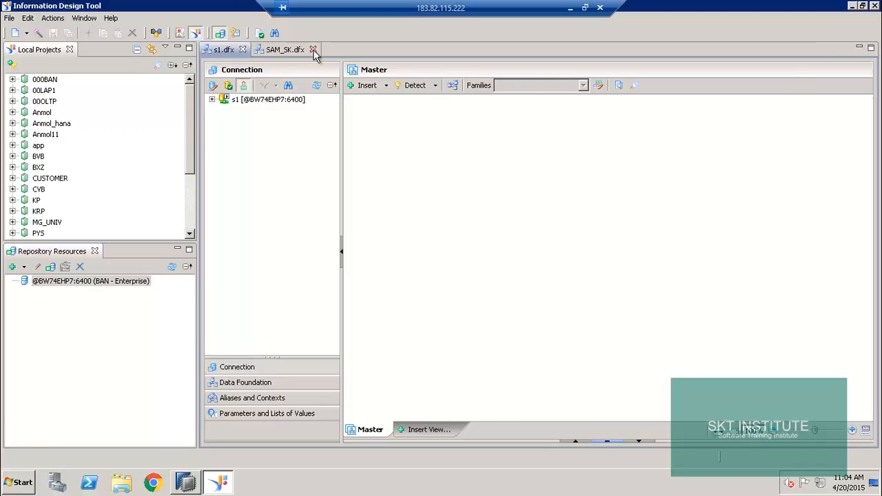
click(243, 50)
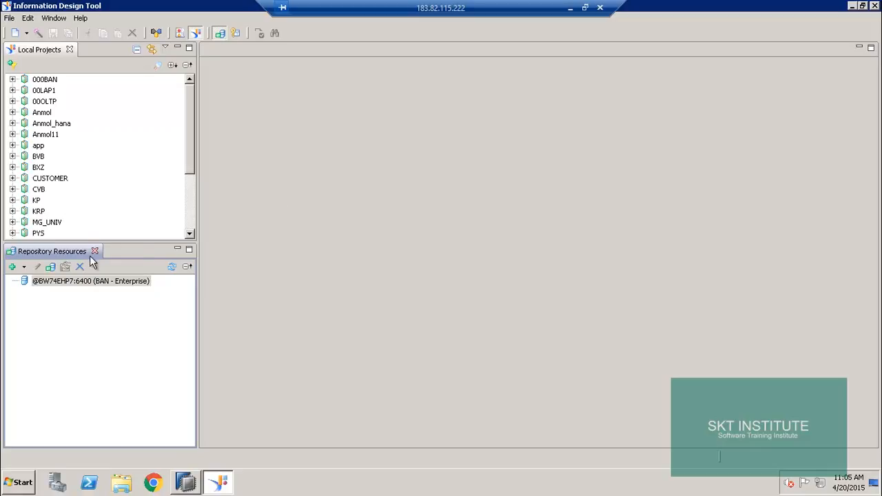
double_click(45, 284)
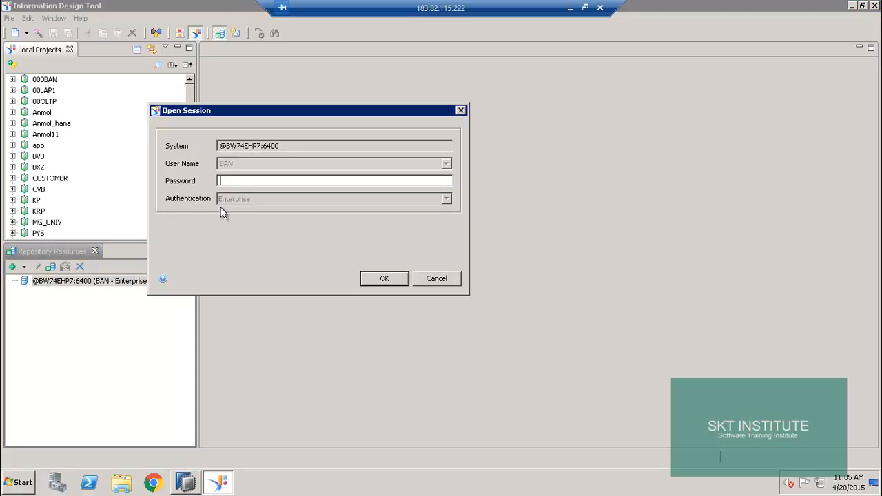
text(••••••••••)
key(Return)
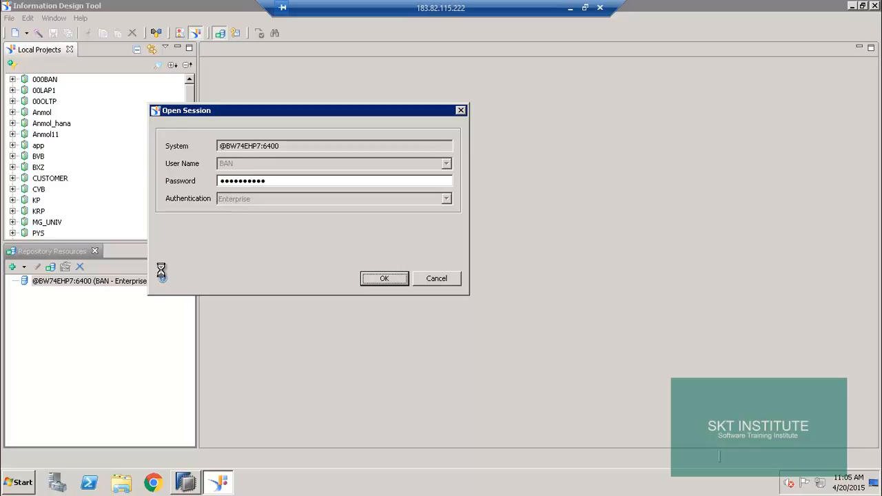
click(12, 282)
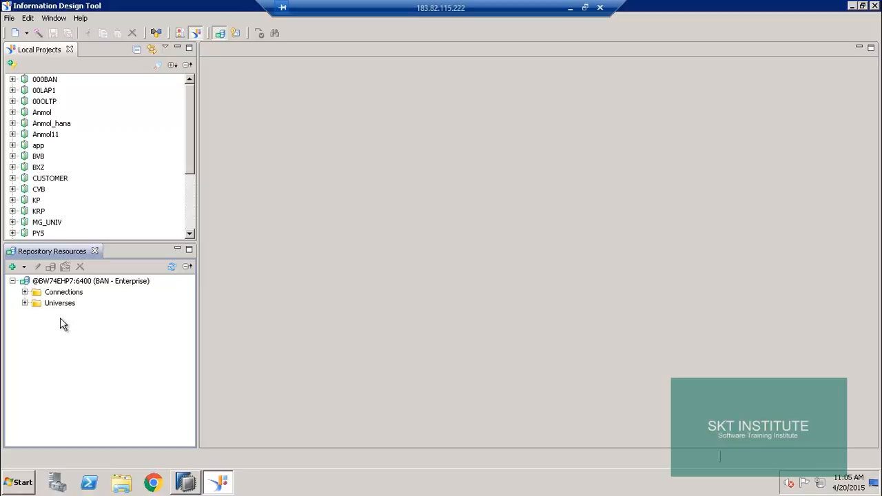
- Insert a folder named GPR under the repository's Connections folder, then collapse Connections
right_click(74, 294)
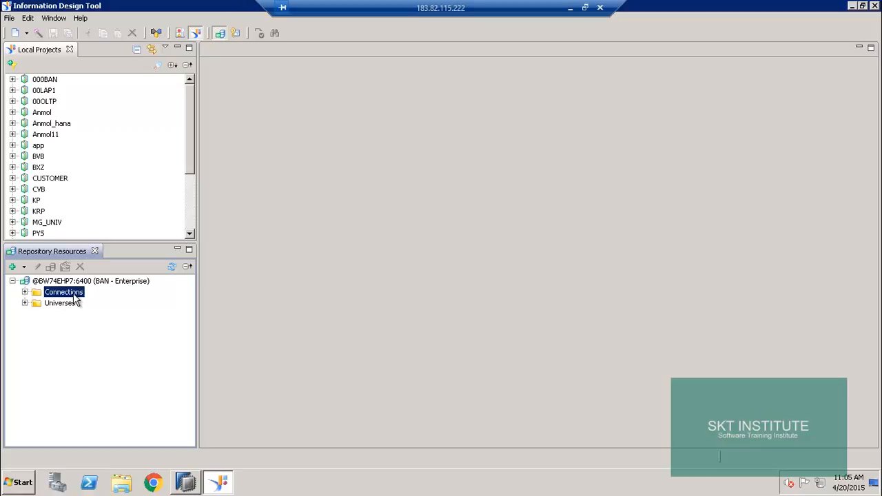
click(98, 302)
text(GPR)
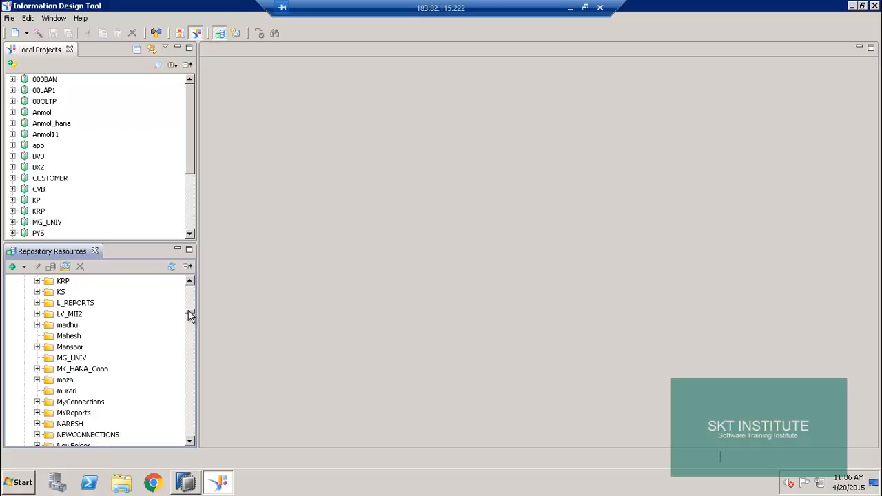
drag(188, 310, 194, 283)
click(24, 293)
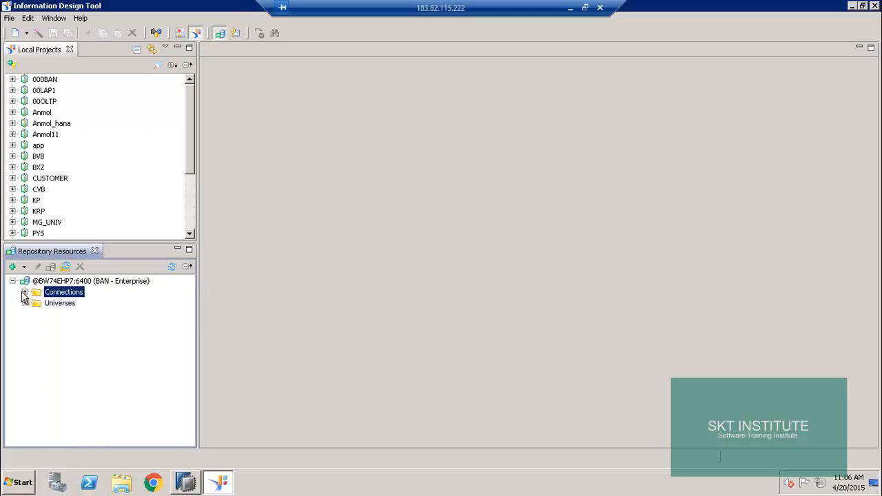
- Insert a folder named GPR under the repository's Universes folder and collapse Universes
click(57, 303)
right_click(57, 304)
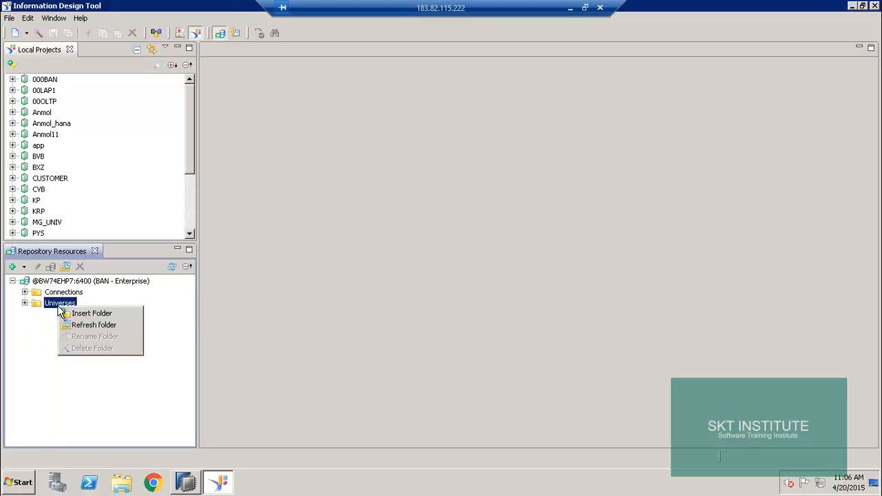
click(86, 314)
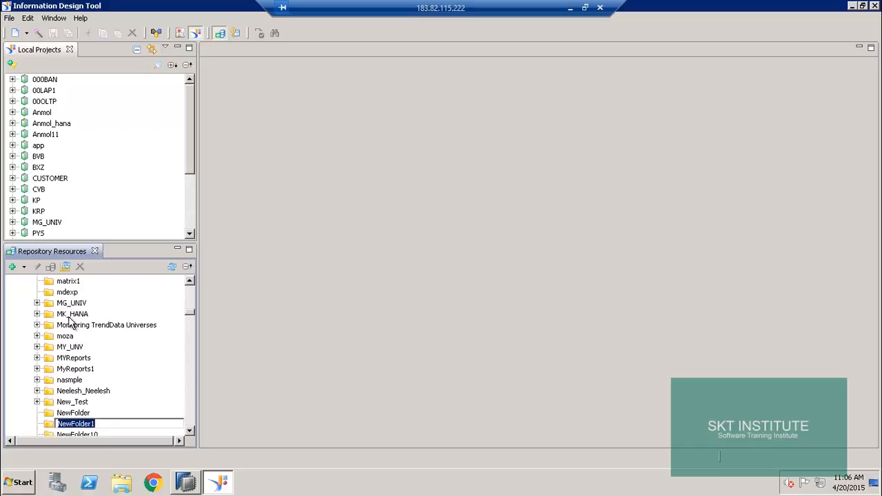
text(GPR)
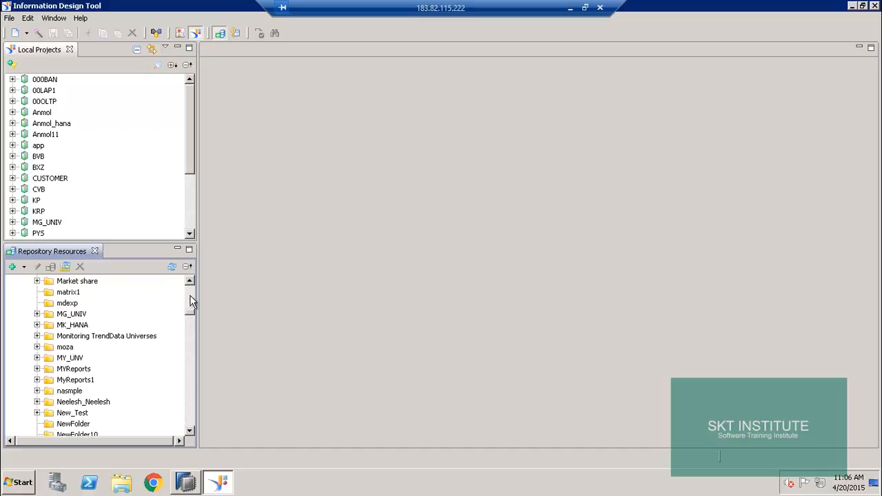
drag(188, 315, 192, 279)
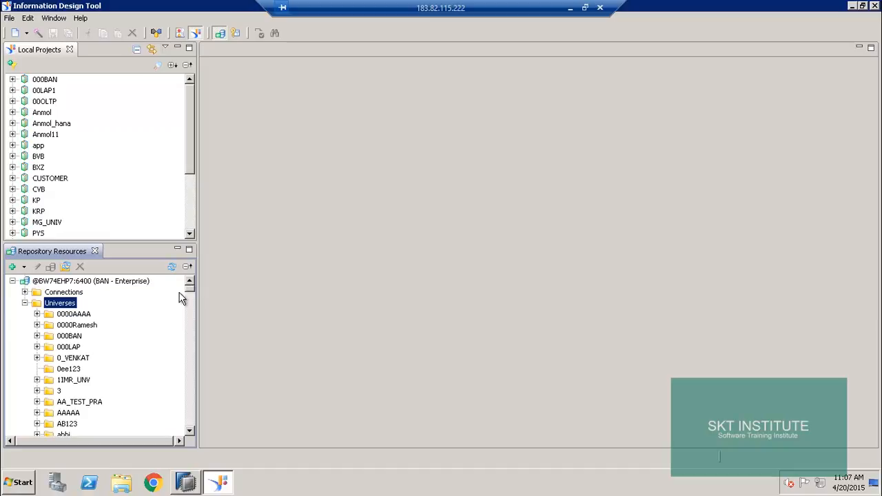
click(26, 303)
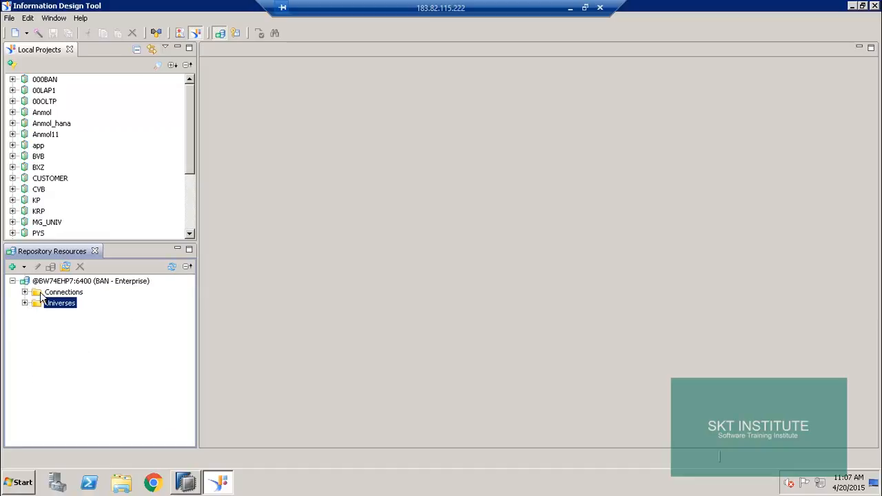
- Start a new relational connection named GPR1 in the GPR folder under Connections
click(25, 293)
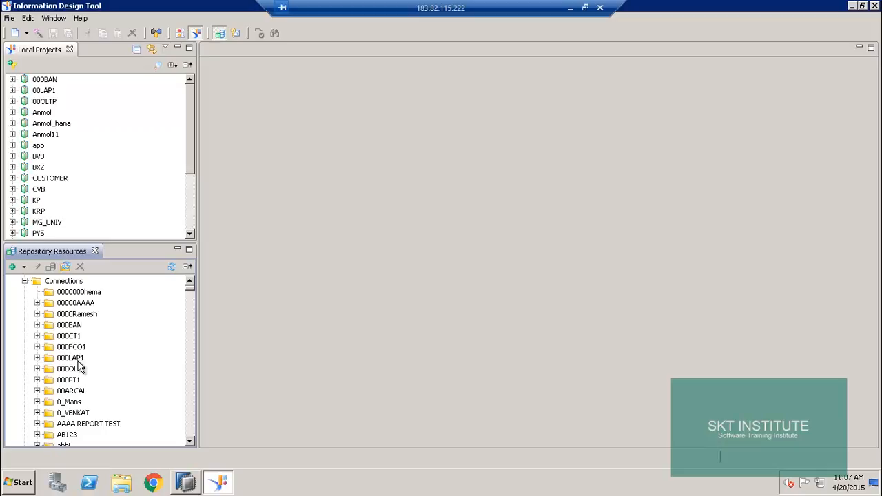
click(74, 316)
key(g)
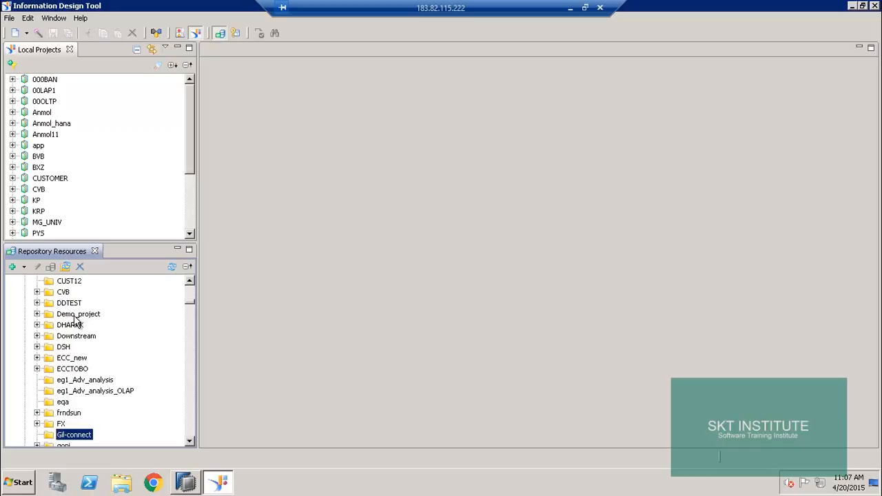
click(192, 442)
scroll(192, 441, down, 5)
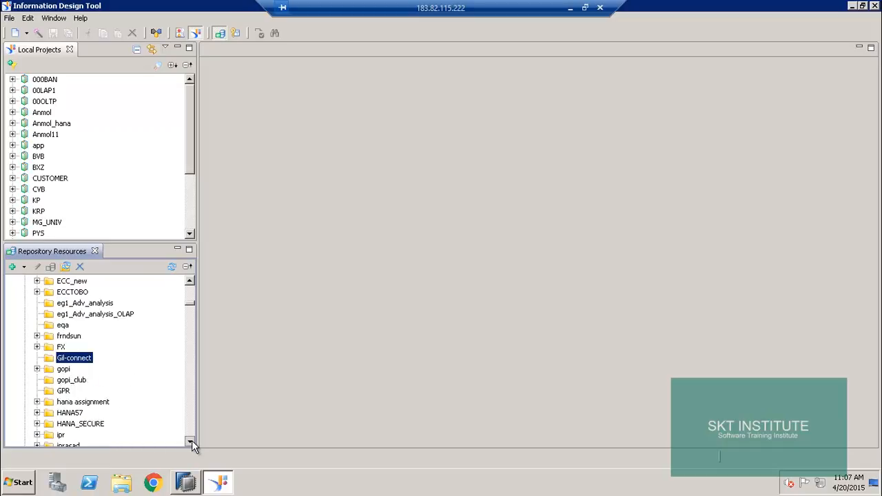
click(62, 293)
right_click(62, 292)
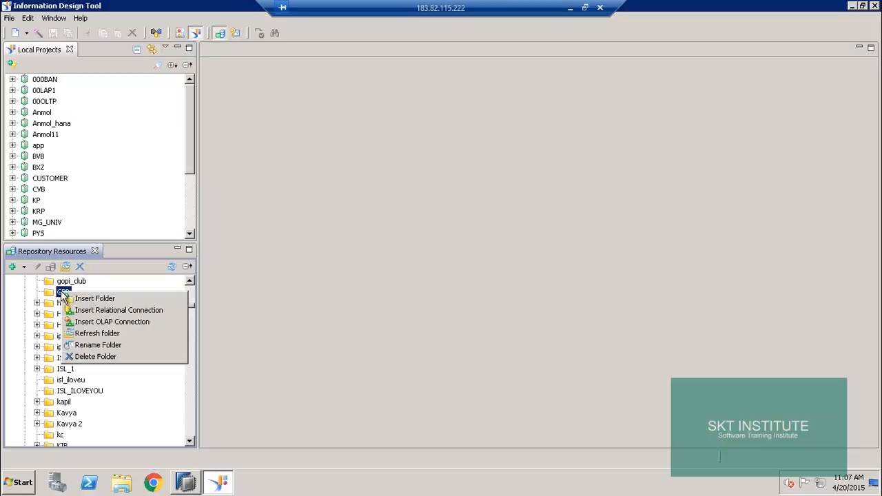
click(103, 313)
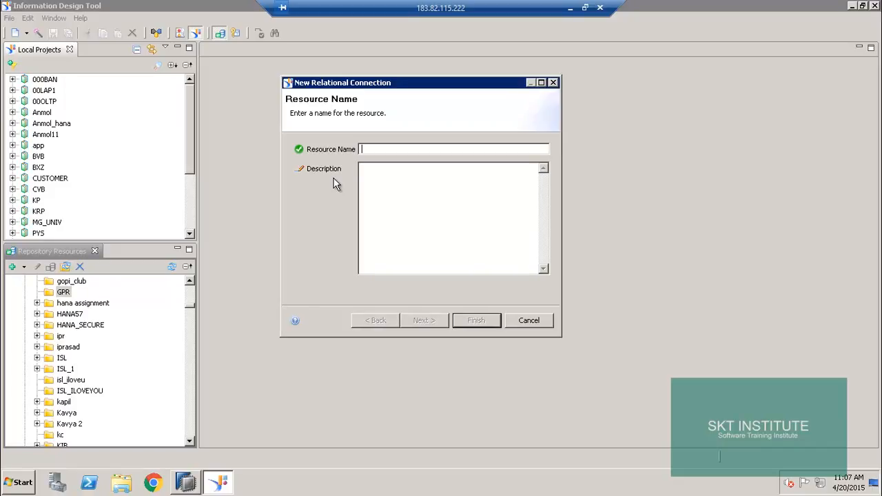
text(GPR1)
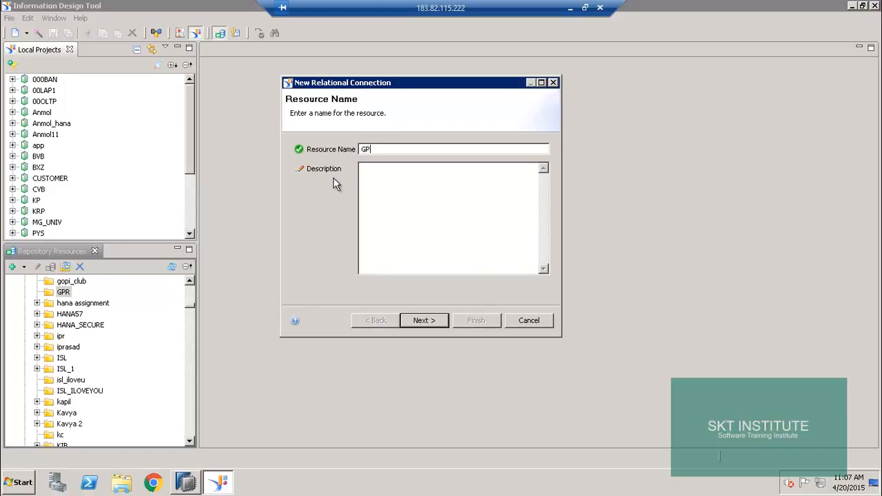
click(424, 321)
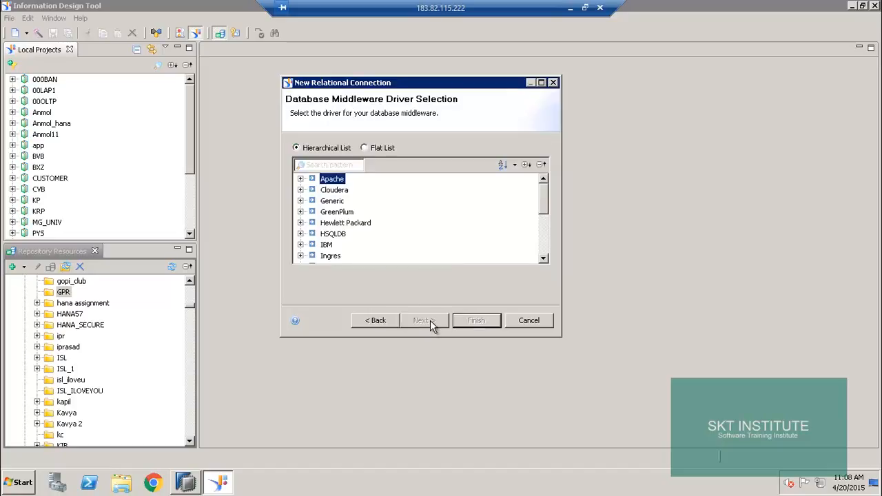
- Choose JDBC Drivers under SAP HANA database 1.0 as the middleware driver for the GPR1 connection
click(327, 246)
click(544, 259)
click(544, 259)
click(544, 260)
click(543, 259)
click(543, 260)
click(544, 260)
click(544, 260)
click(544, 260)
click(544, 260)
click(544, 260)
click(300, 223)
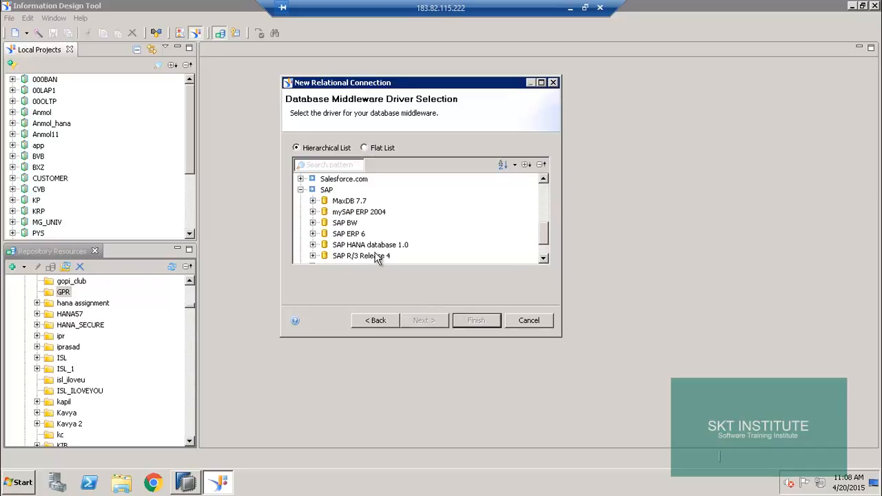
click(379, 248)
click(313, 244)
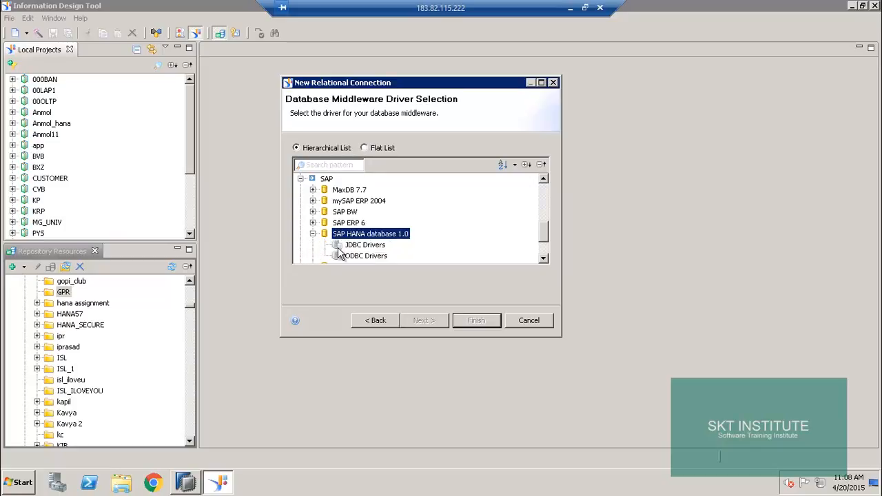
click(364, 246)
click(425, 321)
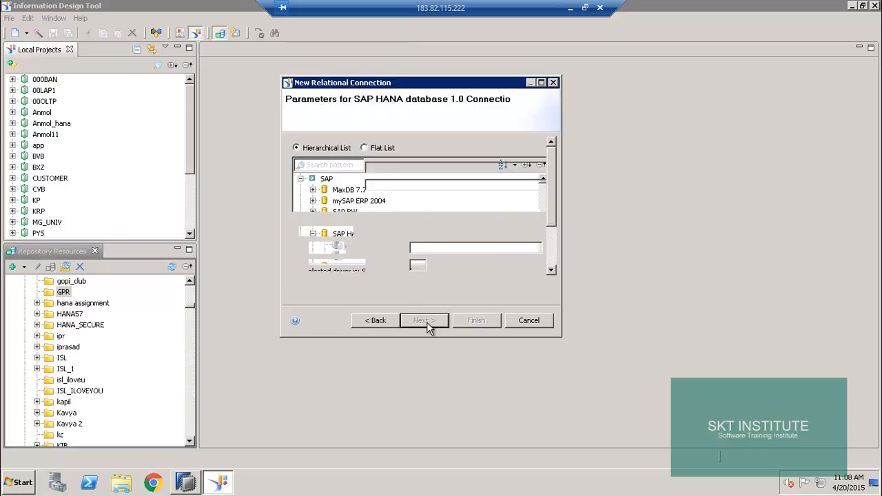
- Enter the database user name and password, host name saphan and instance number 00, and finish the connection
click(387, 168)
text(BAN)
key(Tab)
text(*****)
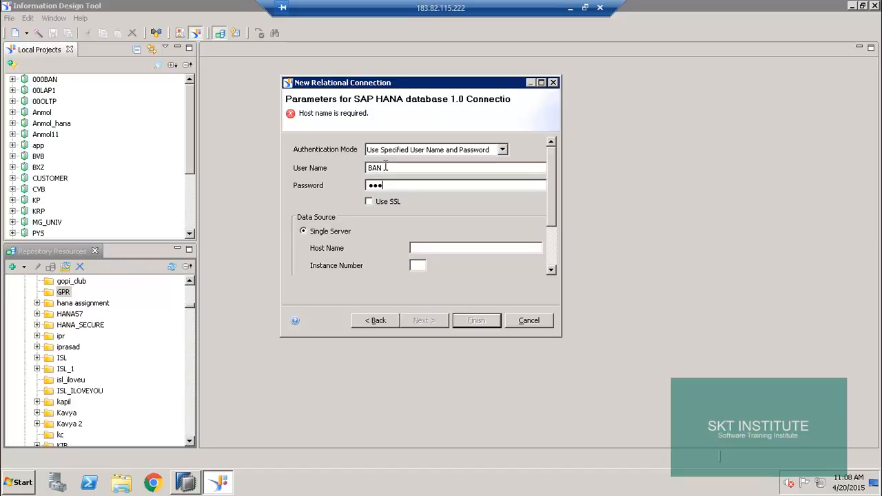
text(*****)
click(438, 246)
text(saphan)
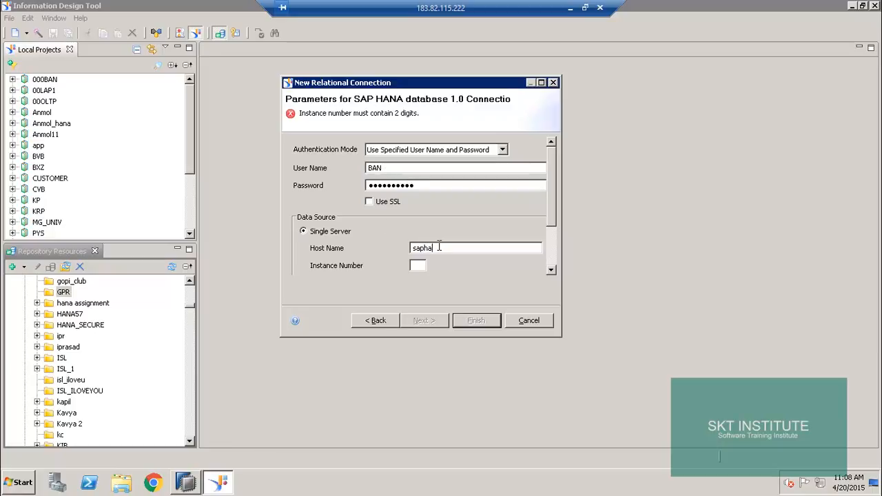
click(417, 266)
text(00)
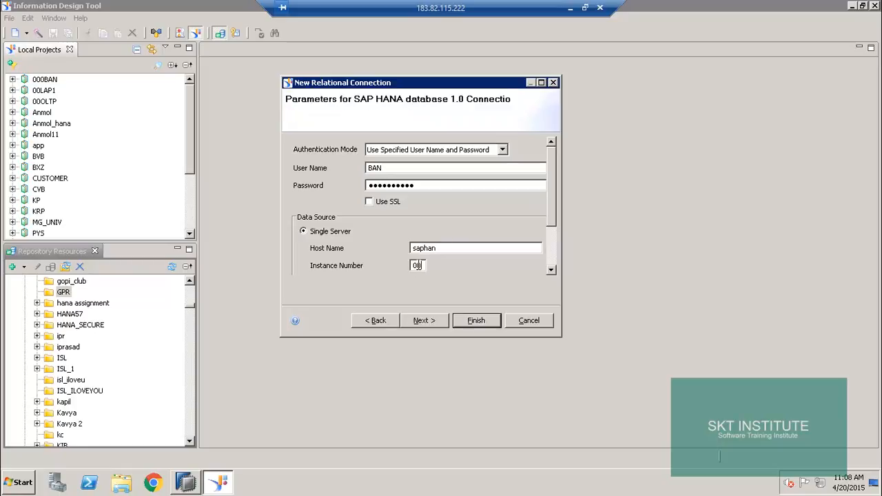
click(423, 322)
click(486, 324)
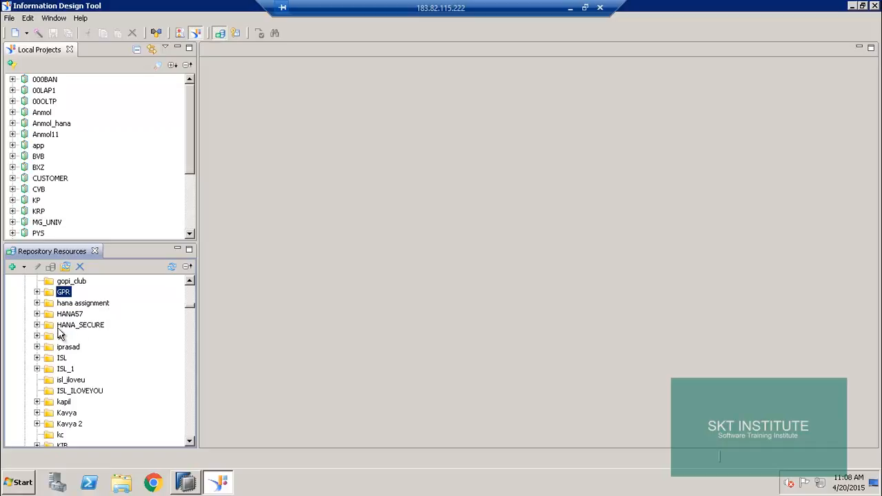
- Start a new OLAP connection named GPR2 in the GPR connections folder, using the SAP Hana Client driver under SAP HANA
click(38, 292)
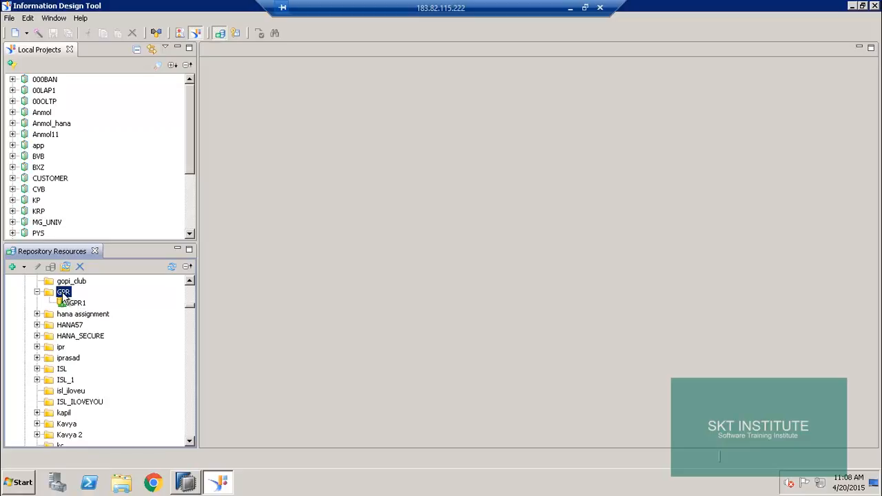
right_click(67, 284)
click(20, 307)
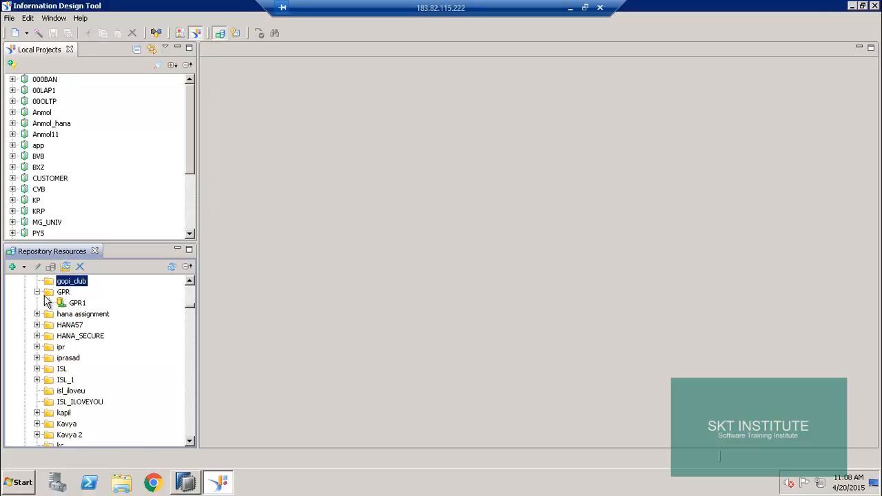
click(63, 292)
right_click(67, 295)
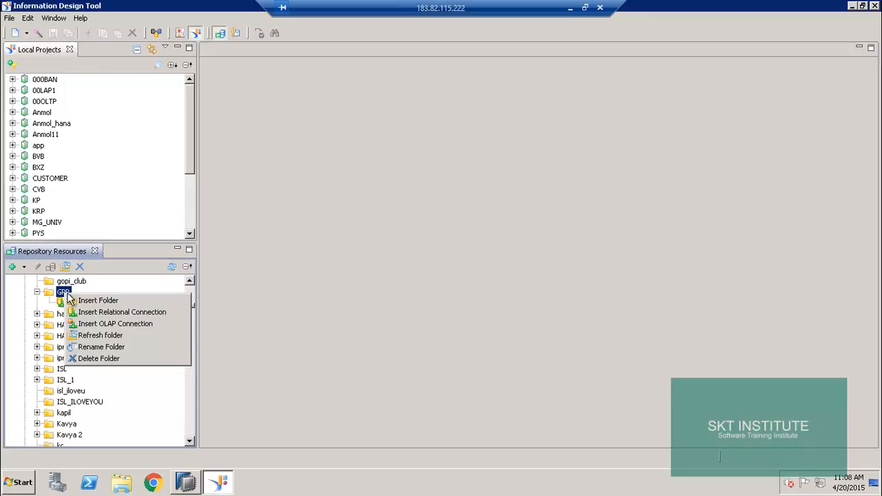
click(115, 324)
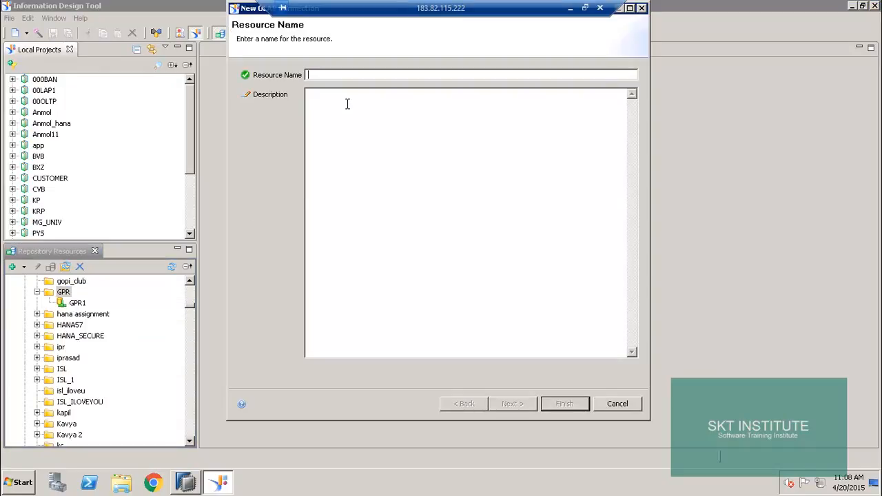
text(GPR2)
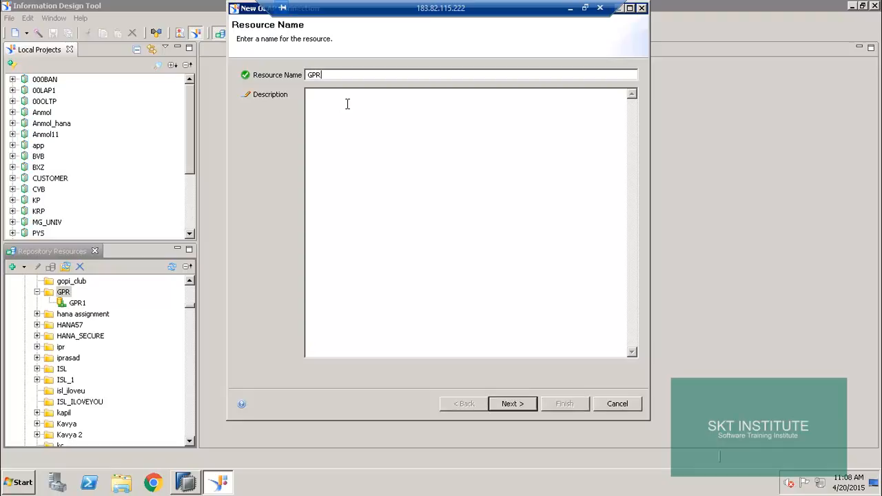
click(510, 404)
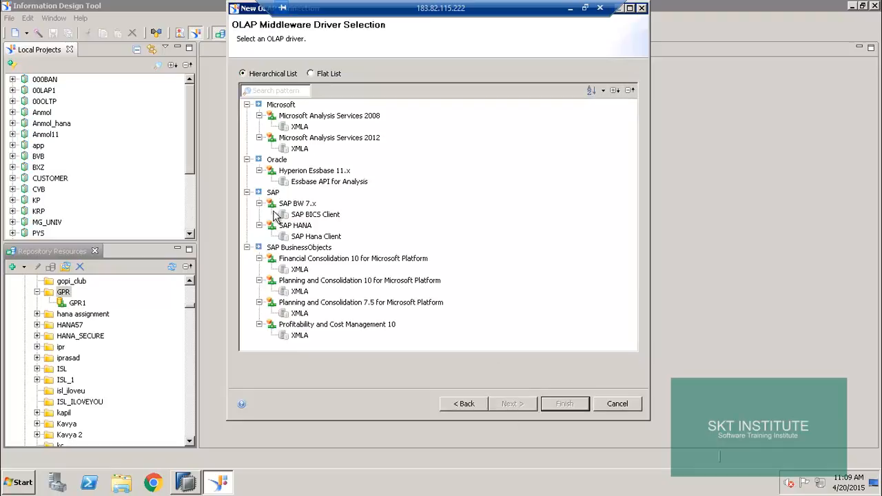
click(312, 238)
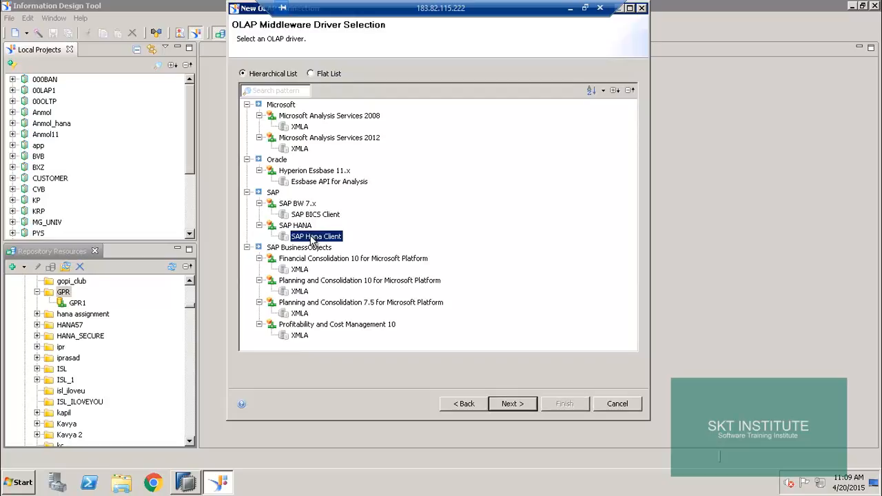
click(510, 404)
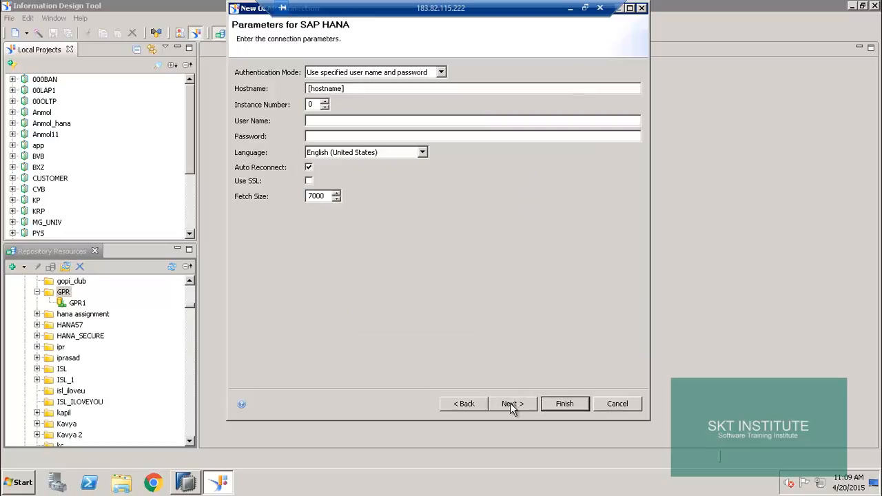
- Use specified user name and password authentication, set hostname saphan and instance number 00, enter the database user name and password, and continue to cube selection
click(320, 76)
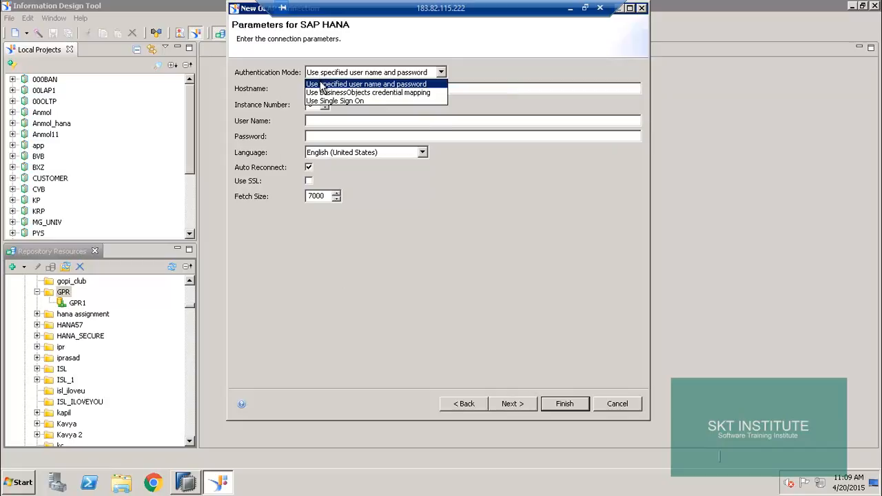
click(341, 83)
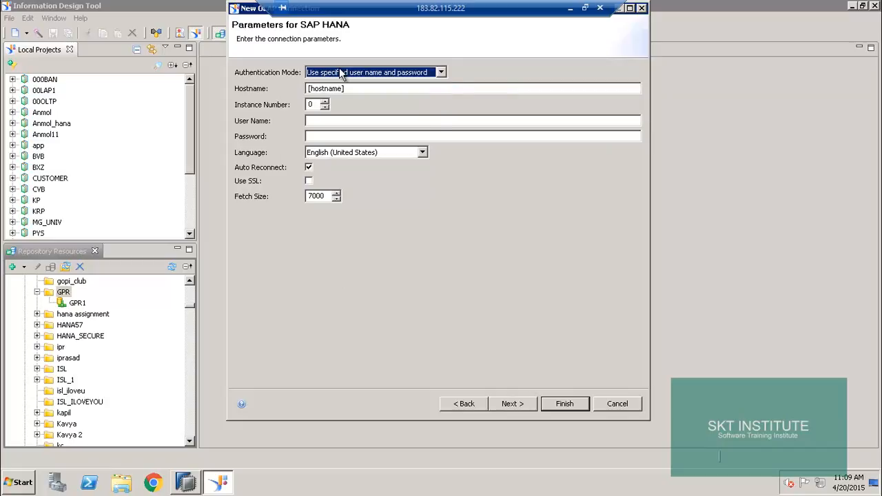
drag(358, 88, 291, 86)
text(saphan)
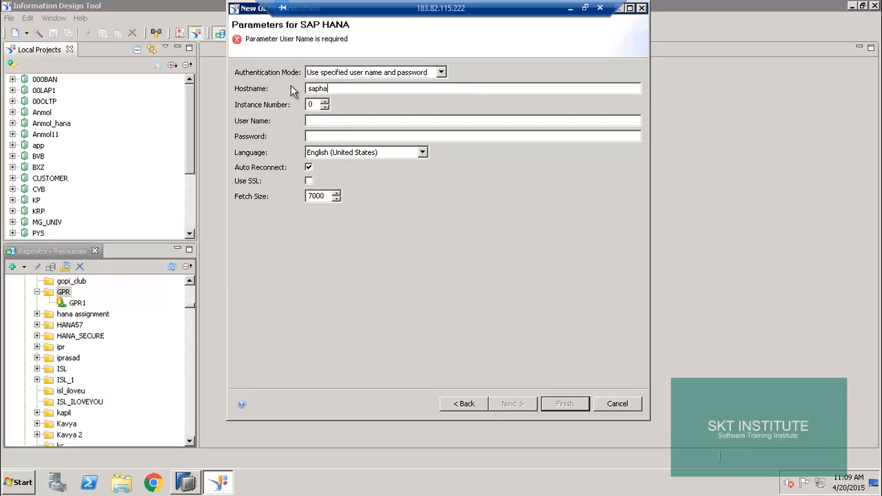
click(317, 105)
text(0)
click(311, 120)
text(BAN)
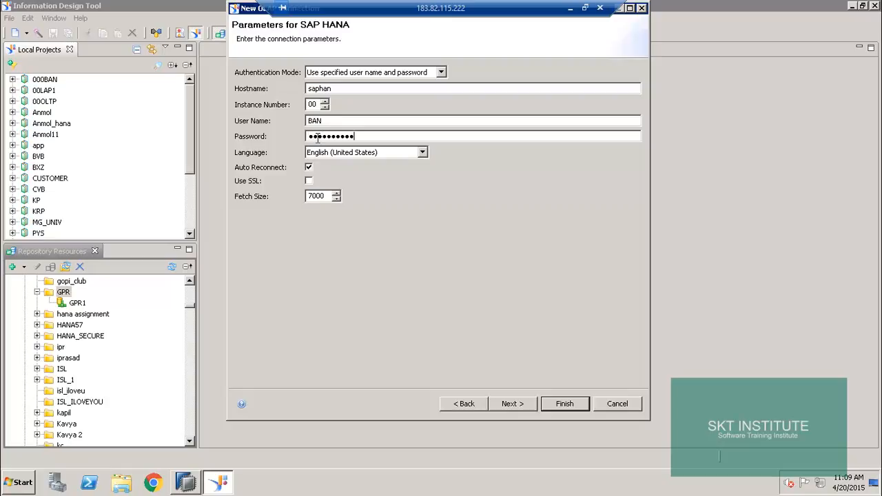
click(514, 403)
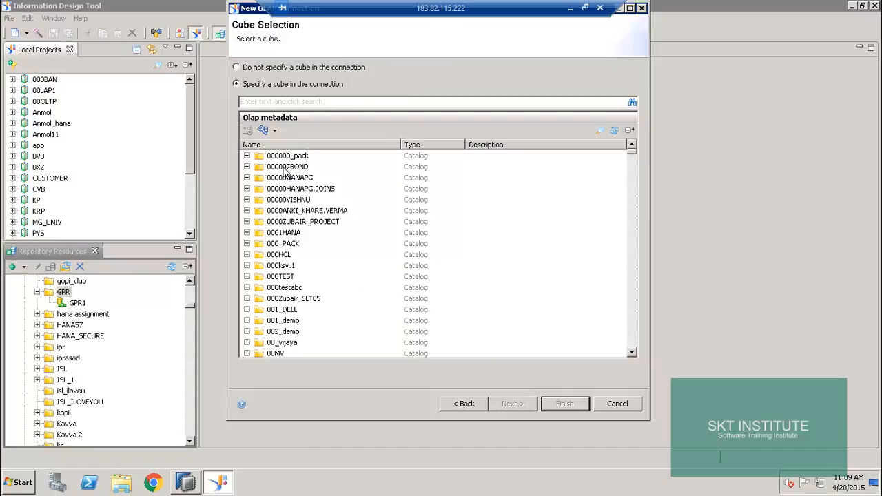
- Search the OLAP metadata for GPR, select cube CALC_VIEW_GPR1 for the connection, and finish creating it
click(287, 102)
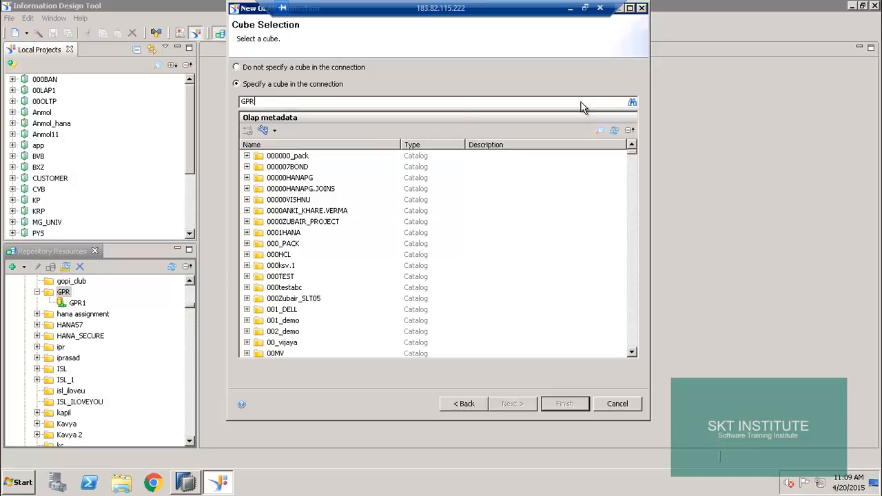
click(633, 103)
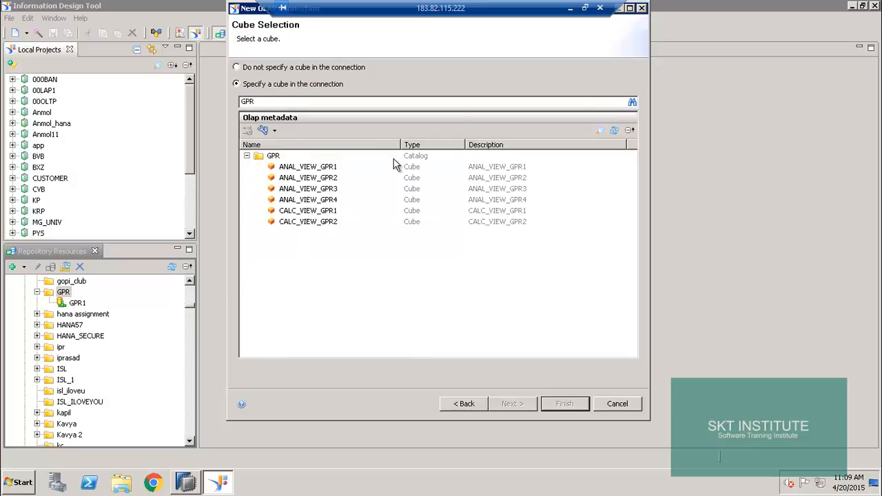
click(316, 211)
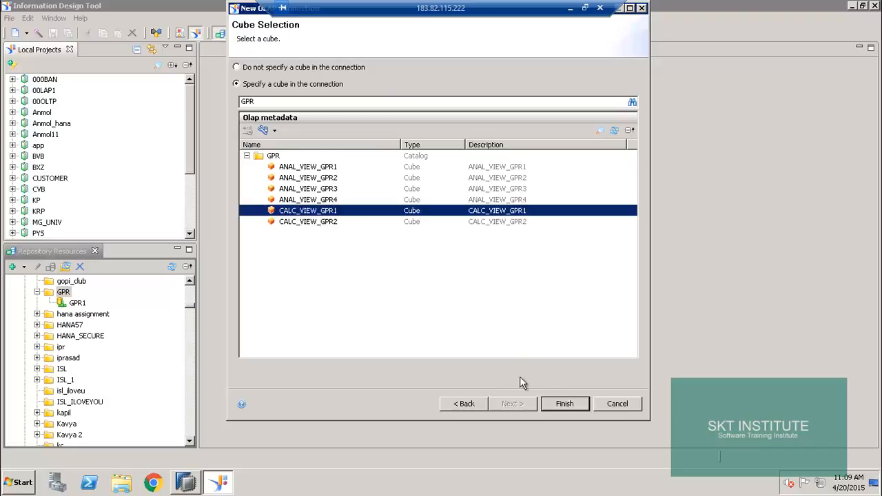
click(565, 405)
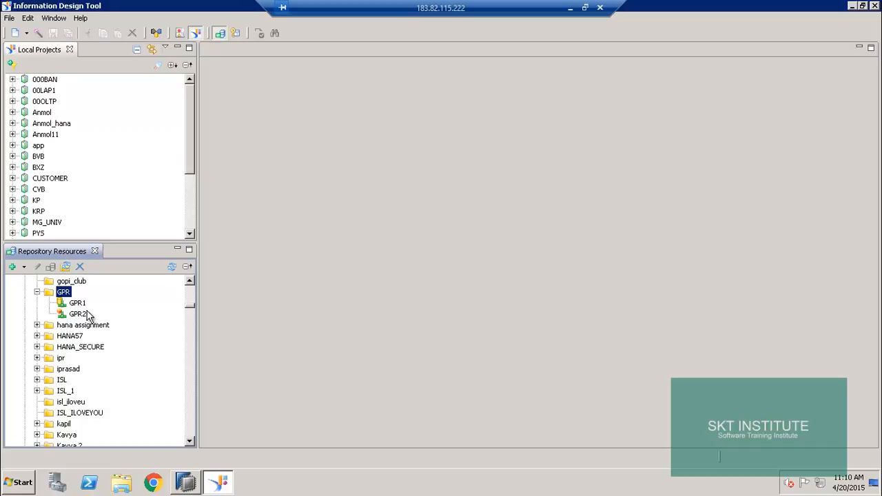
click(76, 313)
click(78, 304)
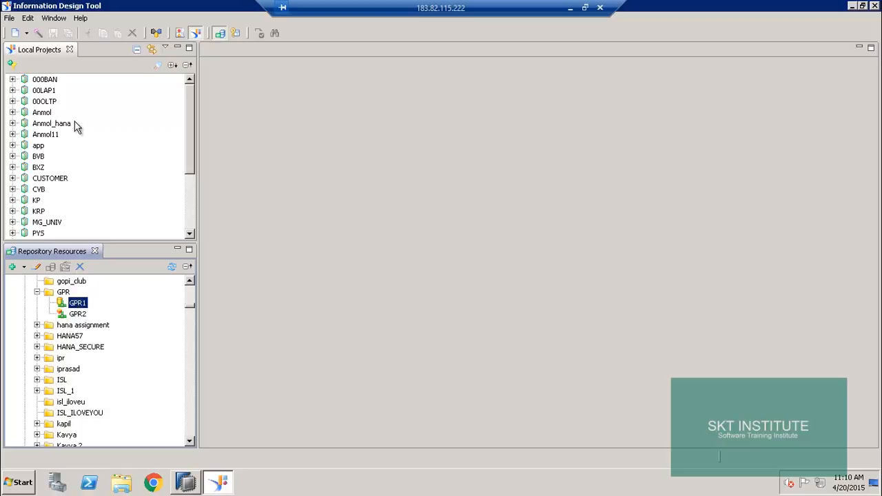
- Create a new local project named GPR in the default workspace location
right_click(90, 81)
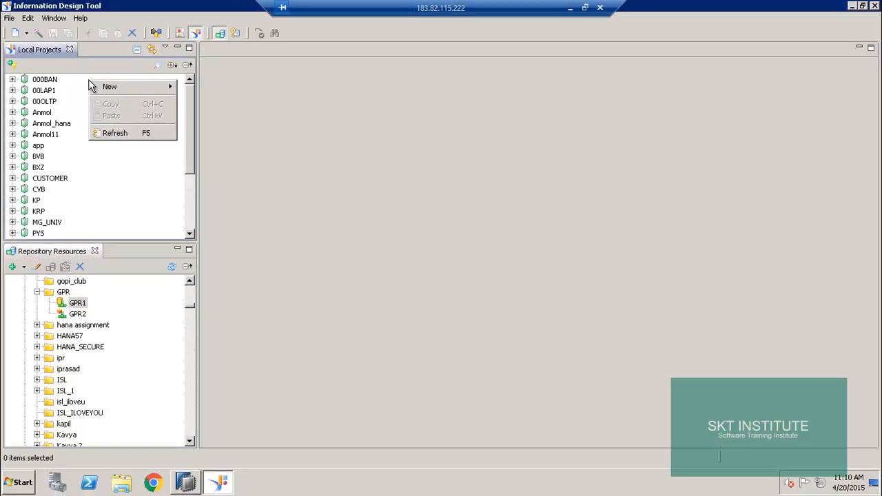
mouse_move(124, 87)
click(192, 90)
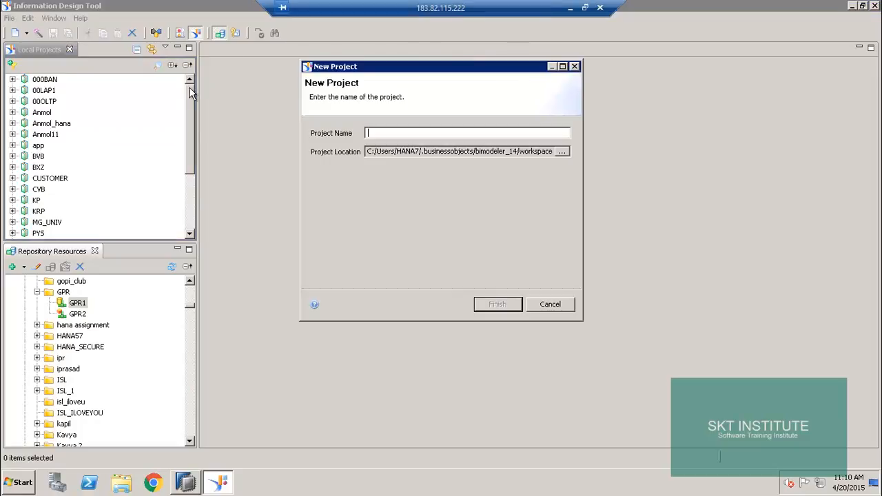
text(GPR)
key(Return)
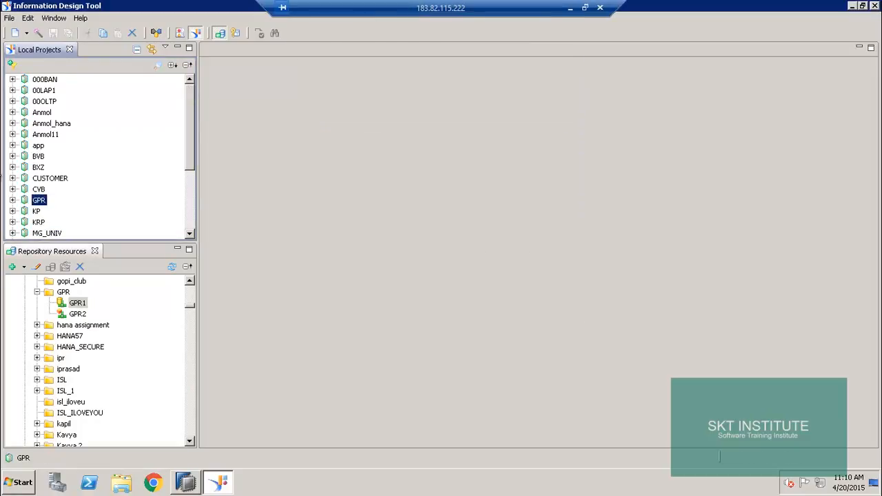
- Create a relational connection shortcut from repository connection GPR1 in the local project GPR
click(13, 200)
right_click(83, 306)
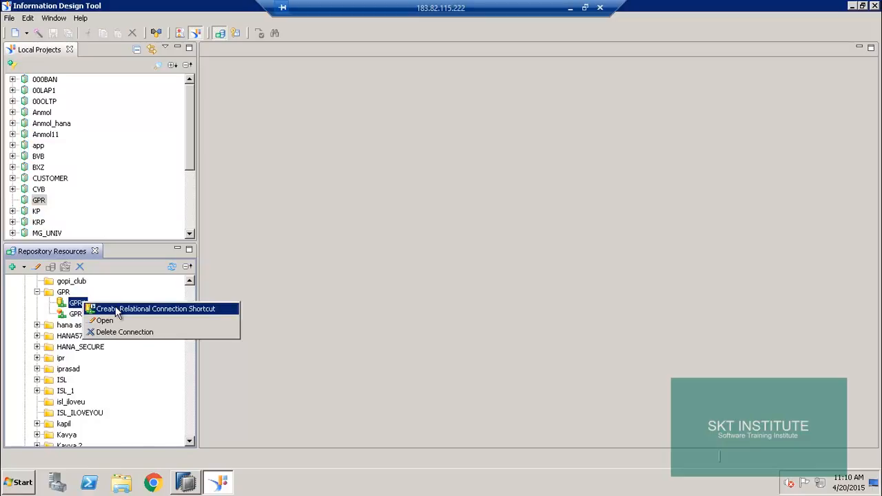
click(117, 312)
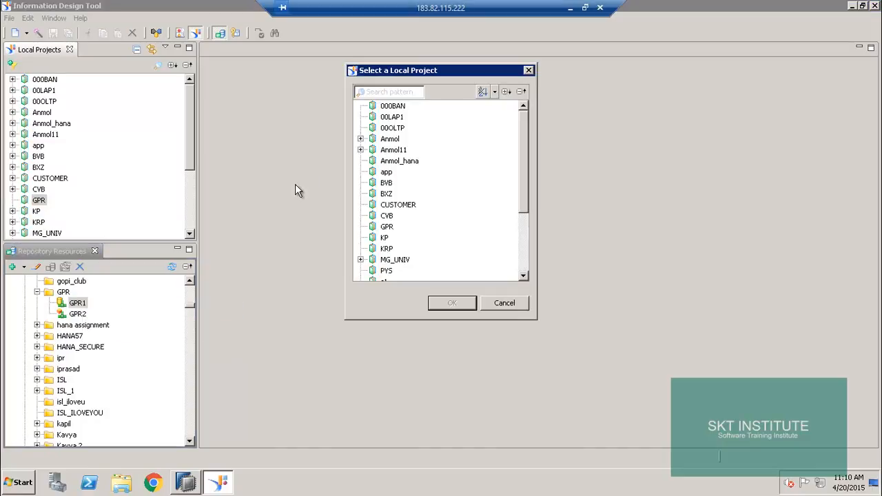
click(388, 228)
click(442, 302)
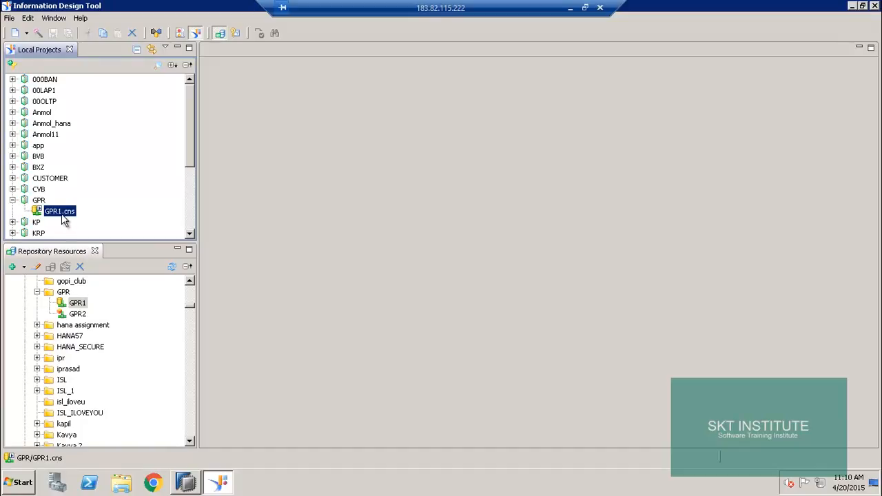
- Create a Single Source data foundation named GPR1 in the GPR project, based on the GPR1.cns connection
right_click(40, 201)
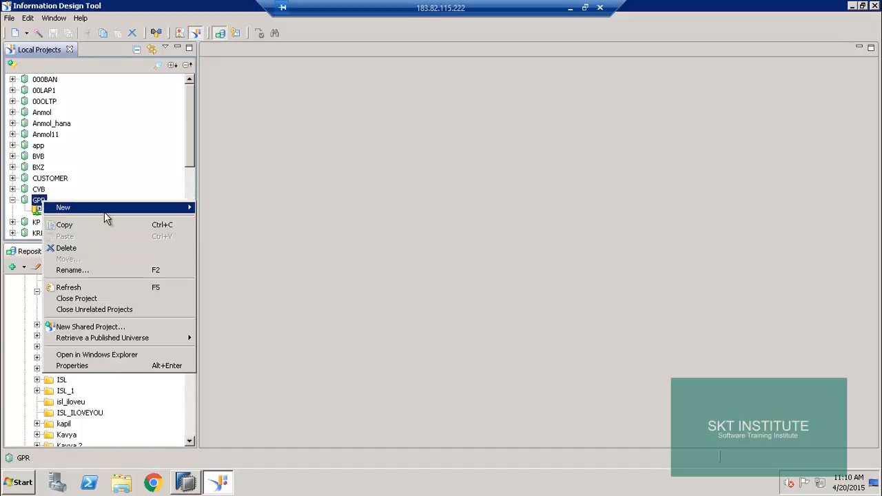
mouse_move(192, 209)
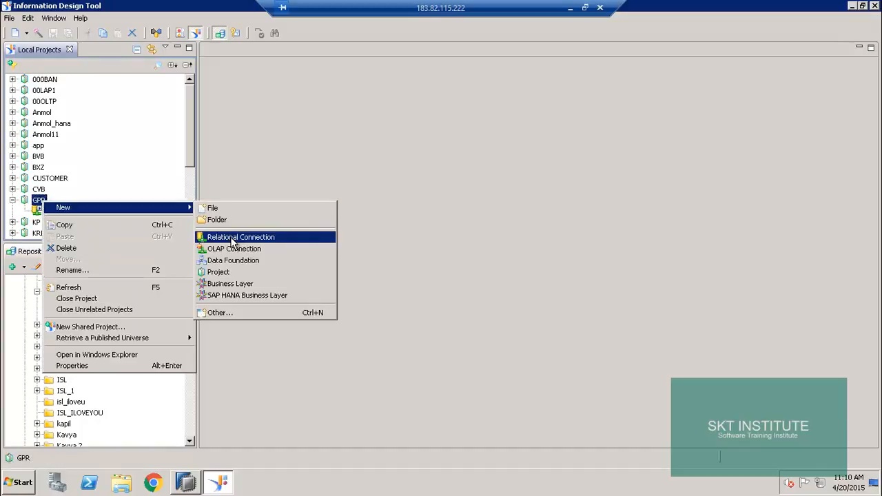
click(233, 262)
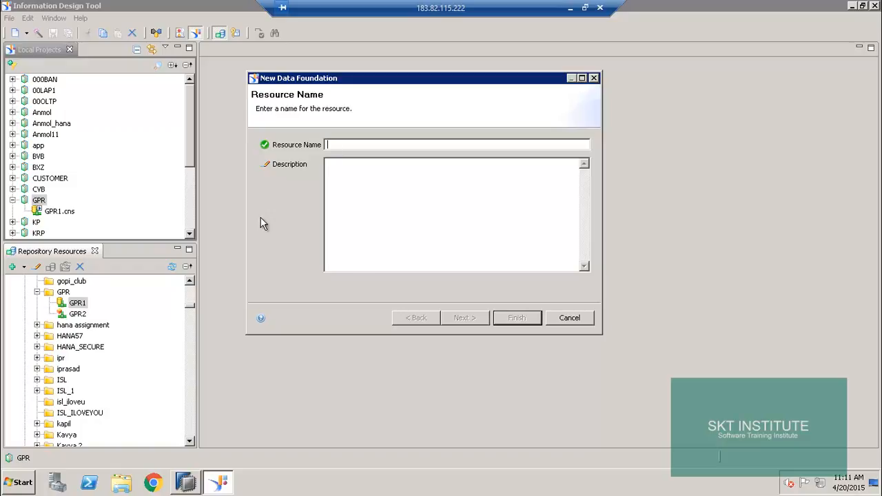
text(GPR1)
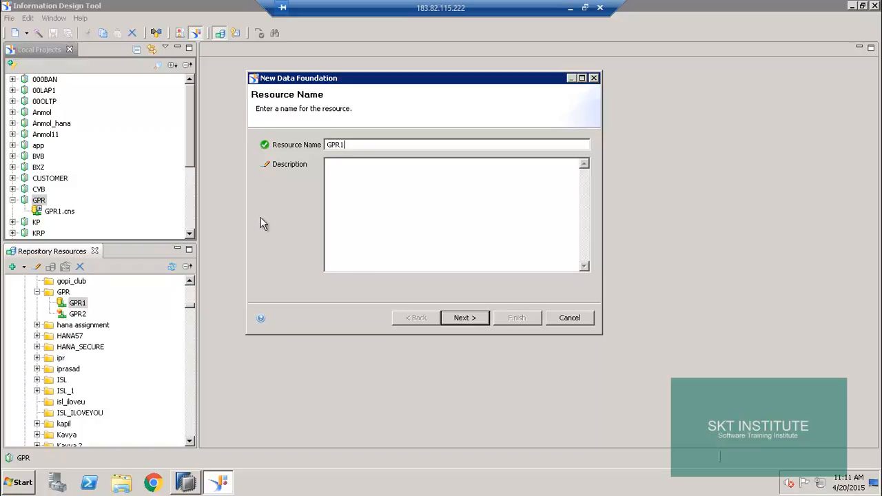
click(471, 321)
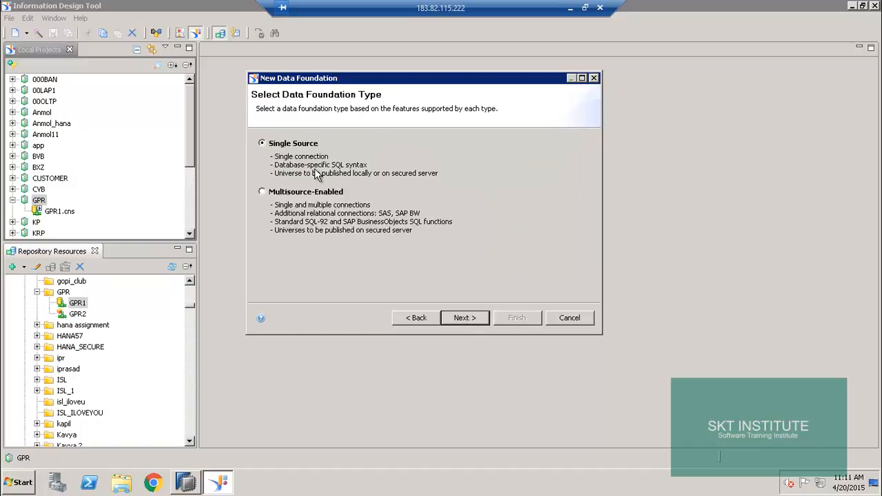
click(463, 322)
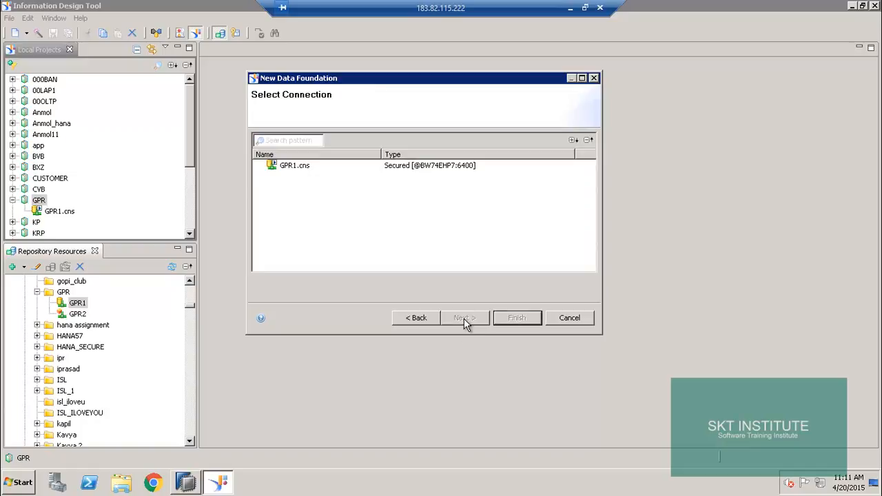
click(292, 174)
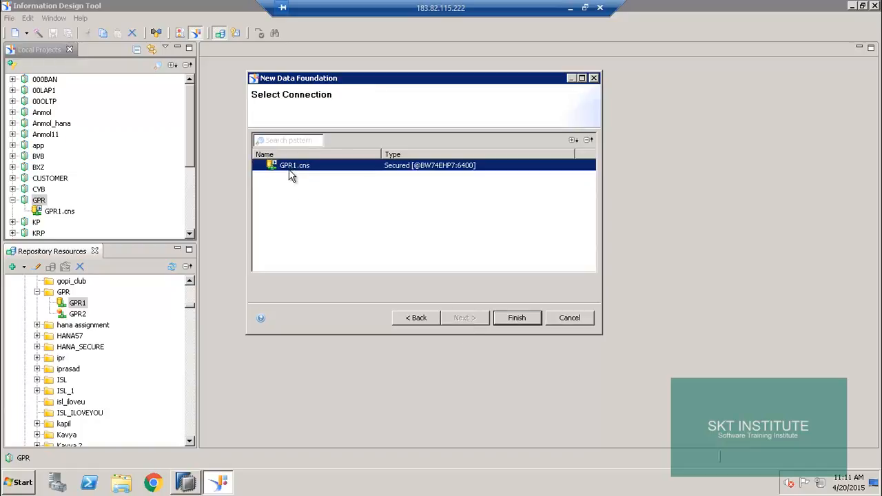
click(515, 321)
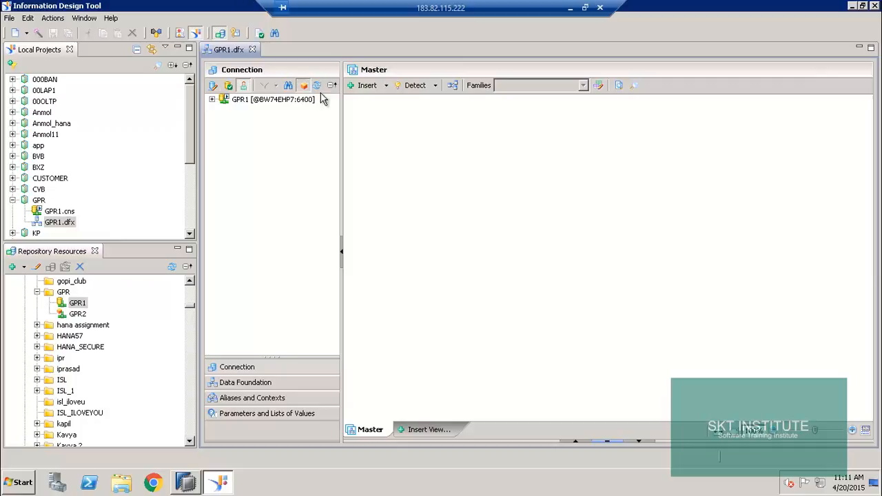
- Start inserting tables into the GPR1 data foundation and expand the GPR1 connection to show its schema groups
click(386, 84)
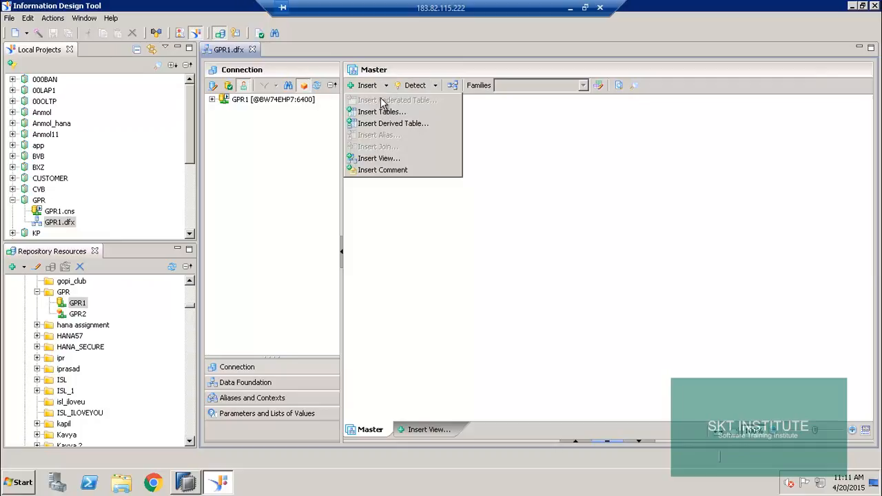
click(376, 114)
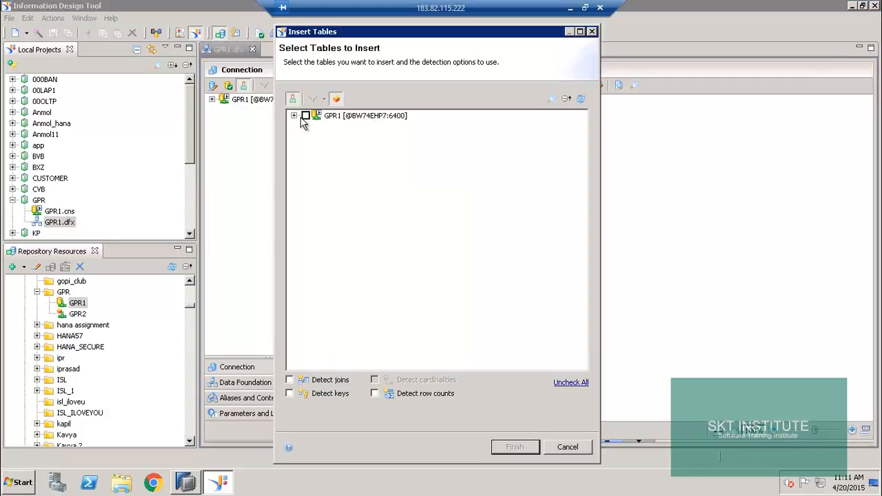
click(293, 116)
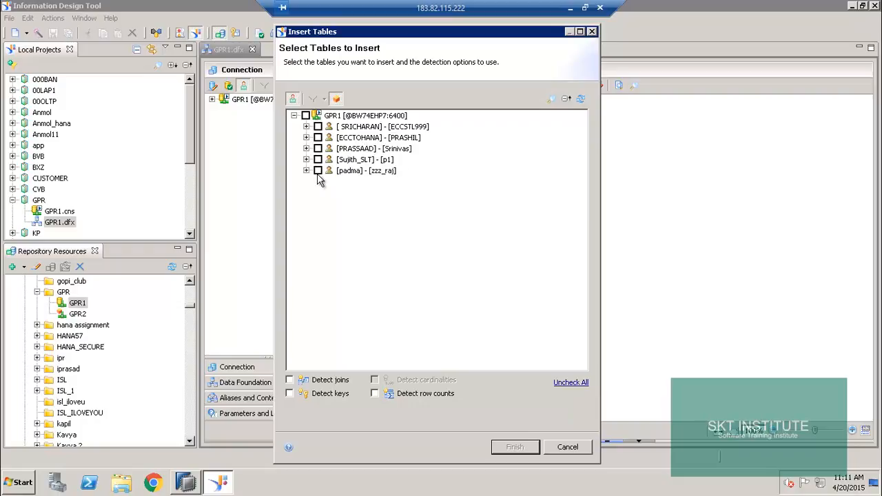
- Look through the first schema group, ending in ECCSTL999, for the GPR schema and collapse the group again
click(306, 137)
scroll(313, 151, down, 10)
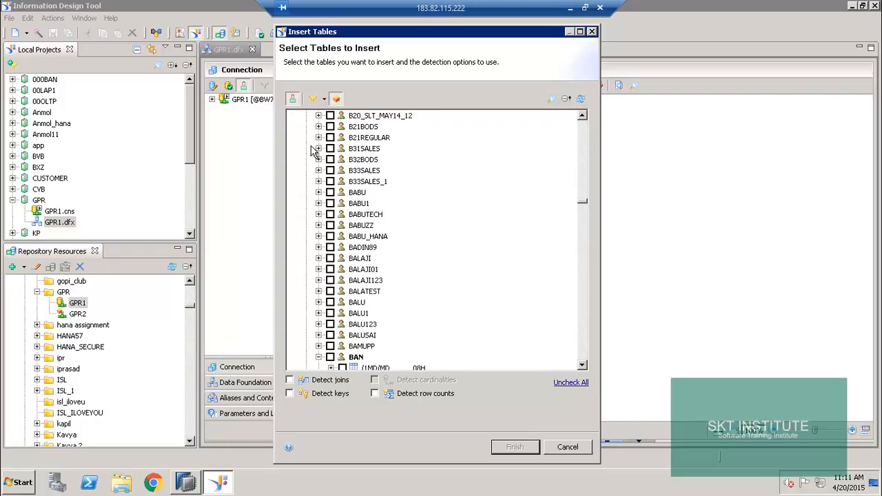
click(319, 357)
click(367, 206)
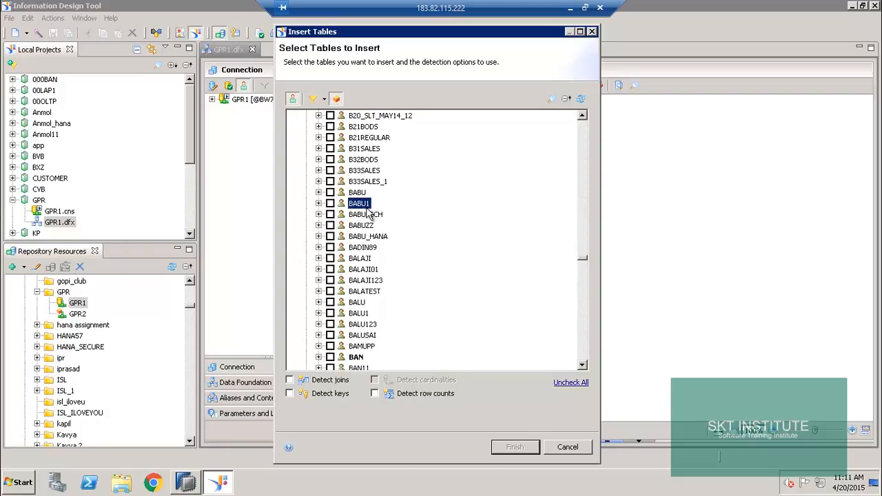
key(Home)
click(373, 162)
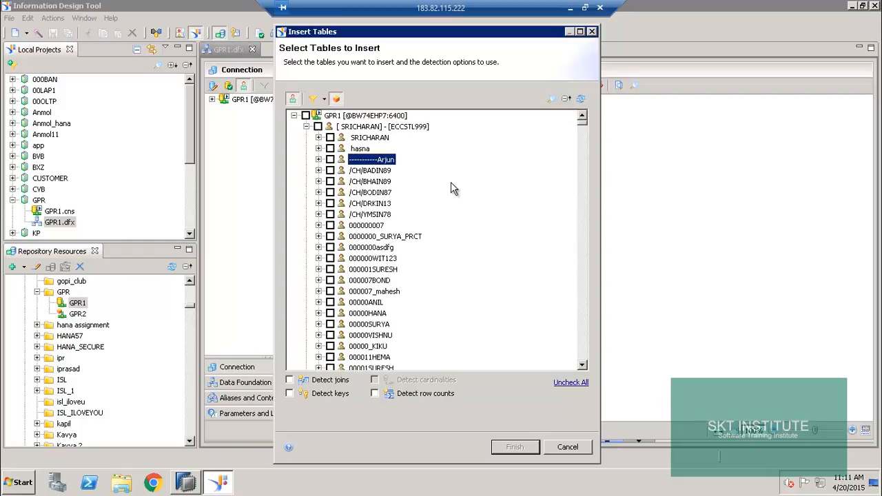
click(372, 280)
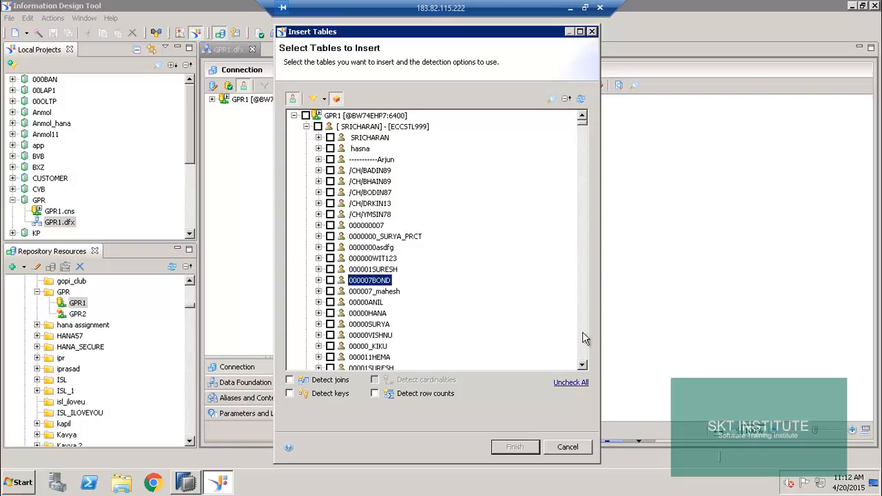
drag(583, 127, 592, 166)
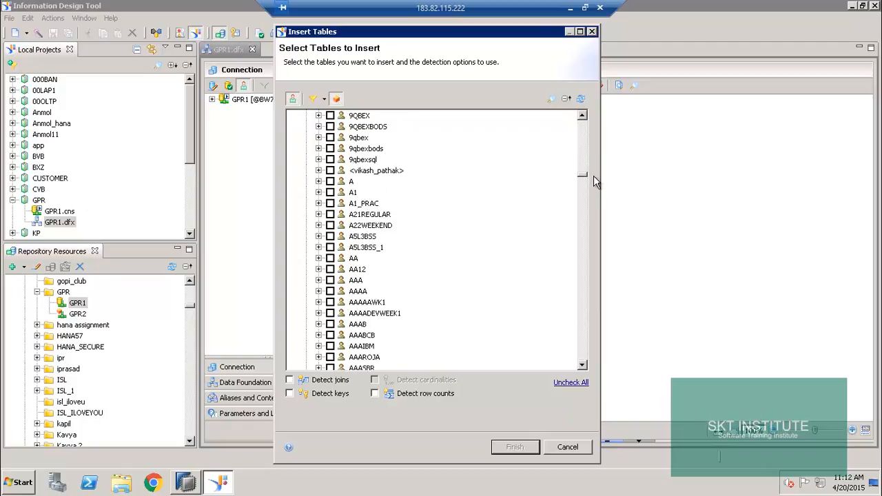
drag(594, 207, 583, 364)
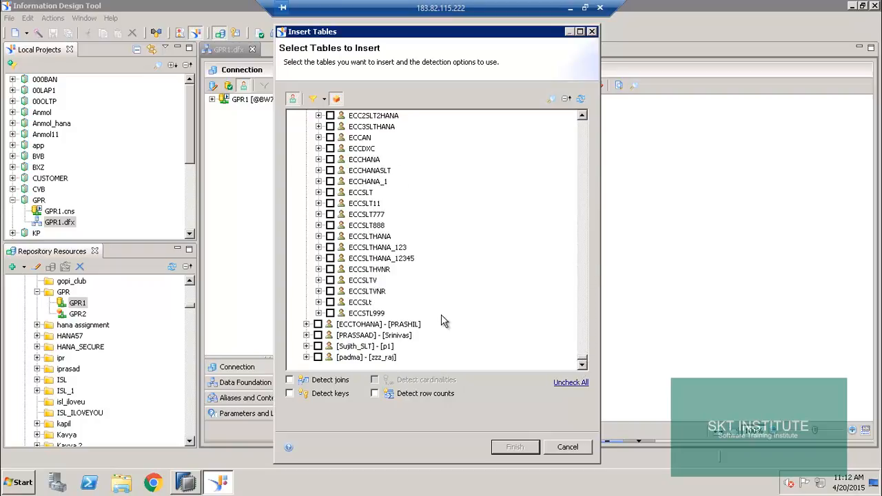
drag(590, 364, 629, 118)
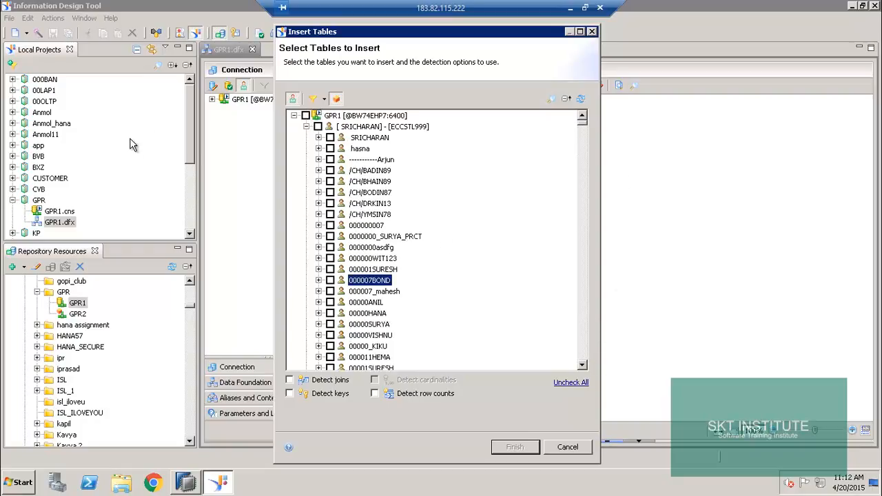
click(306, 127)
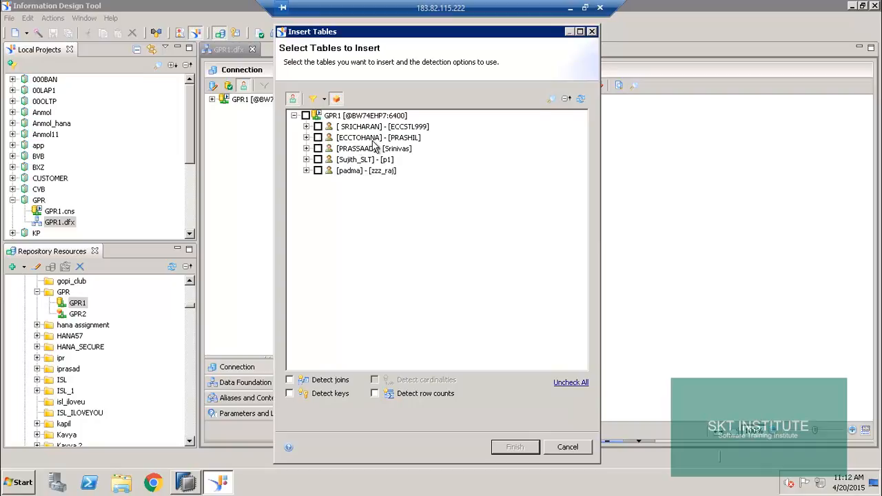
- Expand the schema group starting with ECCTOHANA and list the tables of its GPR schema
click(306, 138)
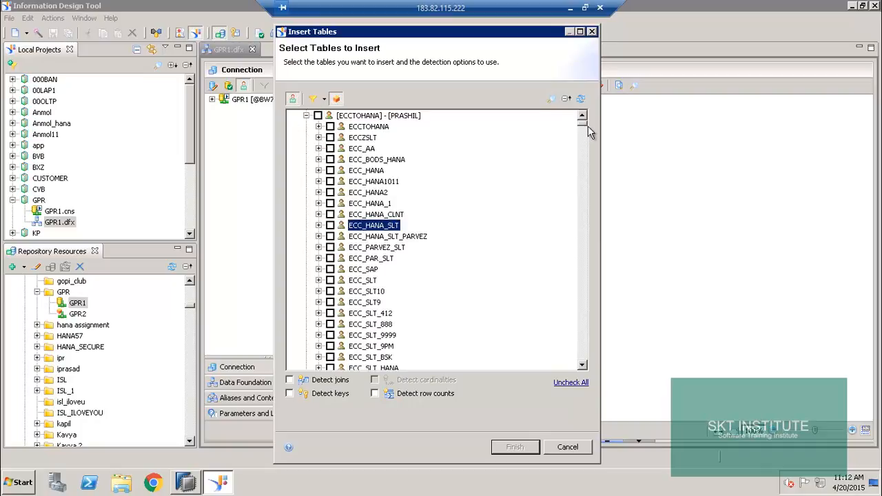
drag(584, 127, 581, 157)
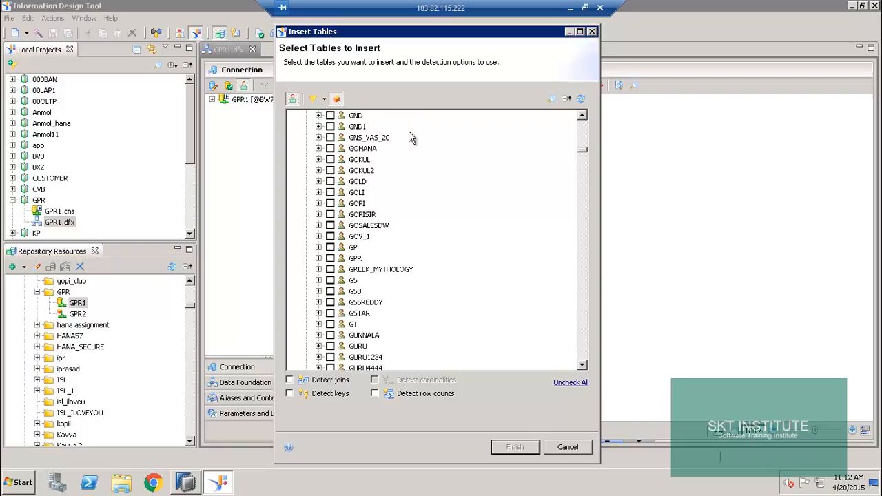
click(355, 258)
click(318, 259)
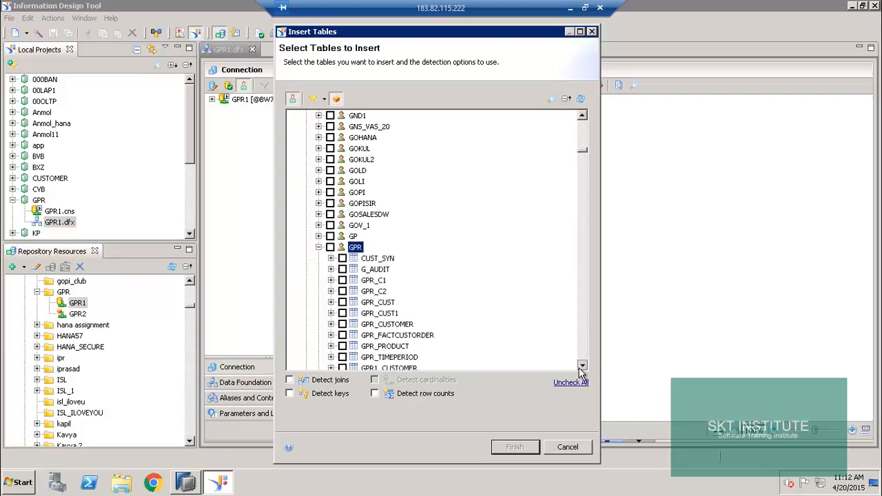
scroll(581, 366, down, 4)
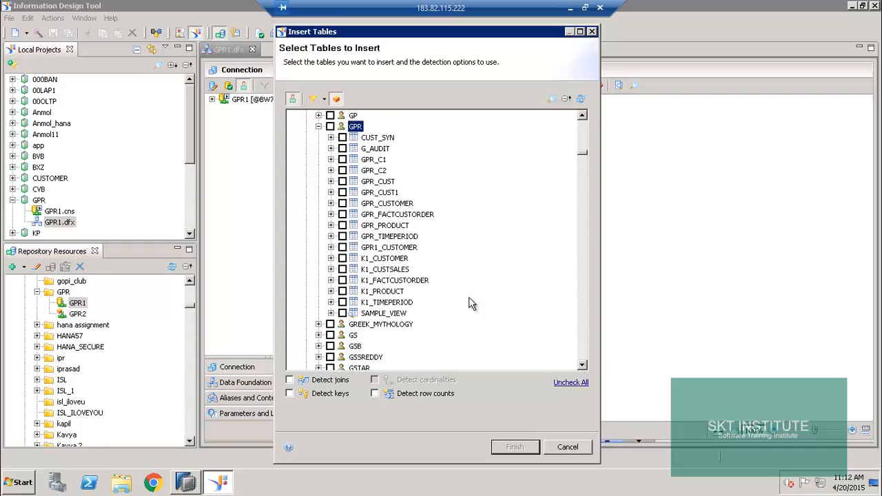
- Insert the tables GPR_CUSTOMER, GPR_FACTCUSTORDER, GPR_PRODUCT and GPR_TIMEPERIOD from the GPR schema into the data foundation
click(344, 237)
click(342, 226)
click(342, 215)
click(343, 204)
click(514, 446)
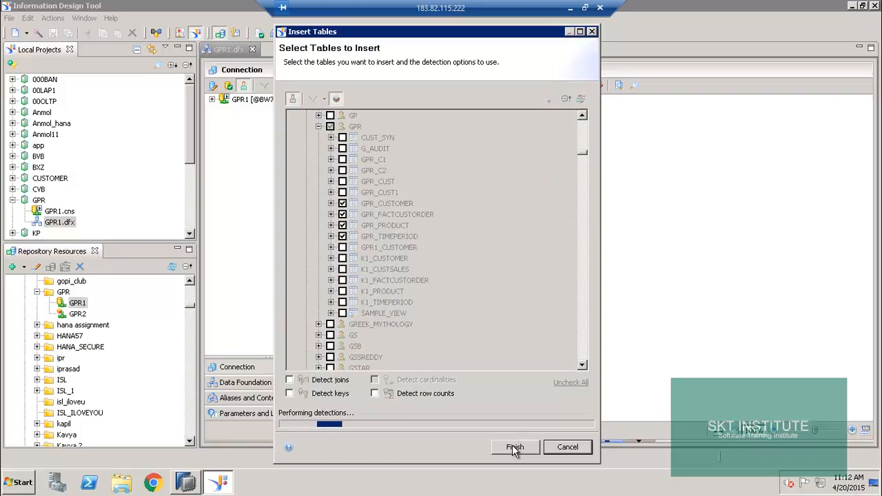
click(651, 327)
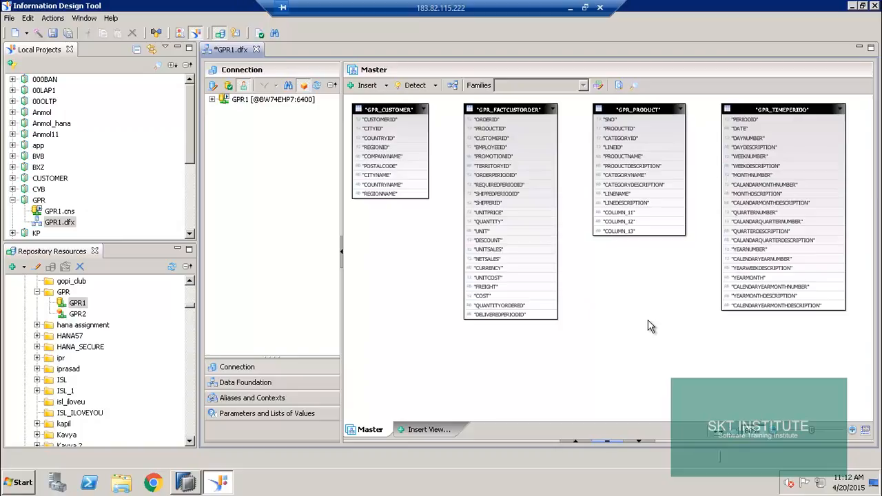
- Detect joins between the inserted tables using the Column Names method and accept them
click(436, 87)
click(423, 115)
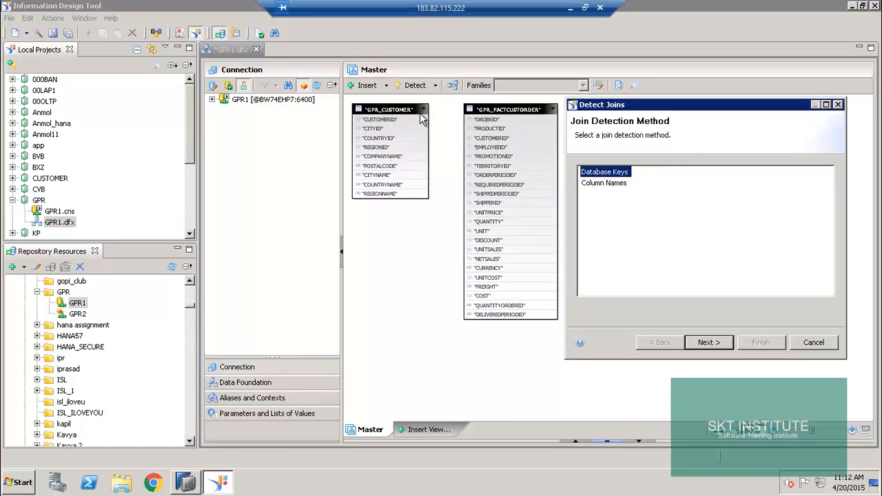
click(604, 183)
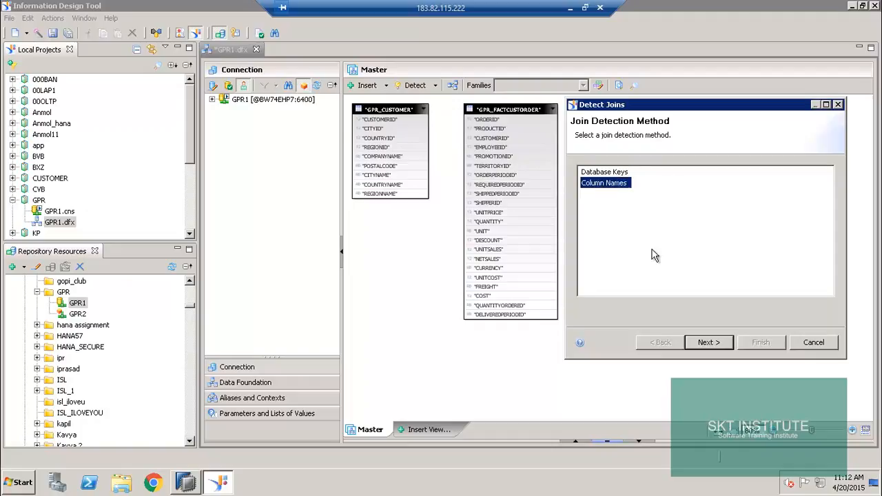
click(713, 347)
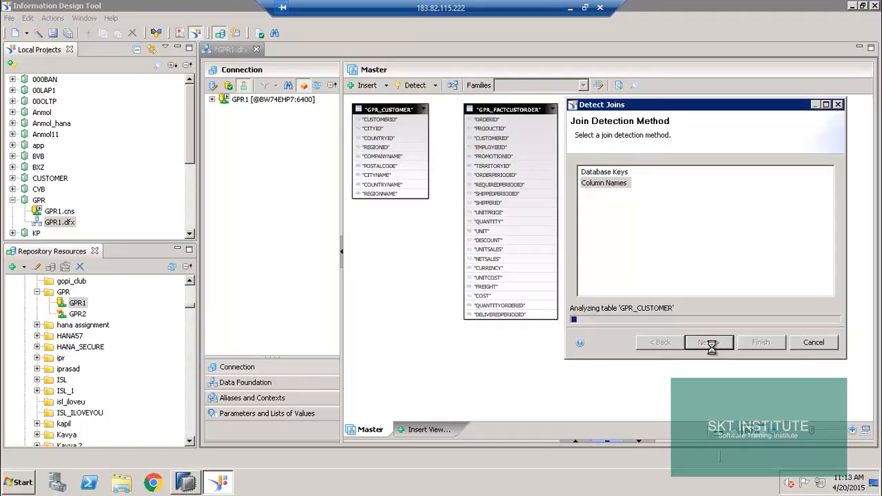
click(759, 344)
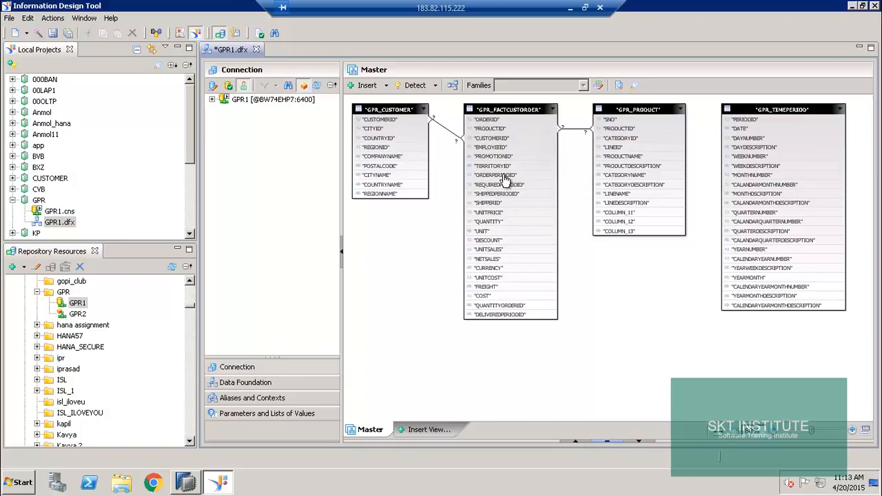
- Insert an equality join between ORDERPERIODID in GPR_FACTCUSTORDER and PERIODID in GPR_TIMEPERIOD
mouse_move(502, 173)
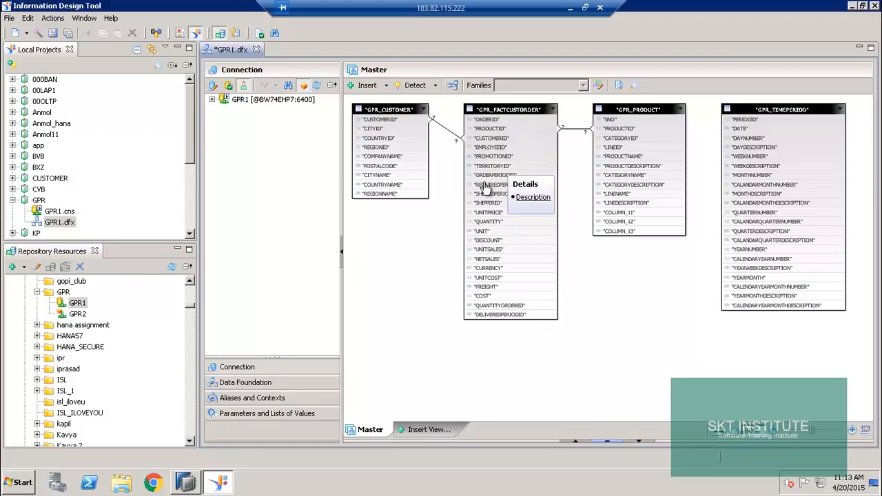
click(381, 85)
click(378, 147)
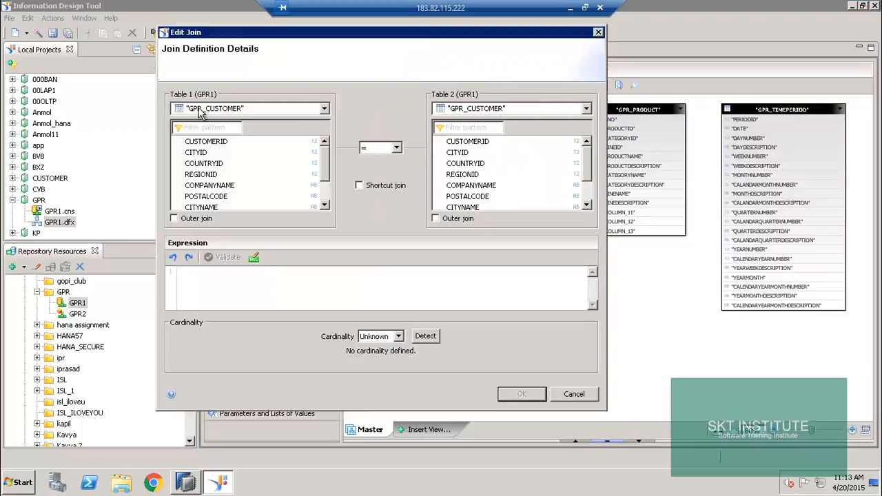
click(201, 111)
click(218, 134)
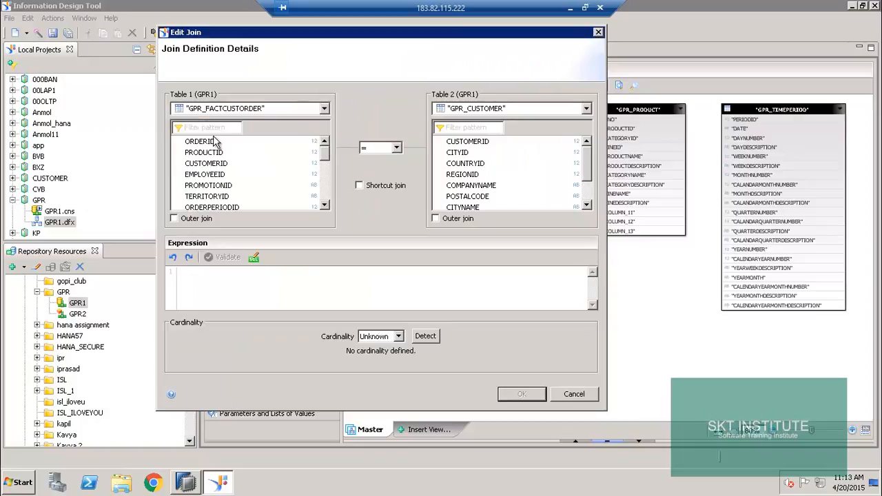
click(478, 111)
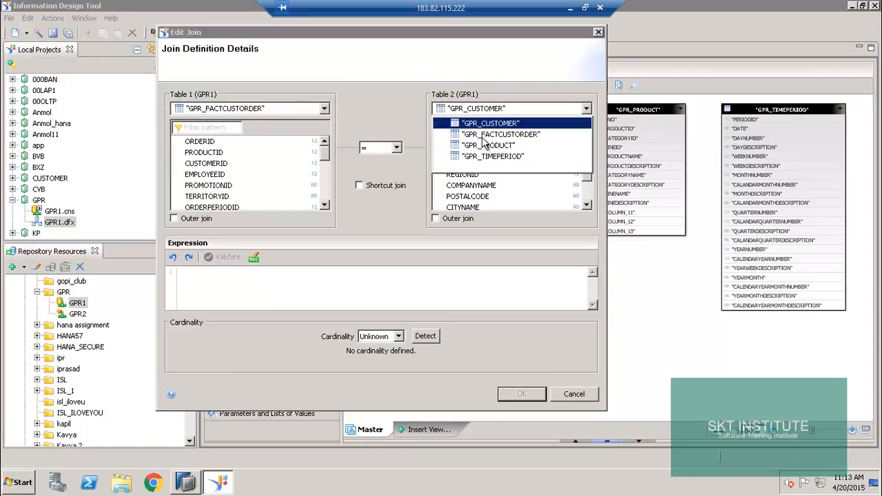
click(480, 157)
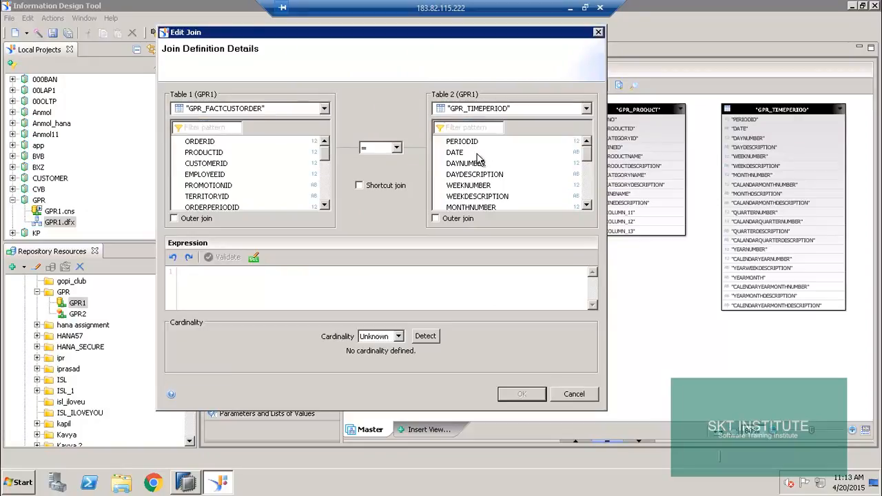
click(213, 207)
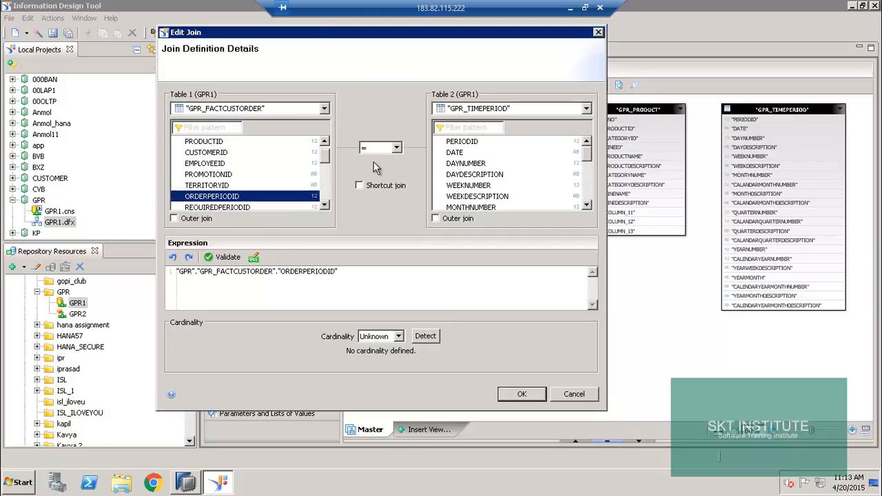
click(468, 143)
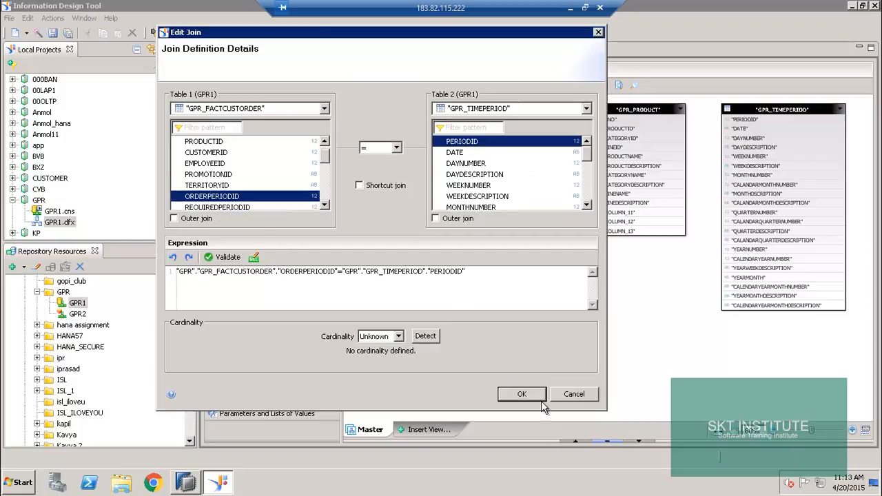
click(522, 395)
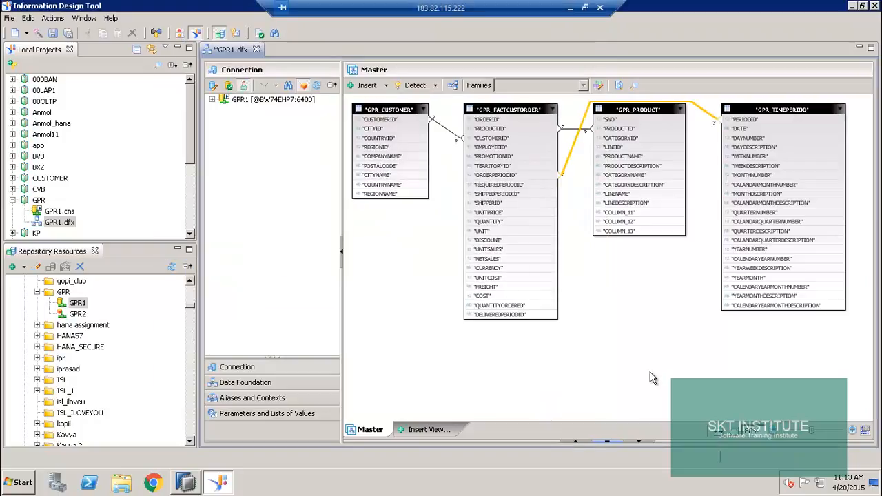
- Detect the cardinalities of all three joins in the data foundation and apply them
click(437, 88)
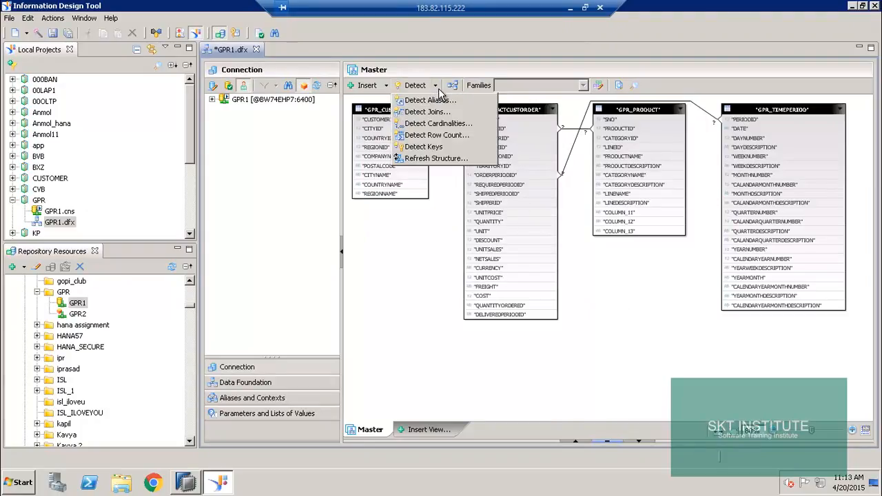
click(424, 125)
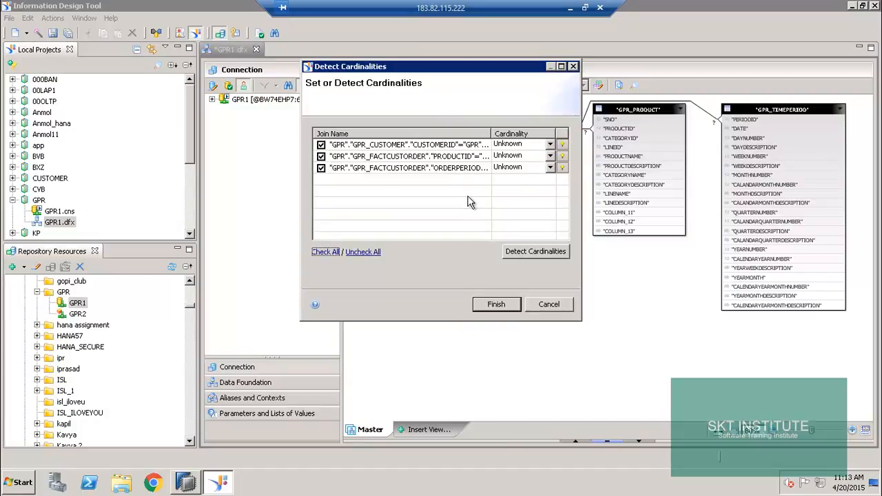
click(535, 252)
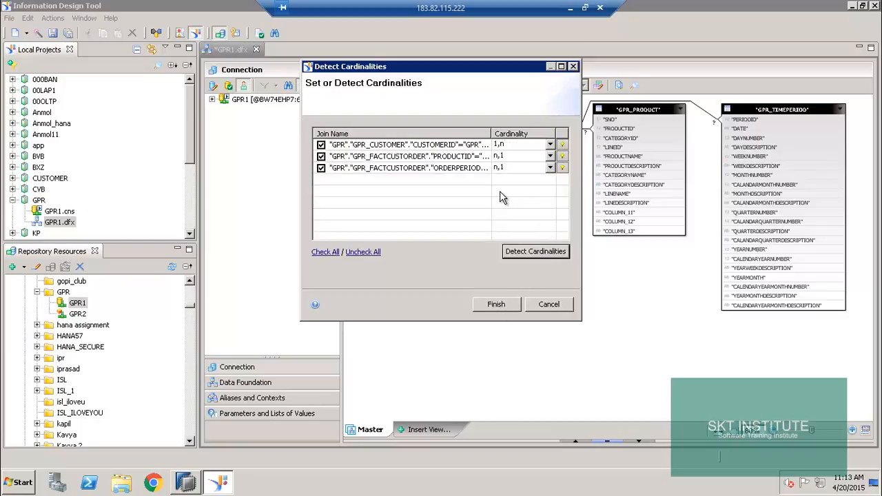
click(493, 307)
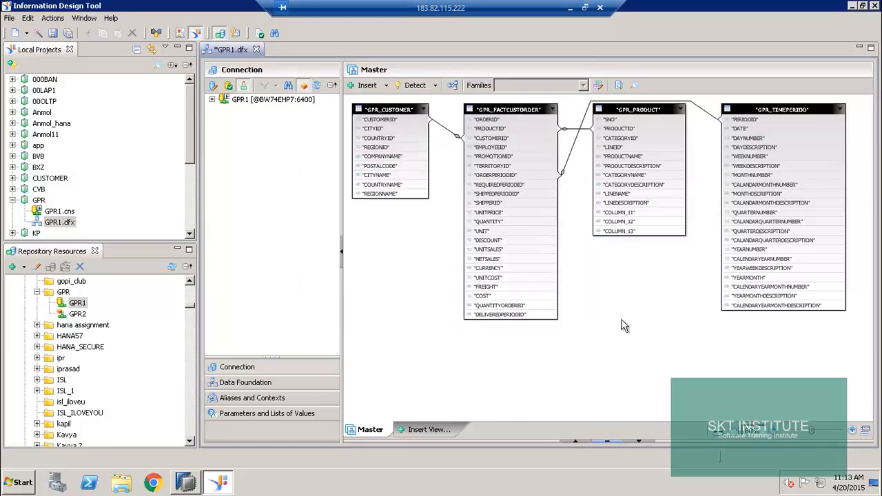
- Maximize the GPR1 data foundation editor
mouse_move(492, 268)
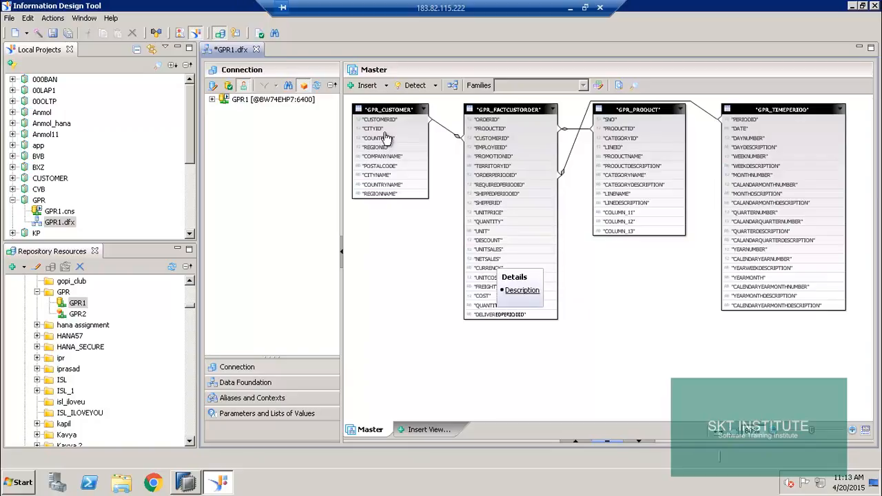
click(871, 48)
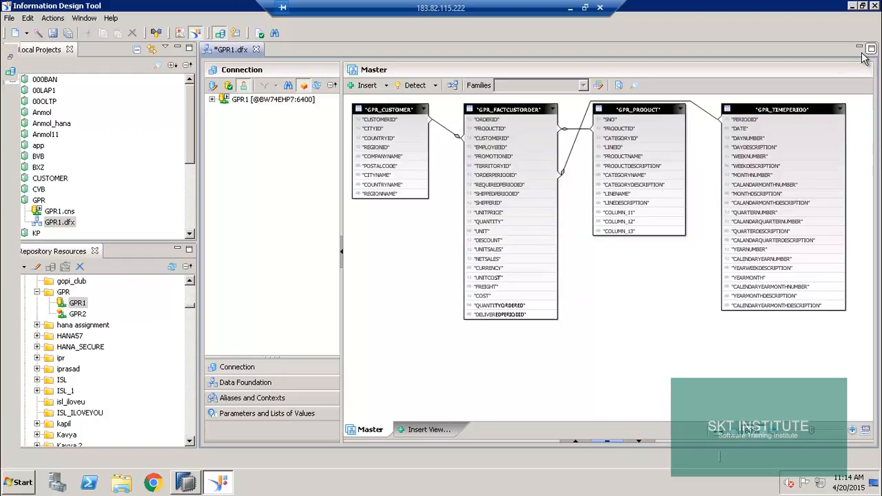
- Set CUSTOMERID as the primary key of the GPR_CUSTOMER table
click(873, 49)
click(871, 49)
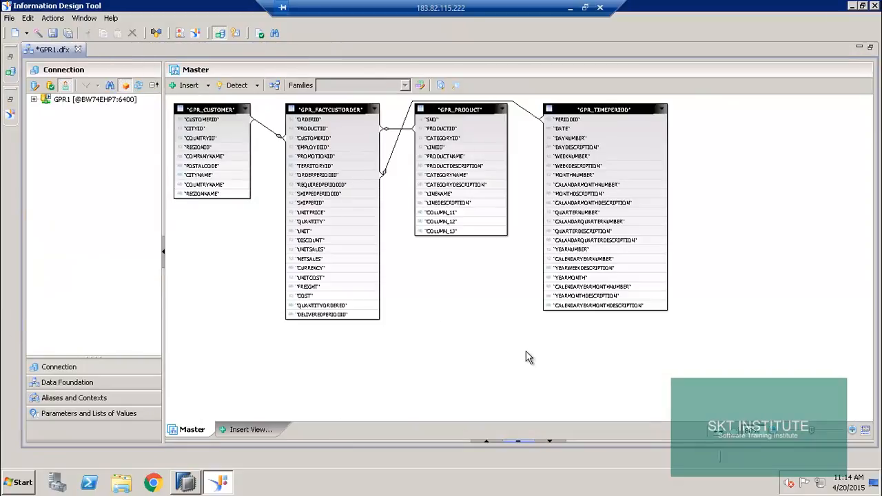
click(853, 430)
click(853, 432)
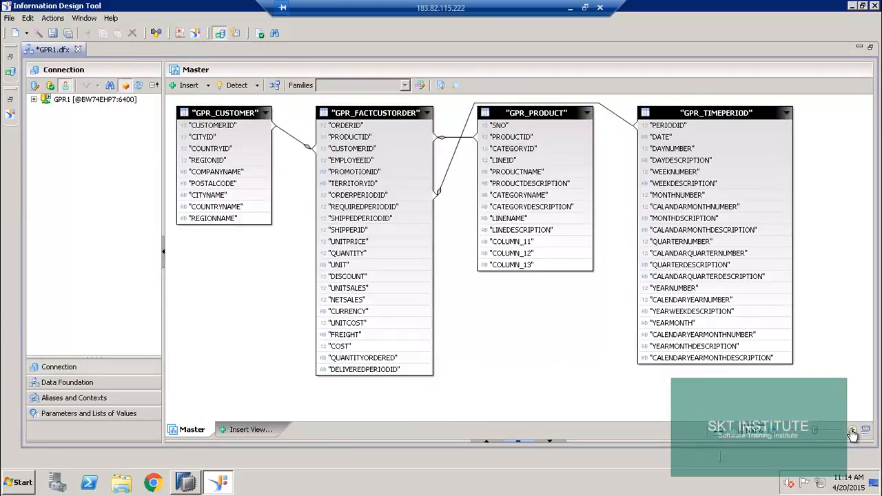
click(853, 432)
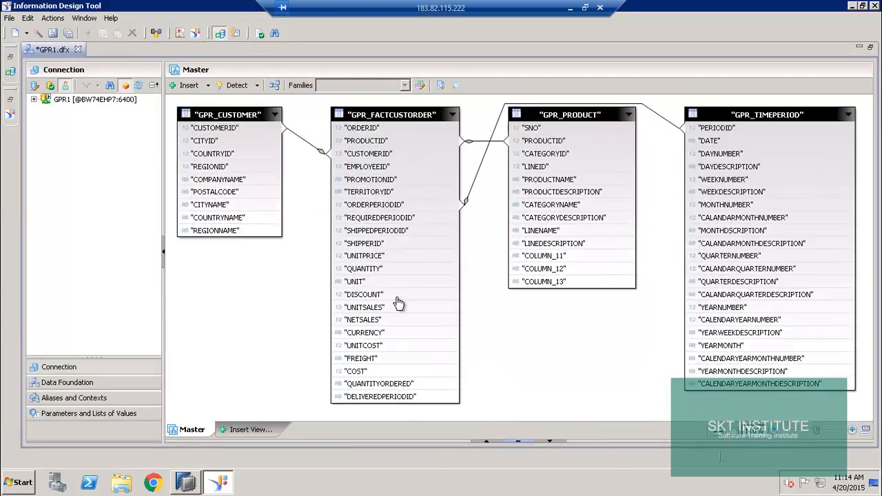
right_click(229, 133)
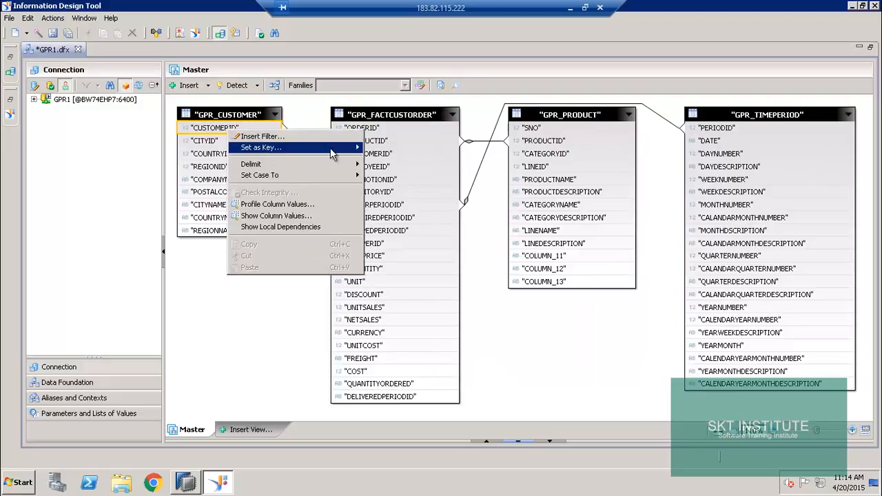
mouse_move(329, 148)
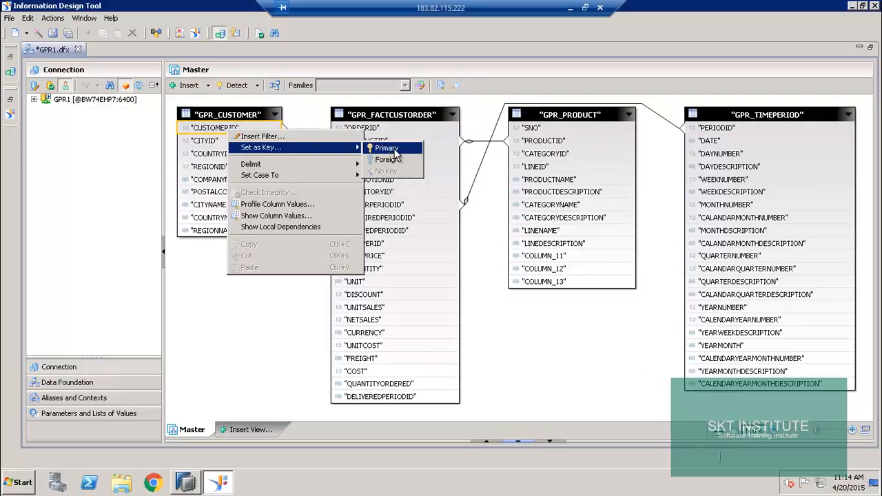
click(394, 150)
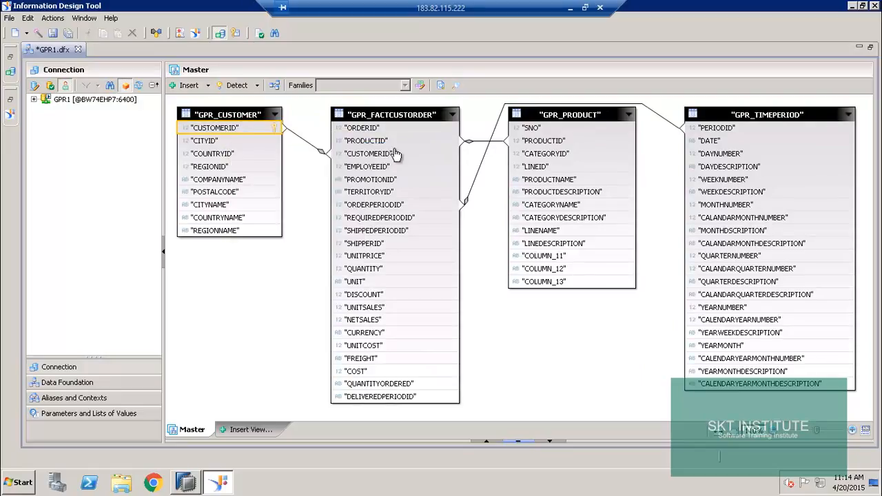
- Set PRODUCTID in GPR_PRODUCT and PERIODID in GPR_TIMEPERIOD as primary keys
right_click(544, 142)
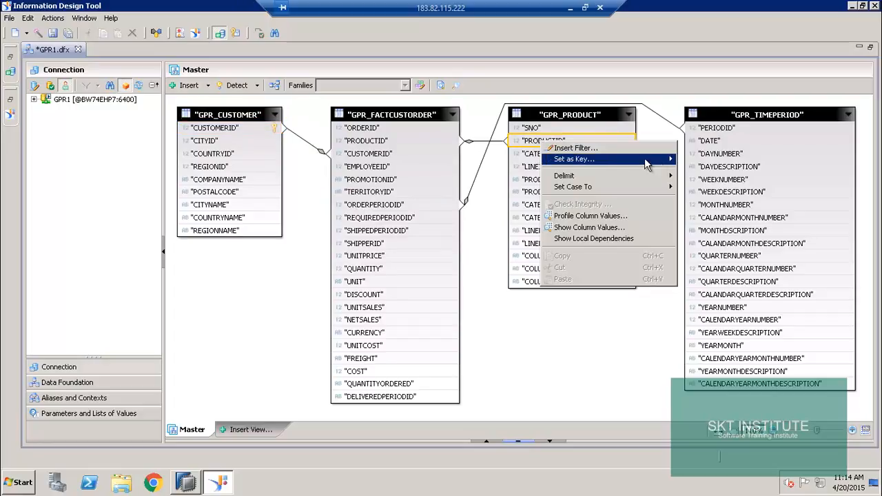
mouse_move(630, 161)
click(692, 160)
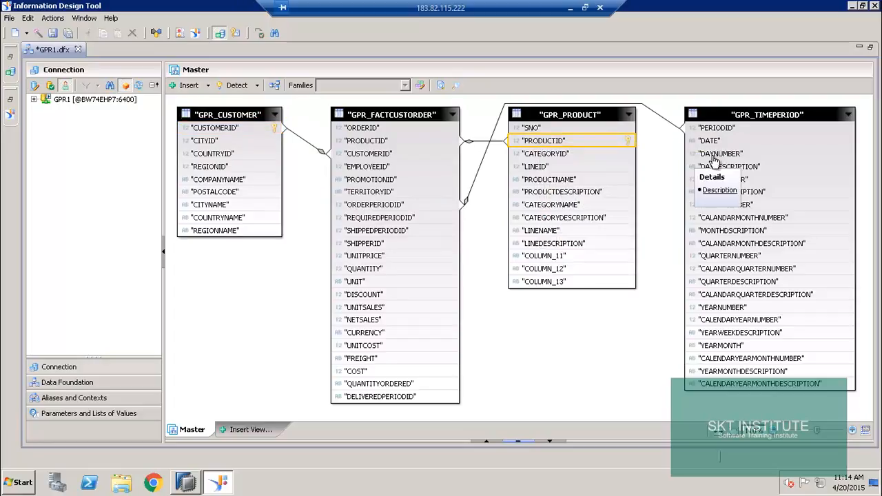
right_click(732, 129)
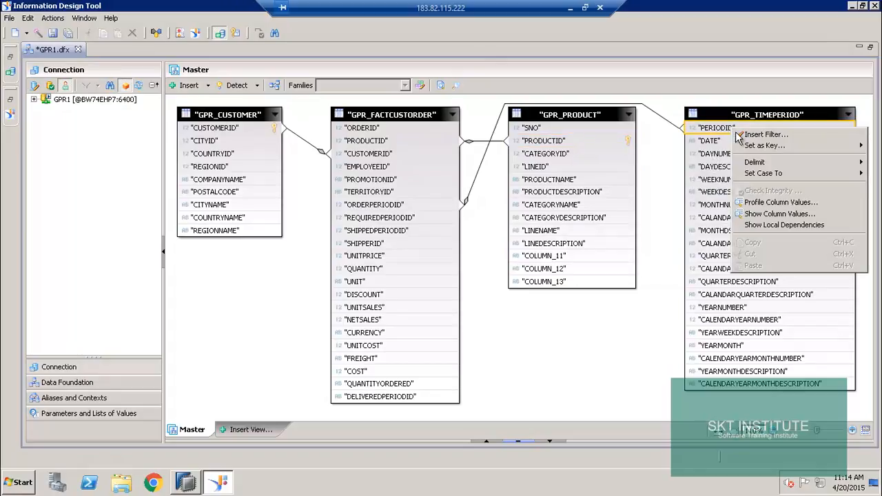
mouse_move(765, 146)
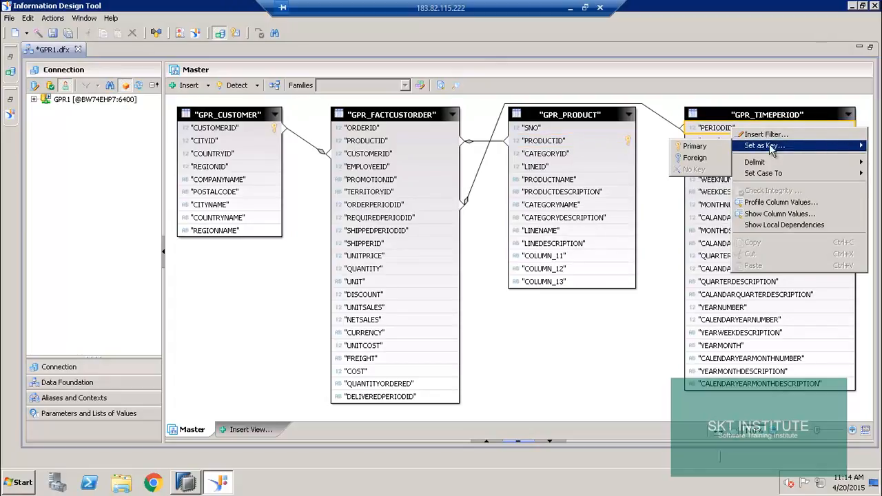
click(710, 148)
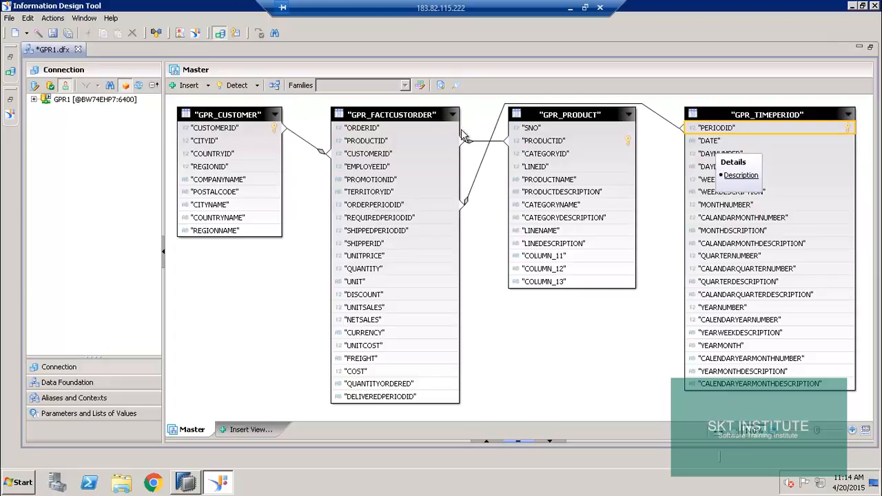
- Set ORDERID as the primary key of the GPR_FACTCUSTORDER table
right_click(370, 130)
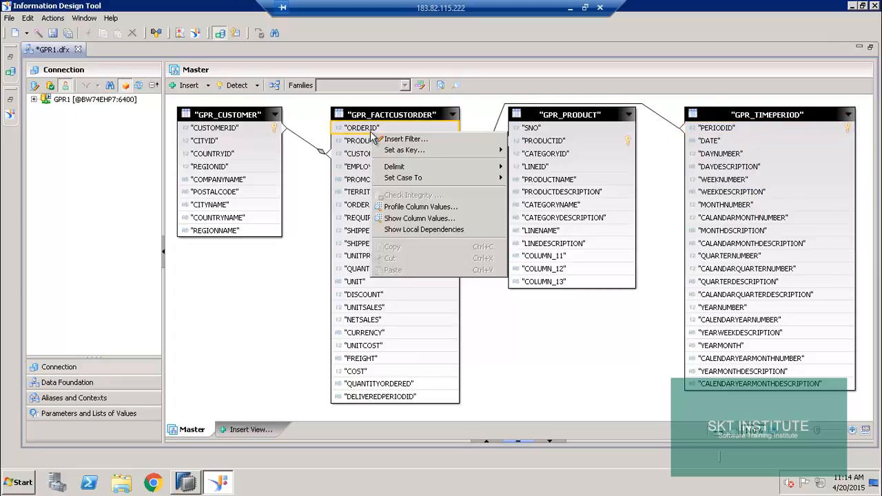
mouse_move(403, 151)
click(536, 152)
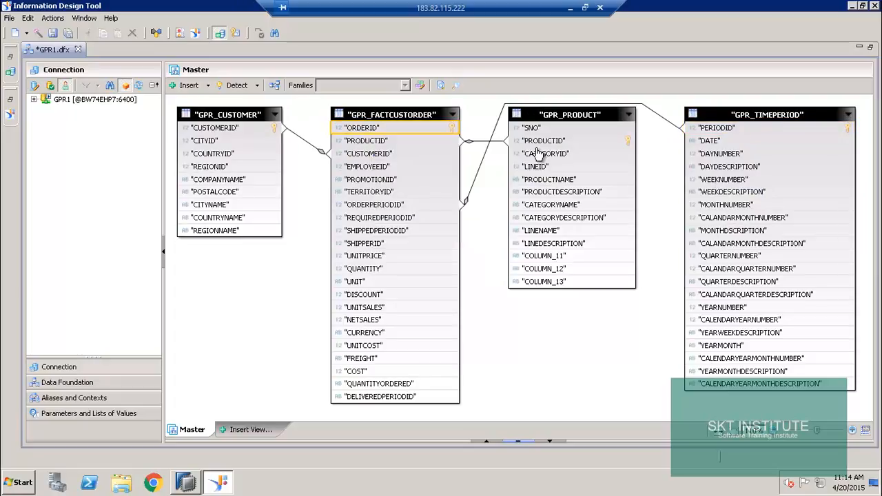
- Set PRODUCTID and CUSTOMERID in the GPR_FACTCUSTORDER table as foreign keys
right_click(373, 144)
mouse_move(407, 159)
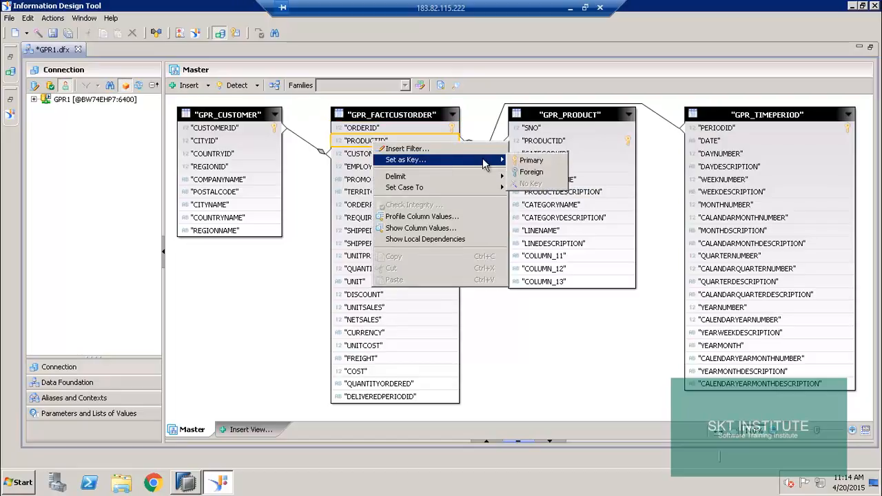
click(544, 173)
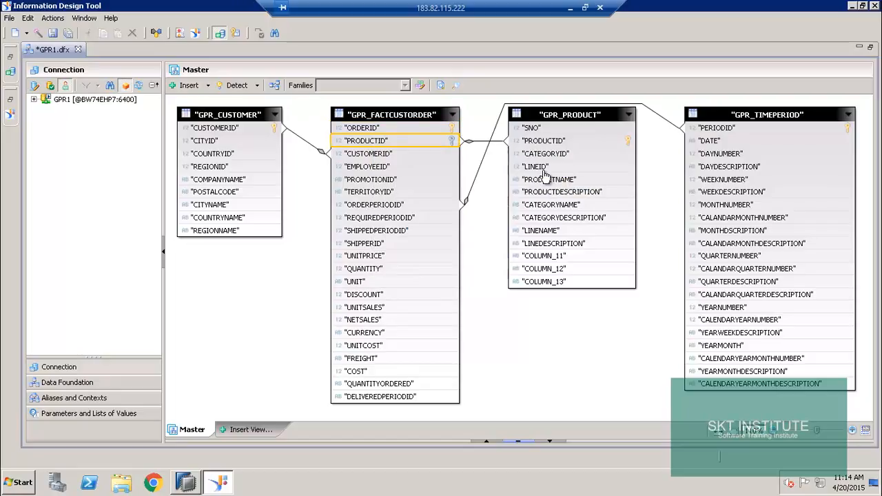
right_click(372, 157)
mouse_move(491, 176)
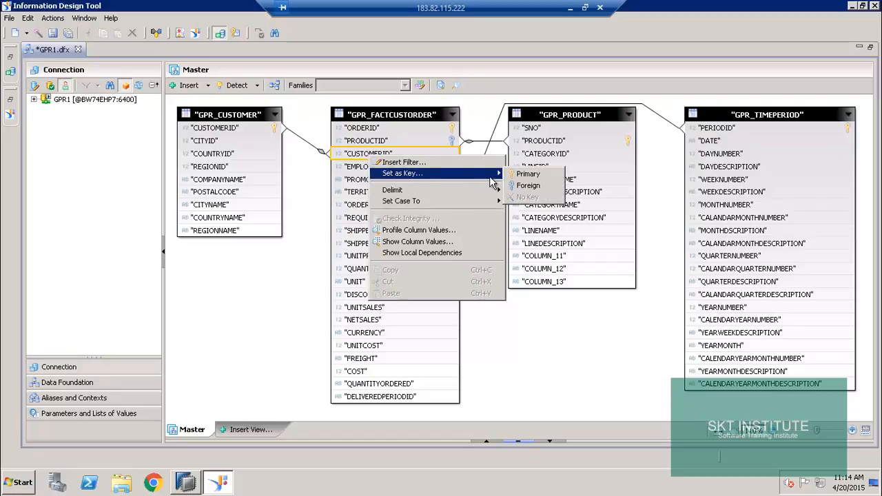
click(528, 187)
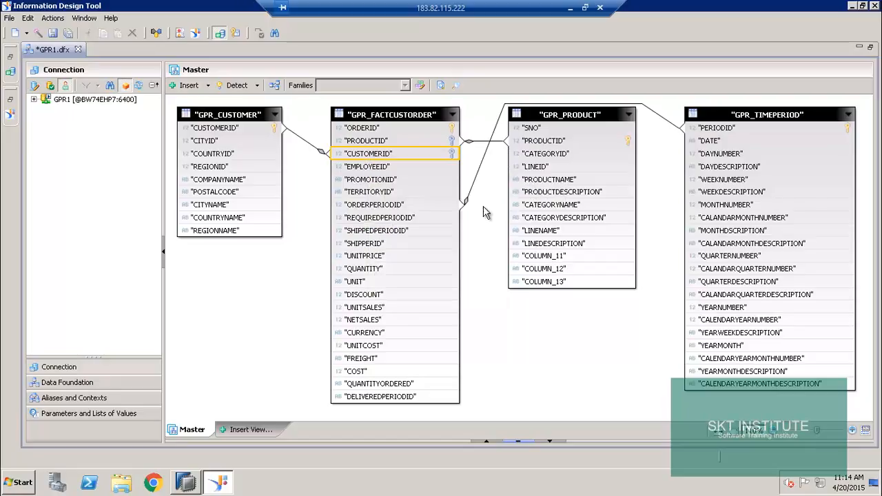
- Set ORDERPERIODID in GPR_FACTCUSTORDER as a foreign key and save the data foundation
right_click(381, 206)
mouse_move(496, 220)
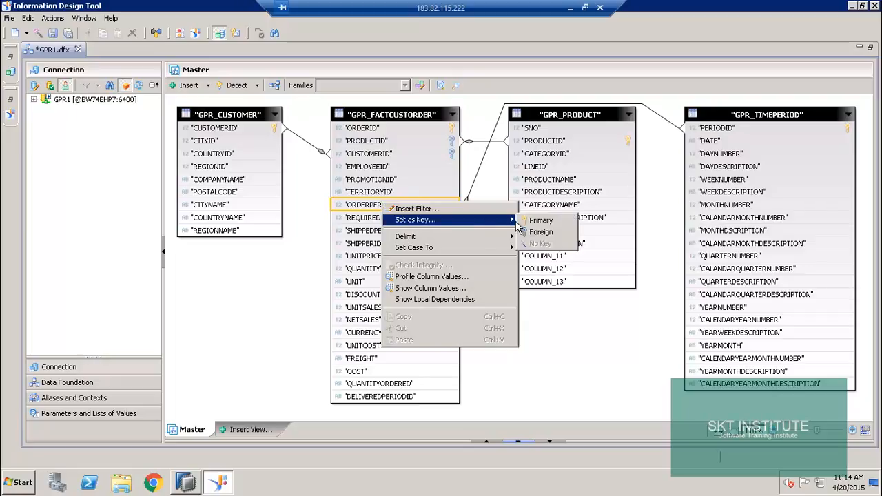
click(541, 235)
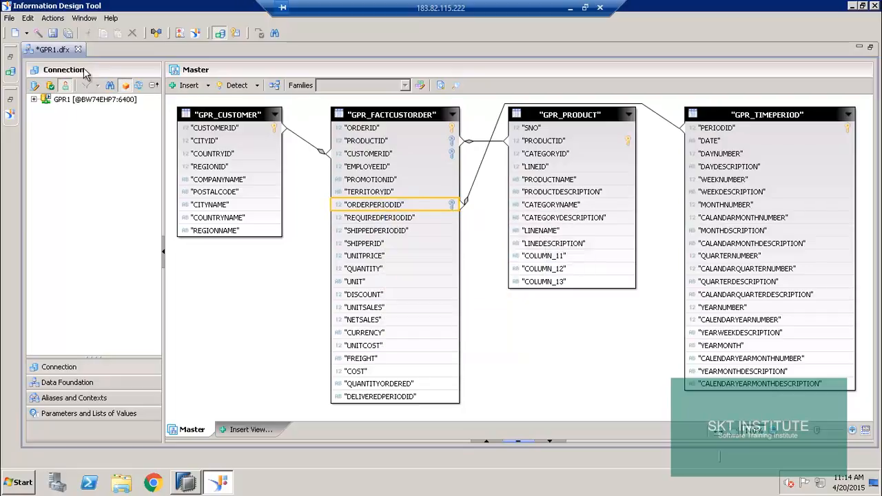
click(67, 33)
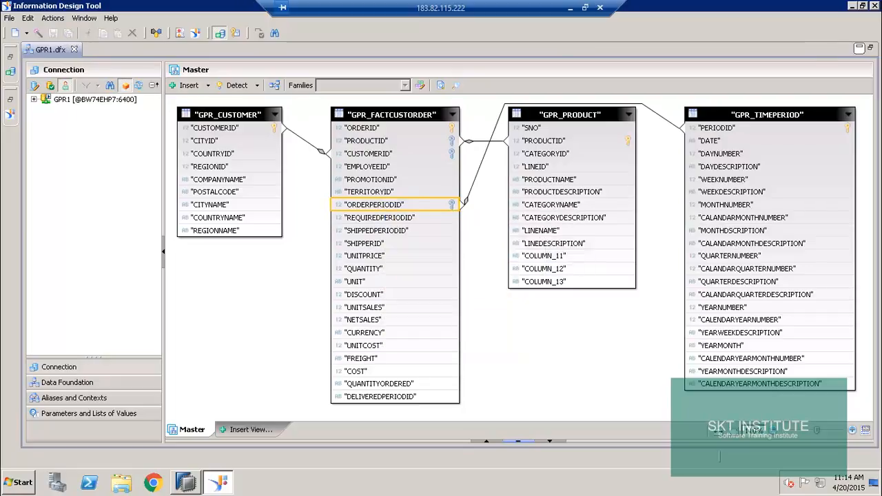
- Create a business layer named GPR1 in the GPR project from the relational data foundation GPR1.dfx, keeping automatic creation of classes and objects
click(871, 48)
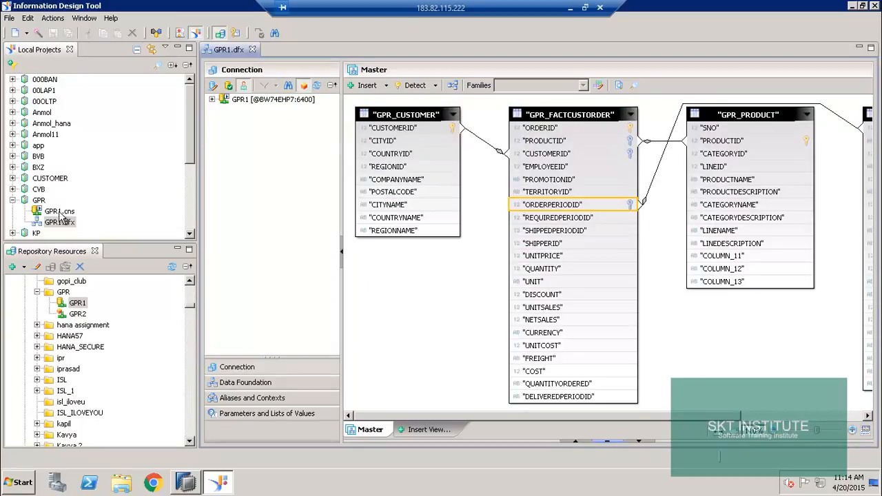
right_click(38, 201)
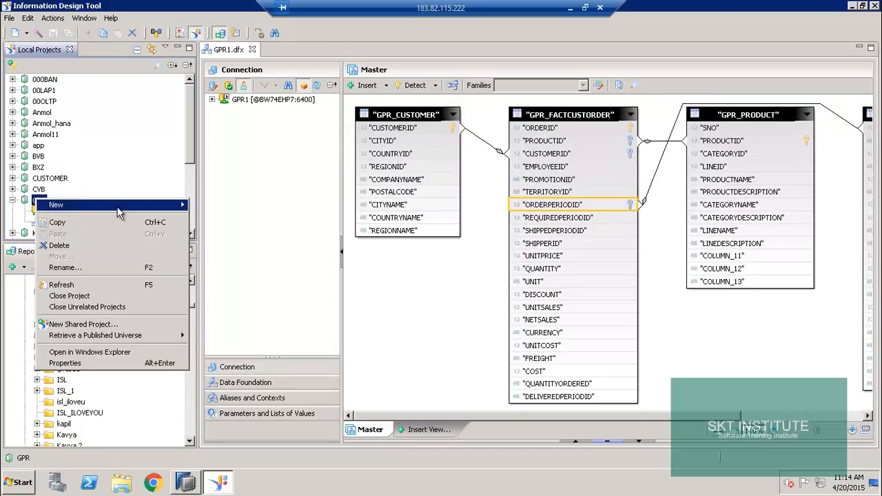
mouse_move(165, 207)
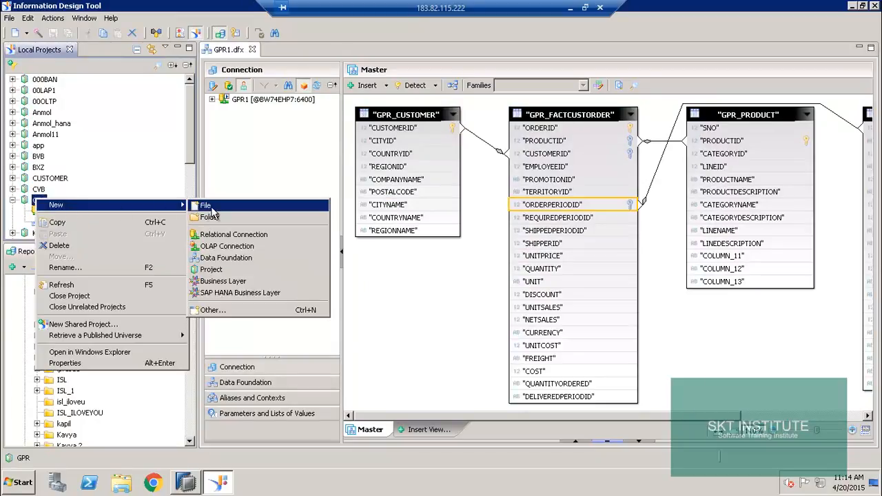
click(233, 281)
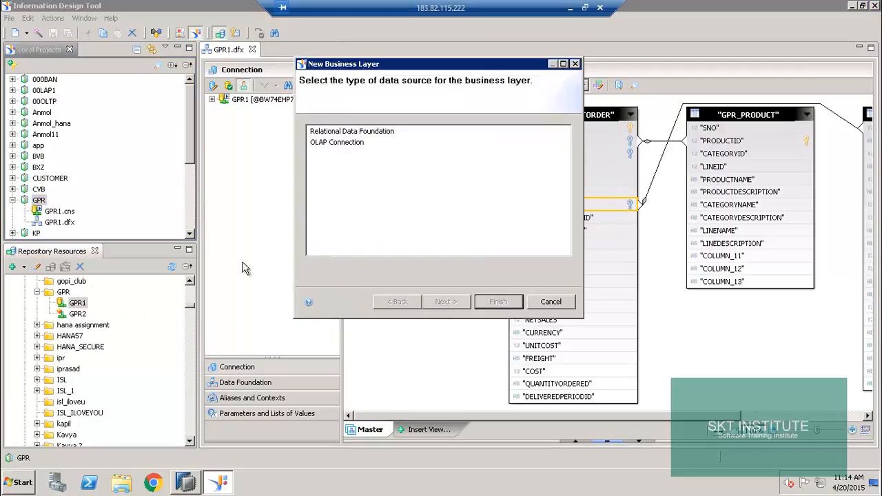
click(346, 133)
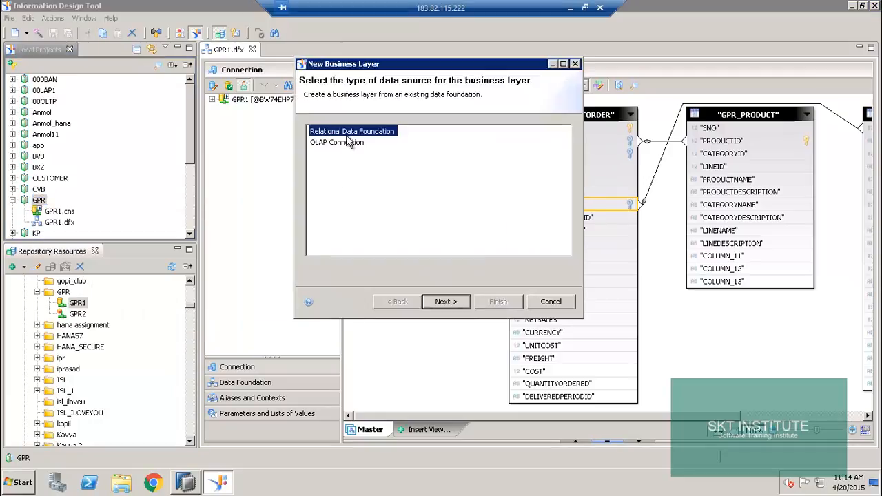
click(444, 302)
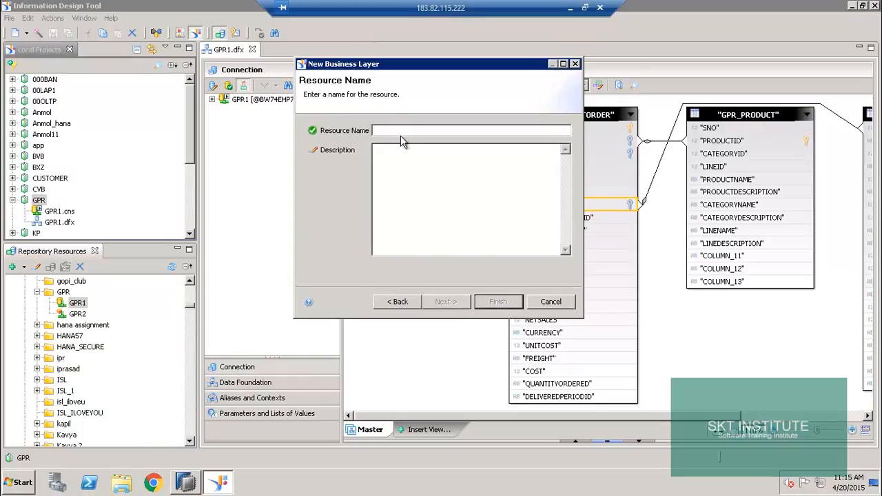
text(GPR1)
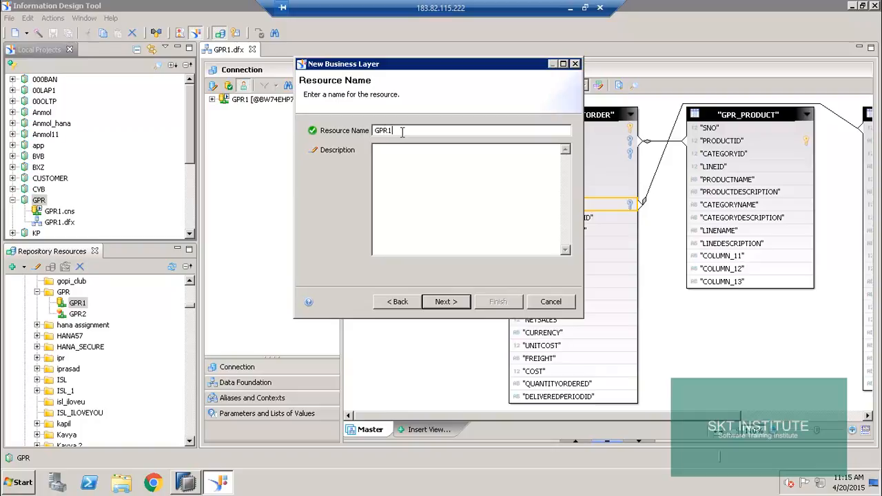
click(446, 302)
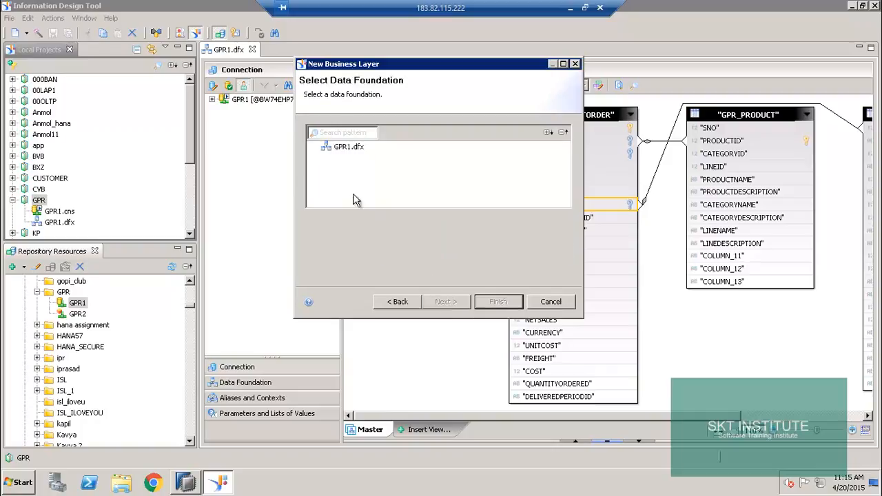
click(341, 149)
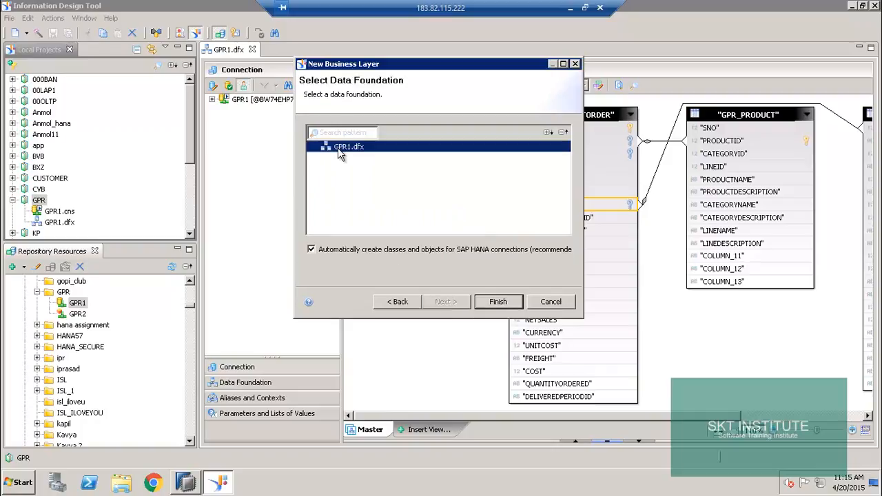
click(493, 302)
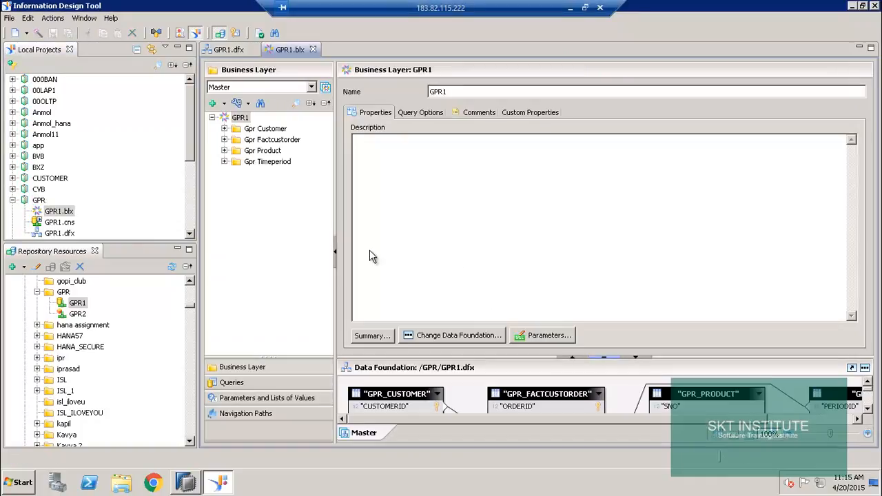
- Rename the Gpr Customer folder of the business layer to CUSTOMER and expand it
click(871, 48)
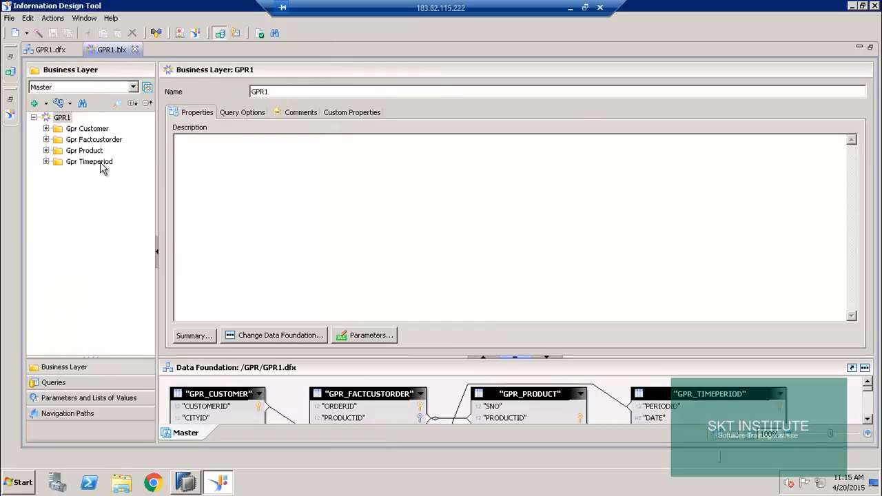
click(88, 130)
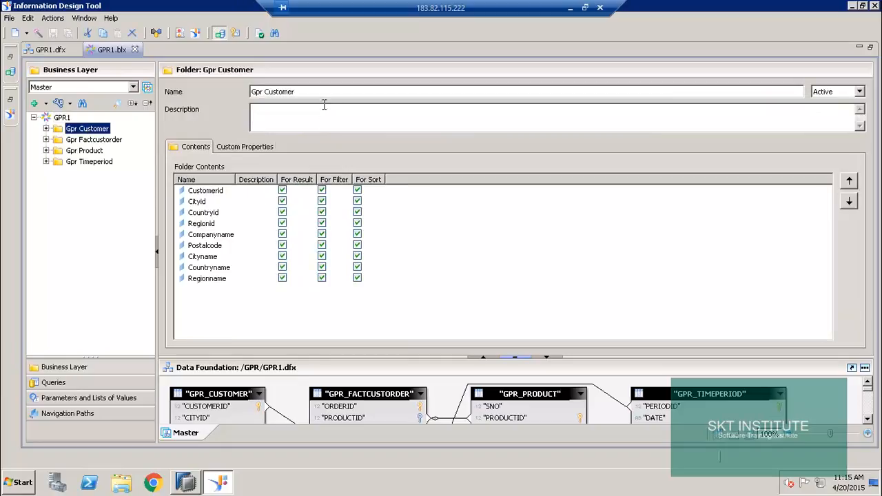
drag(301, 91, 245, 88)
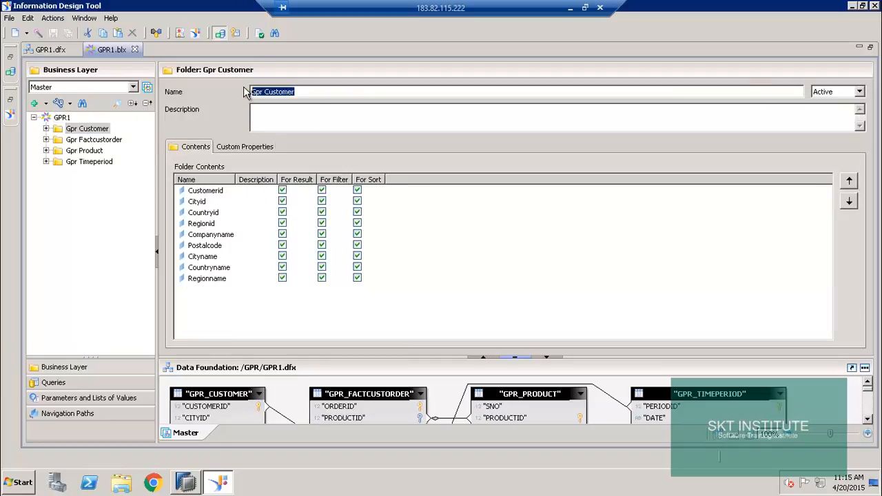
text(CUSTOMER)
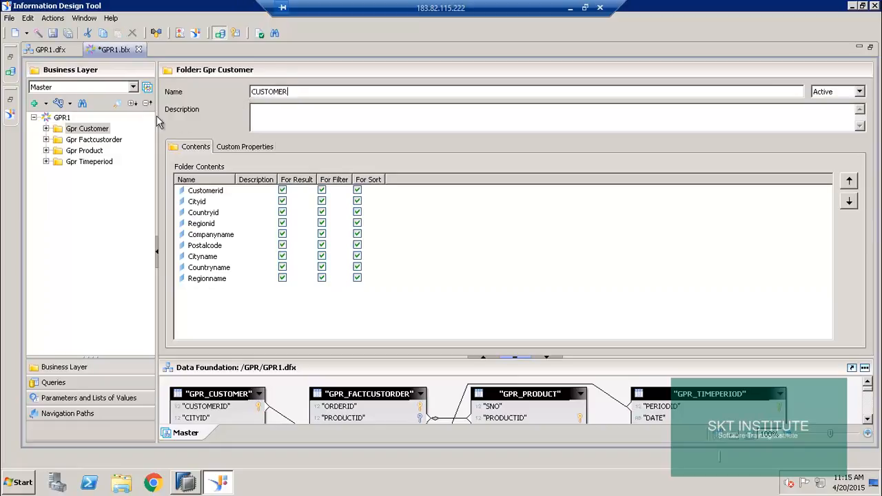
click(46, 129)
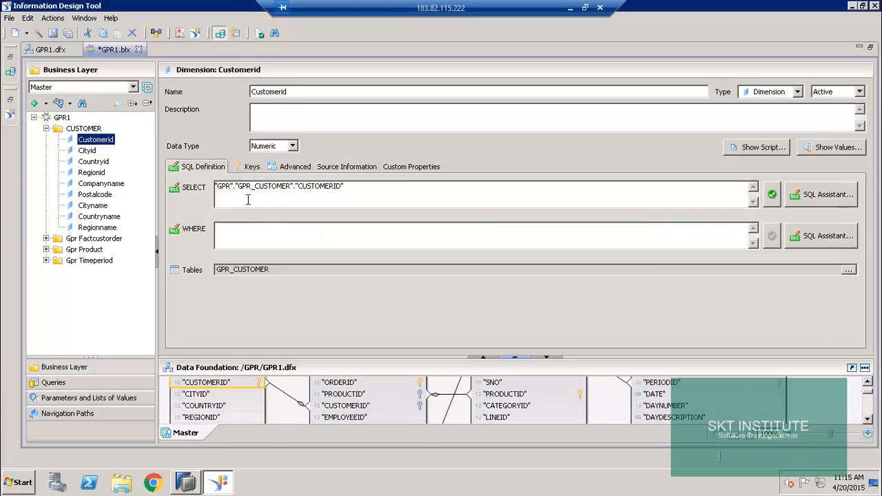
- Add a primary key to the Customerid dimension in the CUSTOMER folder and collapse the folder
click(252, 167)
click(207, 331)
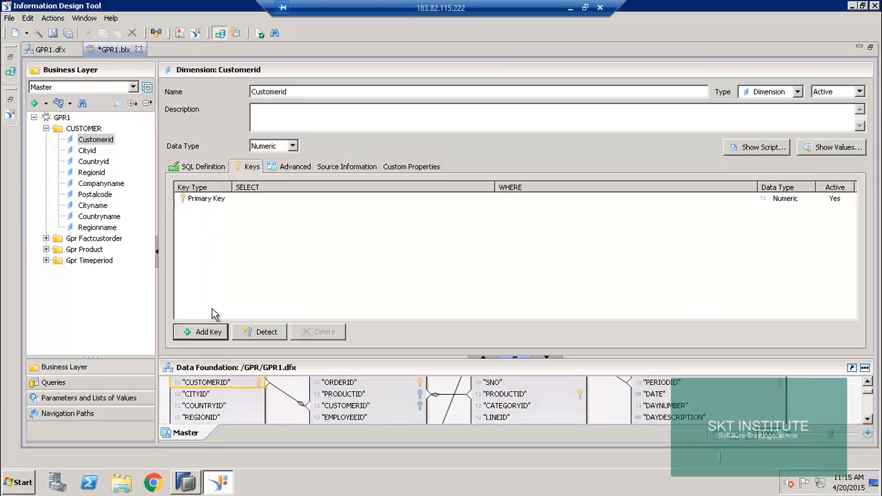
click(47, 128)
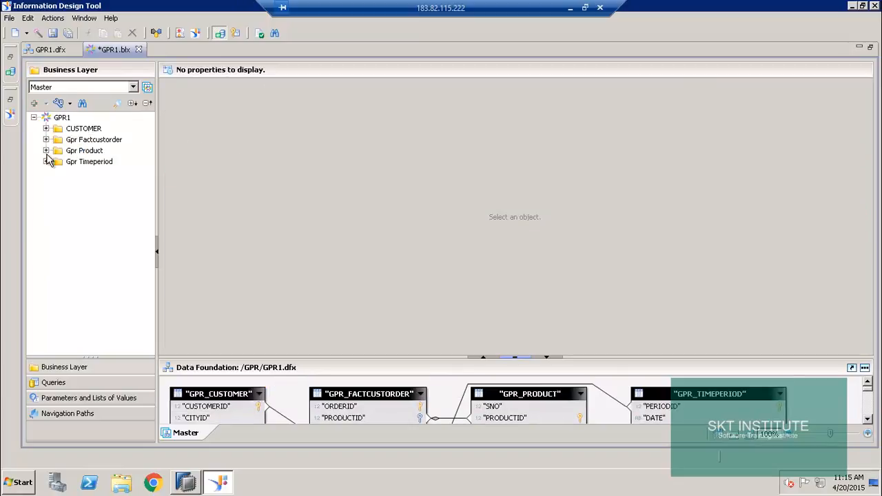
- Rename the Gpr Product folder to PRODUCT and add a primary key to its Productid dimension
click(47, 150)
click(84, 151)
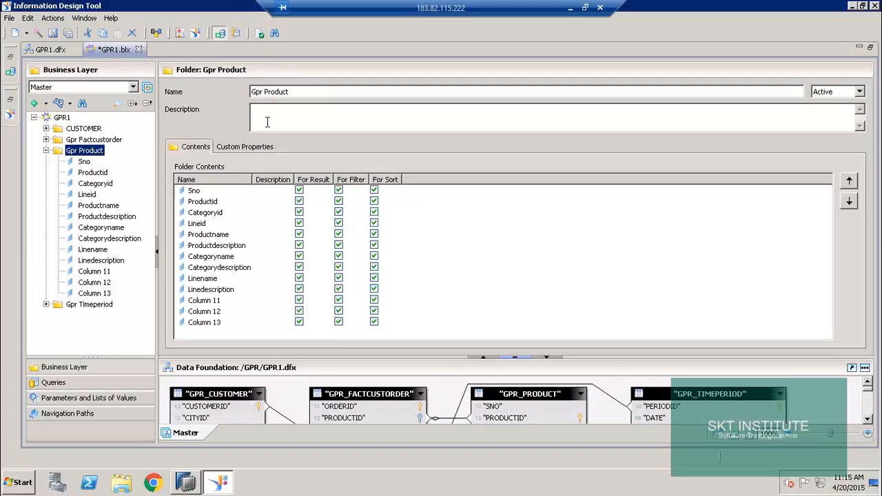
drag(298, 96, 232, 95)
text(PRODUCT)
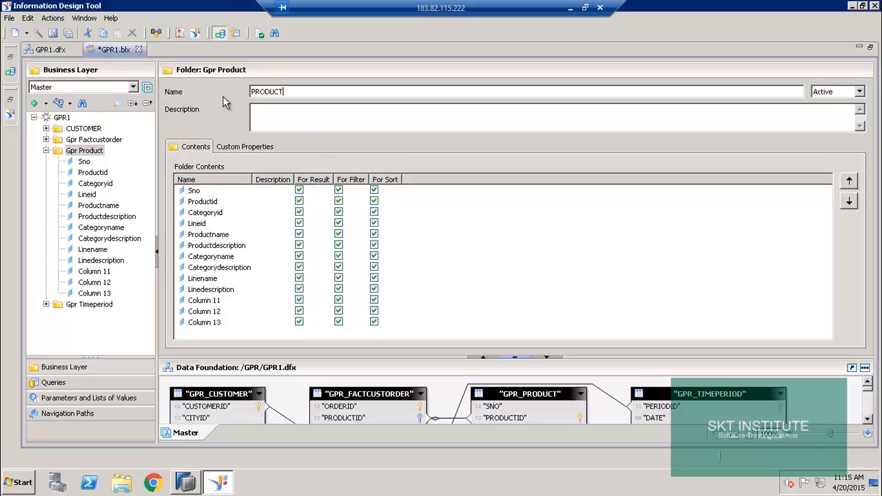
click(98, 174)
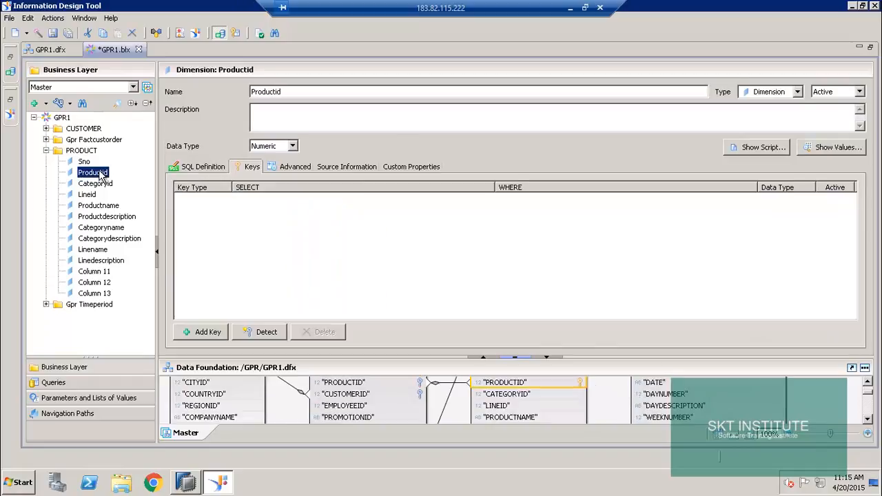
click(202, 335)
click(45, 151)
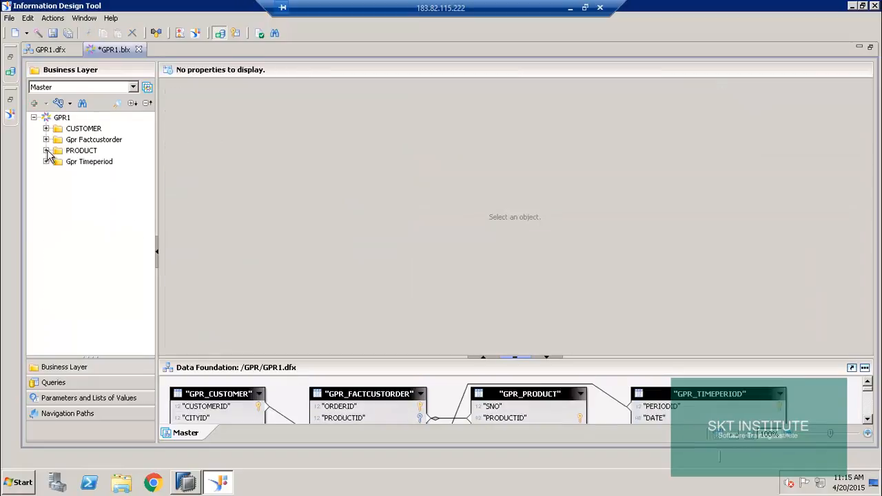
- Rename the Gpr Timeperiod folder to TIMEPERIOD and add a primary key to its Periodid dimension
click(46, 161)
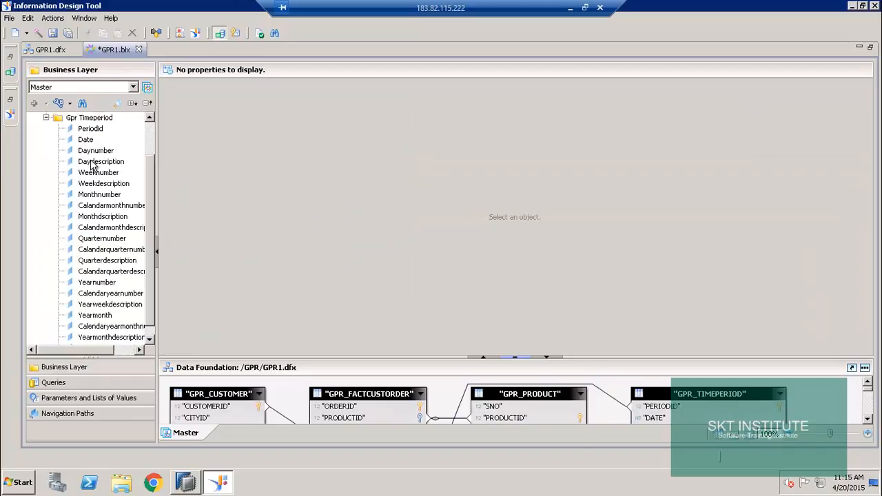
click(102, 118)
drag(320, 87, 235, 98)
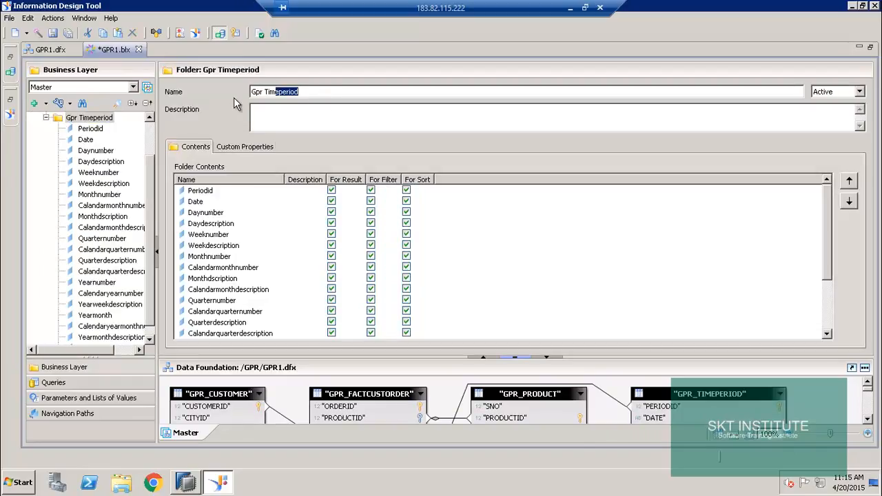
key(BackSpace)
drag(310, 92, 245, 94)
text(TIMEPERIOD)
click(87, 130)
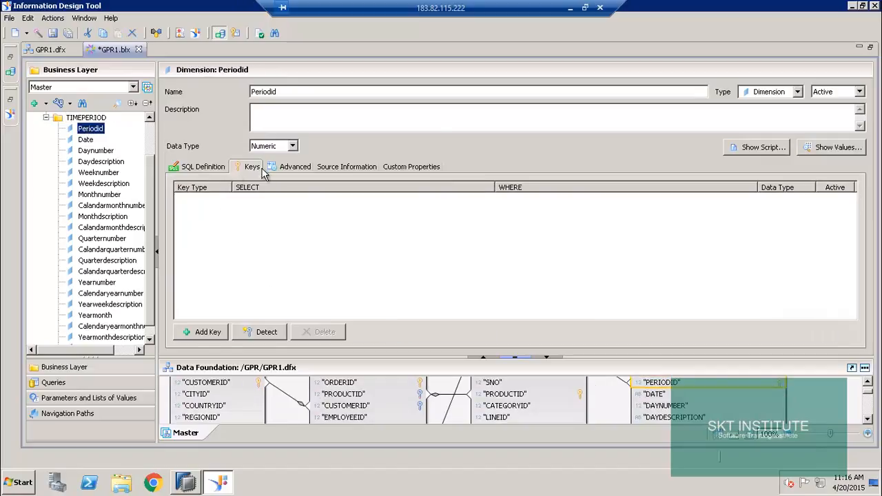
click(208, 332)
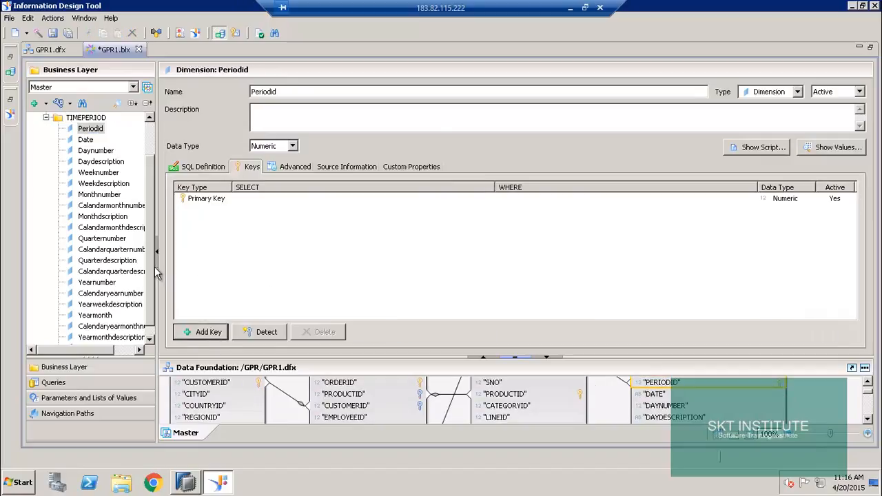
- Rename the TIMEPERIOD dimensions Yearnumber, Quarternumber and Monthnumber to Year, Quarter and Month, and collapse the folder
click(96, 282)
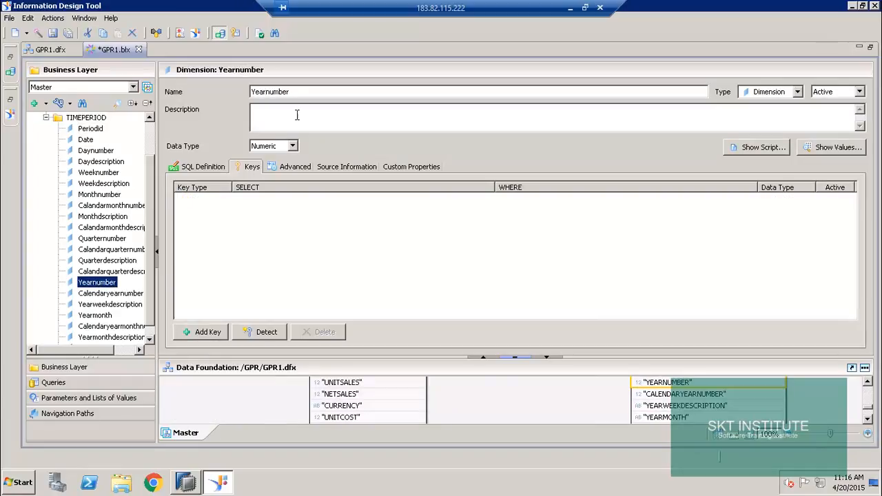
click(300, 95)
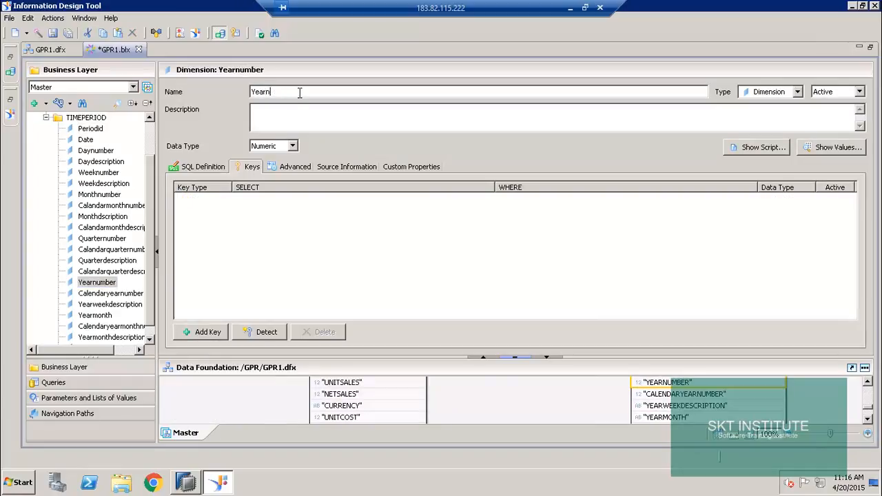
click(112, 240)
click(314, 91)
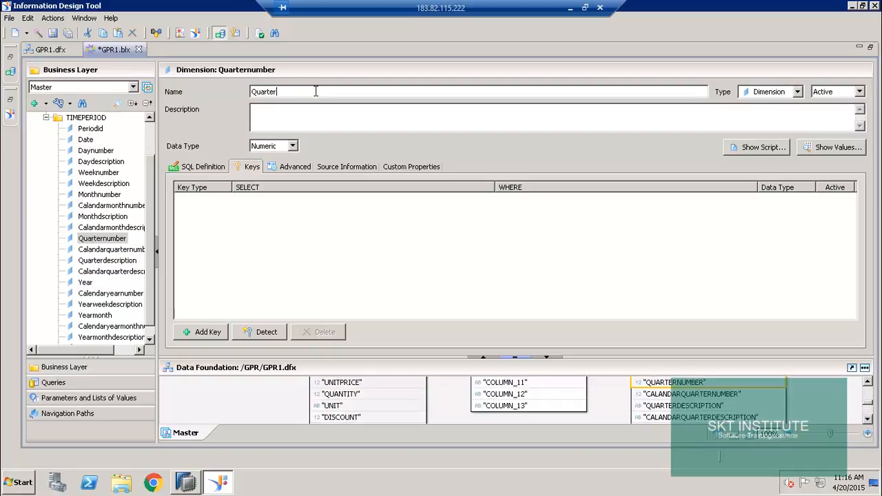
click(107, 195)
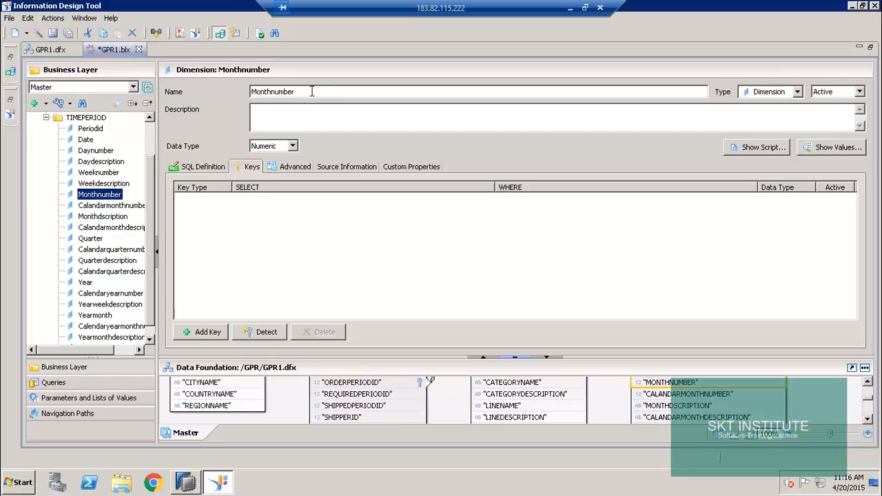
click(311, 93)
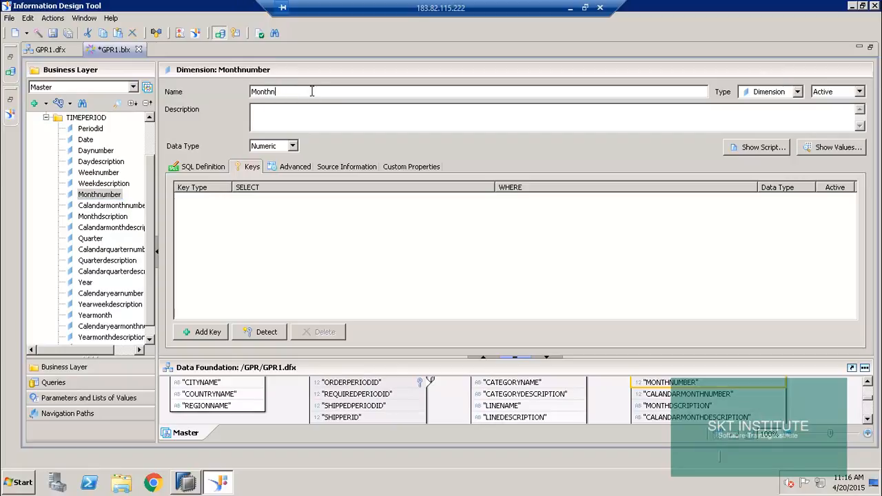
click(46, 118)
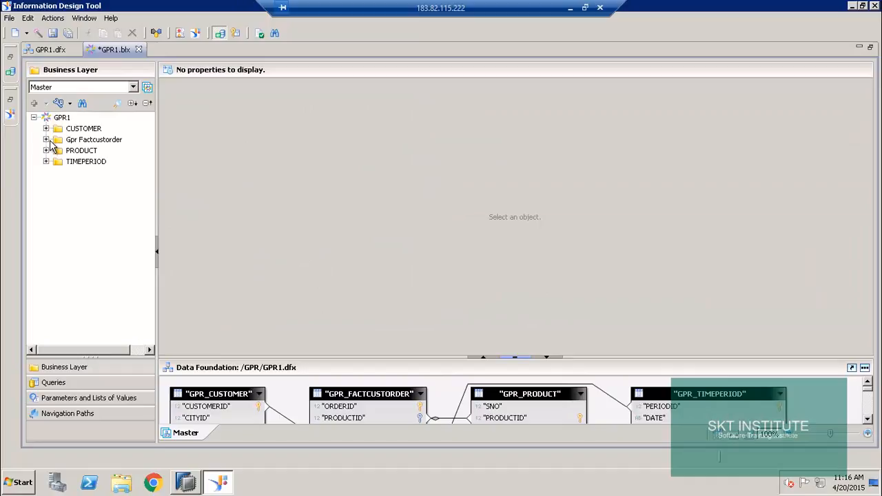
- Rename the Gpr Factcustorder folder to FACTCUSTORDER and add a primary key to its Orderid dimension
click(46, 140)
click(93, 118)
drag(323, 92, 285, 92)
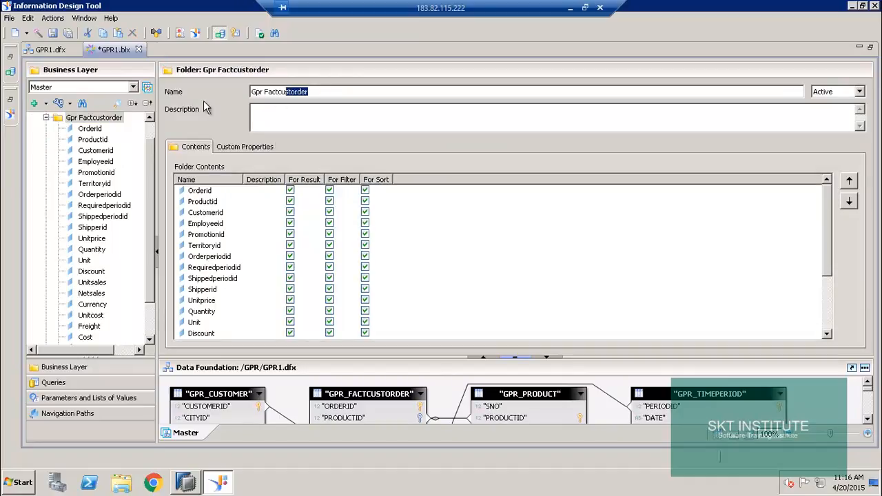
key(BackSpace)
drag(253, 93, 329, 87)
text(FA)
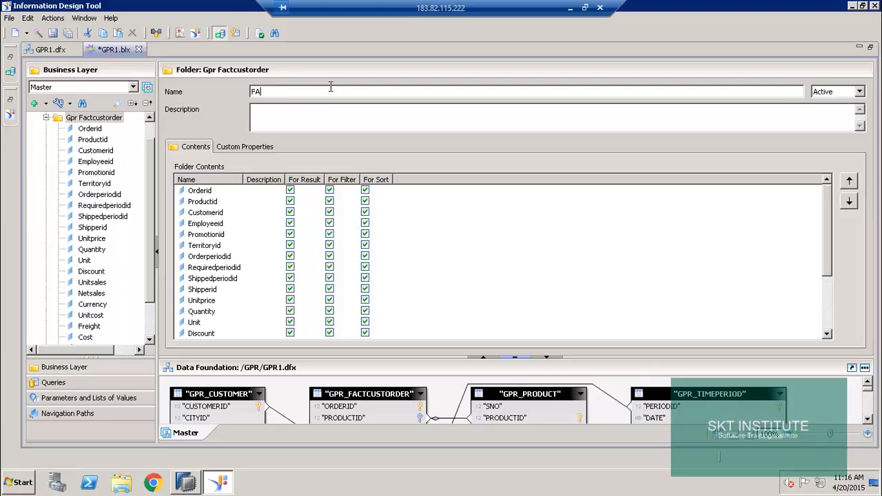
text(CTCUSTORDER)
click(91, 129)
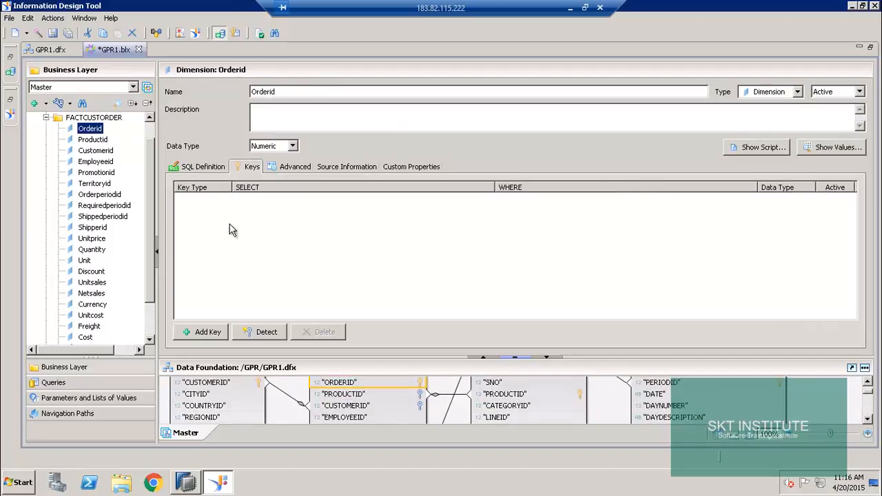
click(199, 332)
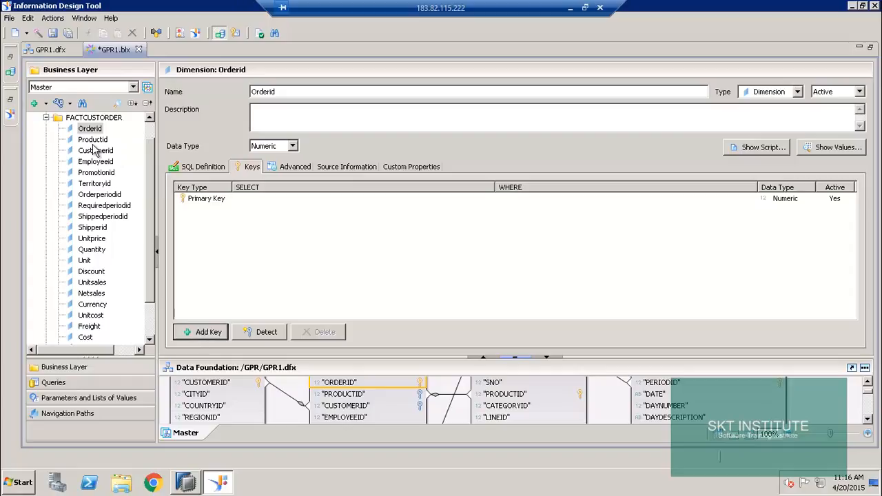
- Add a key to the Productid dimension in FACTCUSTORDER and set its type to Foreign Key
click(92, 140)
click(205, 333)
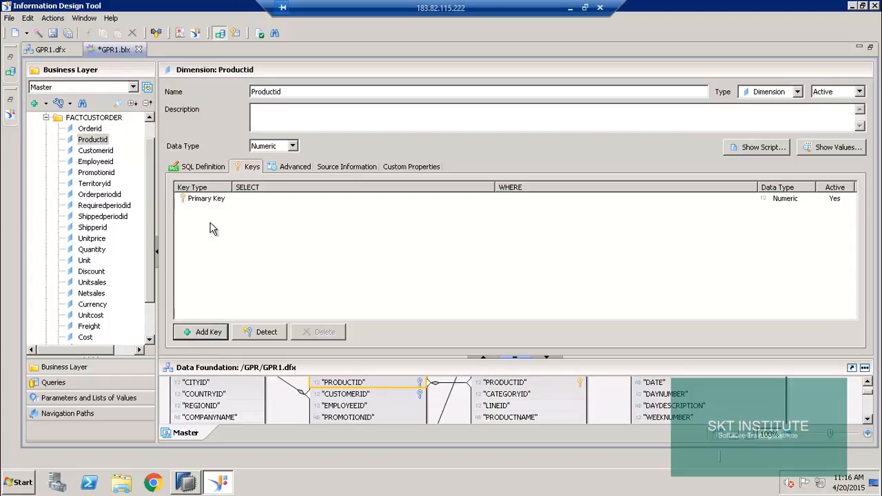
click(215, 200)
click(226, 198)
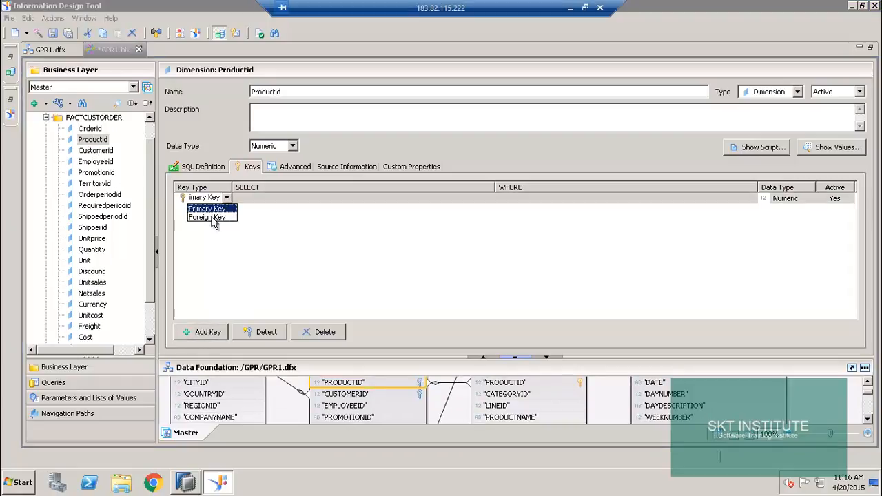
click(214, 217)
- Add a key to the Customerid dimension in FACTCUSTORDER and set its type to Foreign Key
click(106, 153)
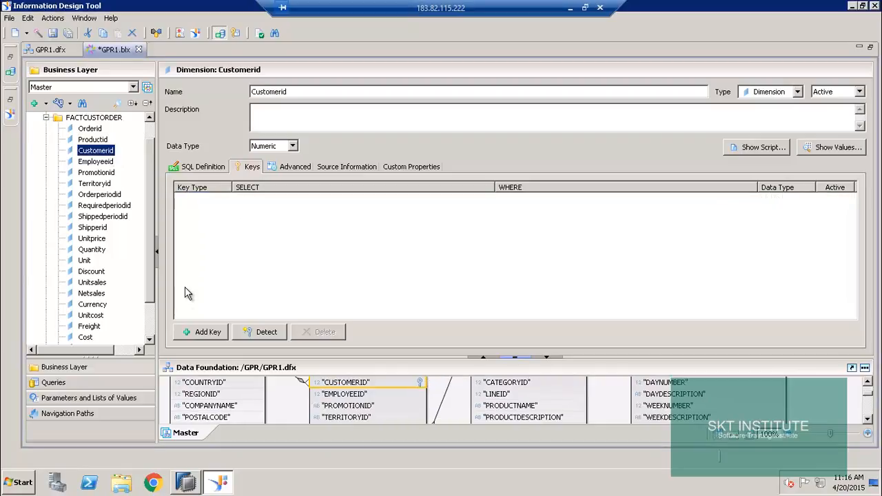
click(197, 332)
click(219, 199)
click(226, 198)
click(209, 217)
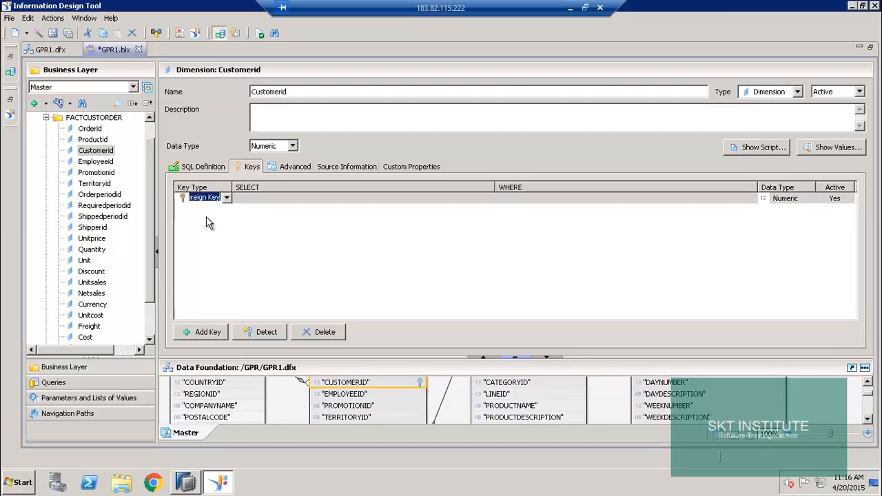
- Add a foreign key to the Orderperiodid dimension in FACTCUSTORDER and review the key assignments of that folder's keyed dimensions
click(99, 195)
click(207, 332)
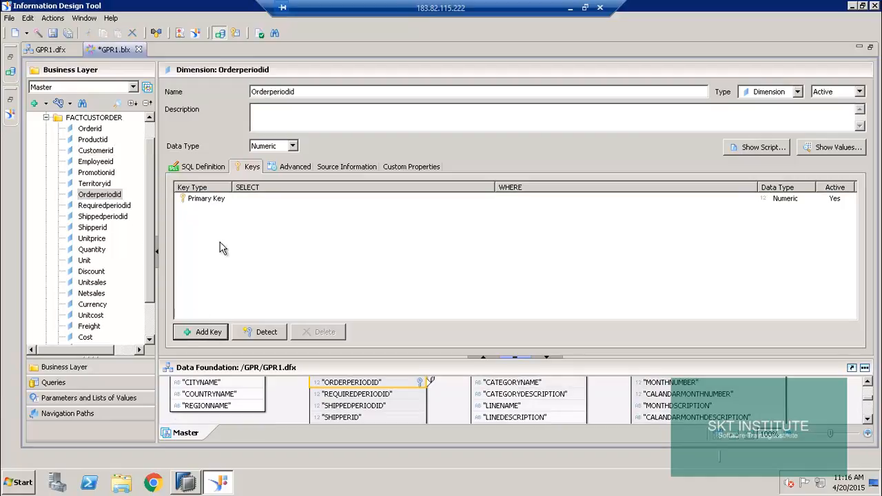
click(219, 200)
click(227, 199)
click(220, 221)
click(208, 198)
click(209, 219)
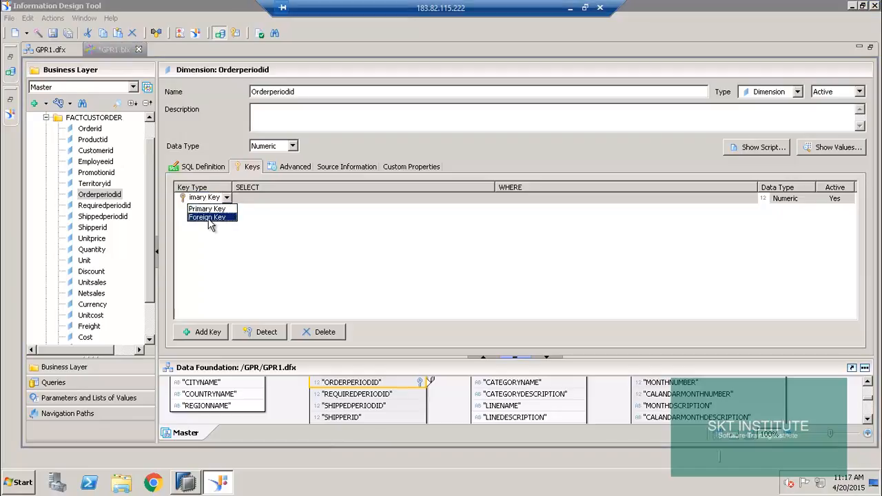
click(209, 219)
click(90, 129)
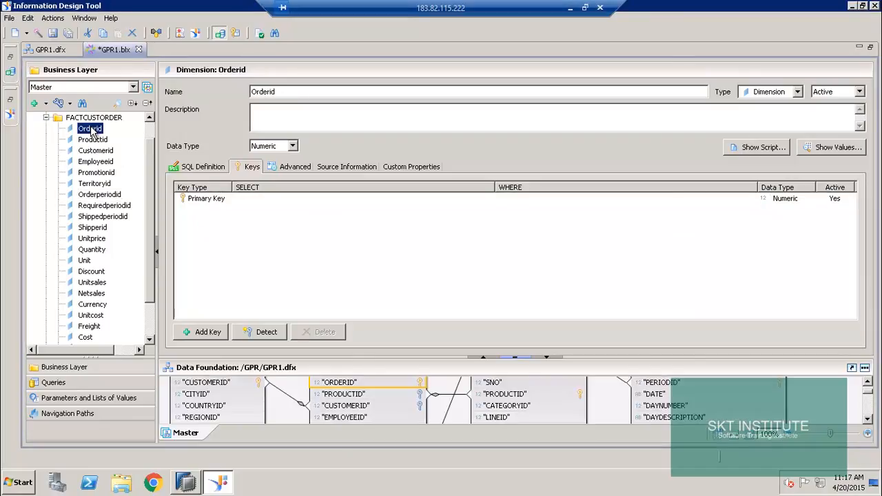
click(92, 140)
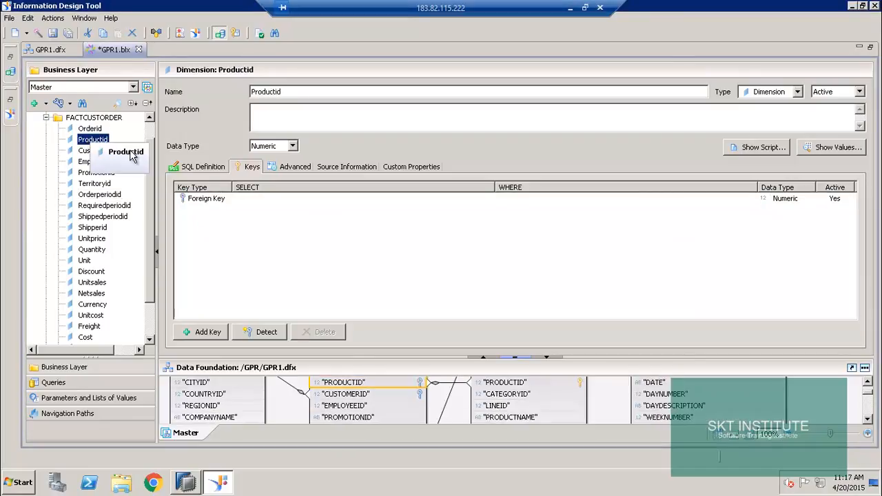
click(95, 151)
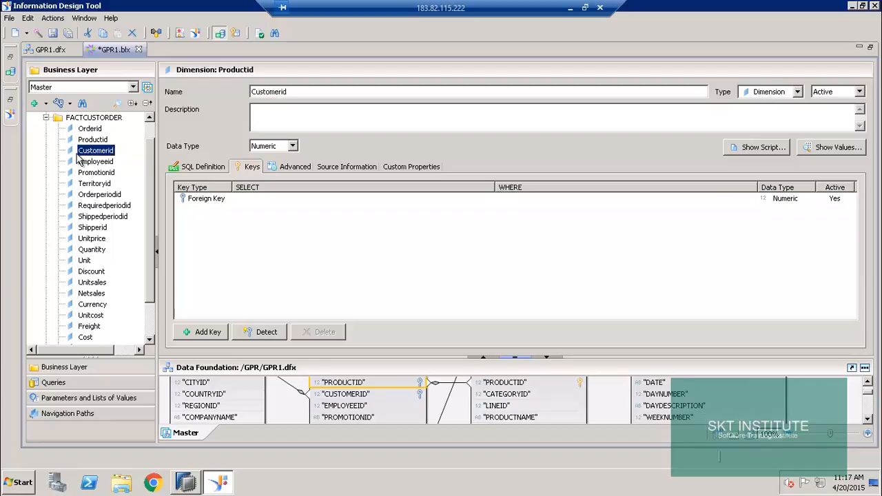
click(99, 195)
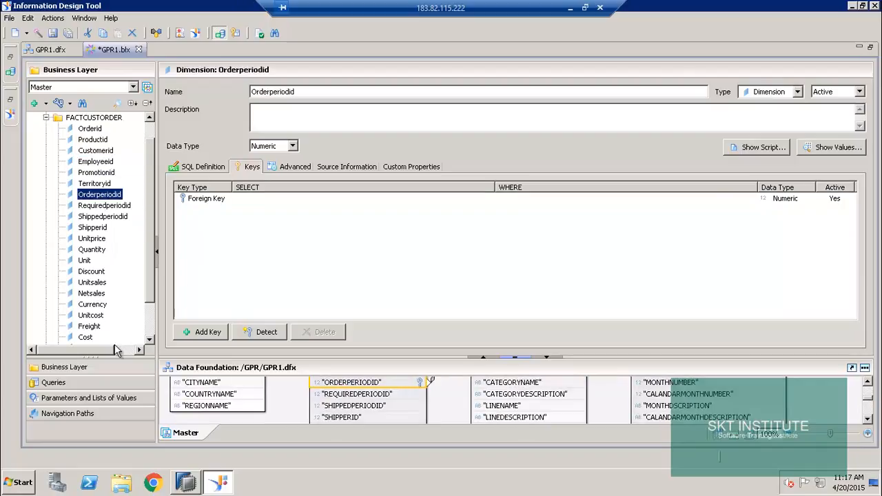
- Turn the Quantity dimension in FACTCUSTORDER into a measure with the Sum aggregation function
drag(149, 284, 145, 312)
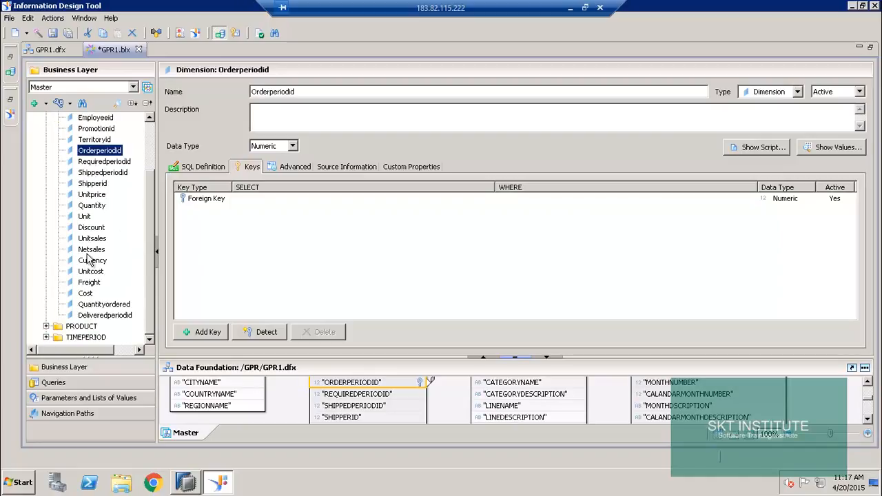
click(94, 207)
right_click(95, 210)
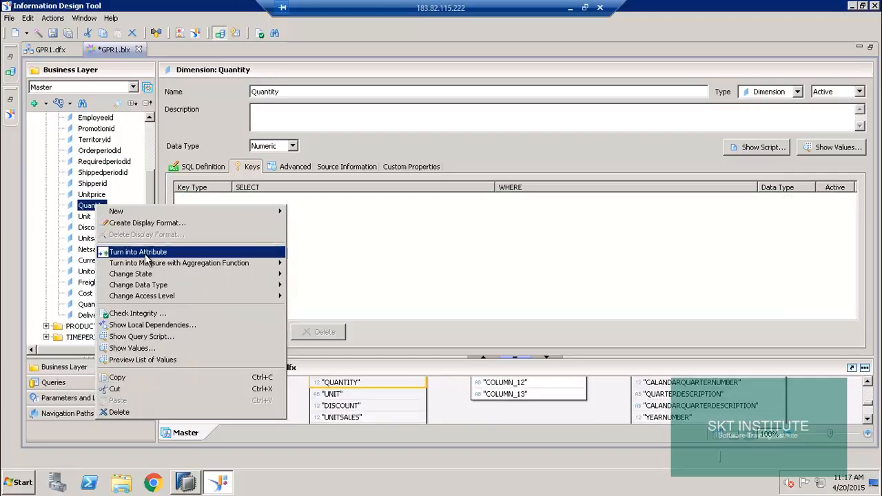
mouse_move(187, 265)
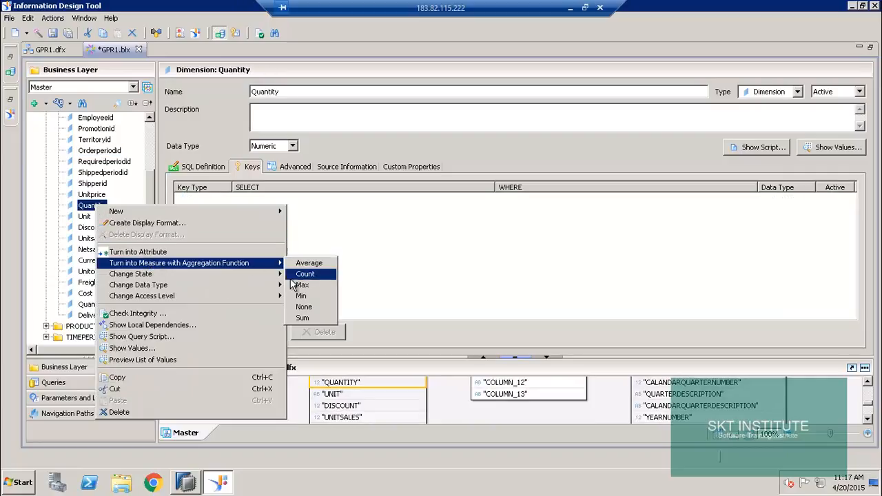
click(303, 318)
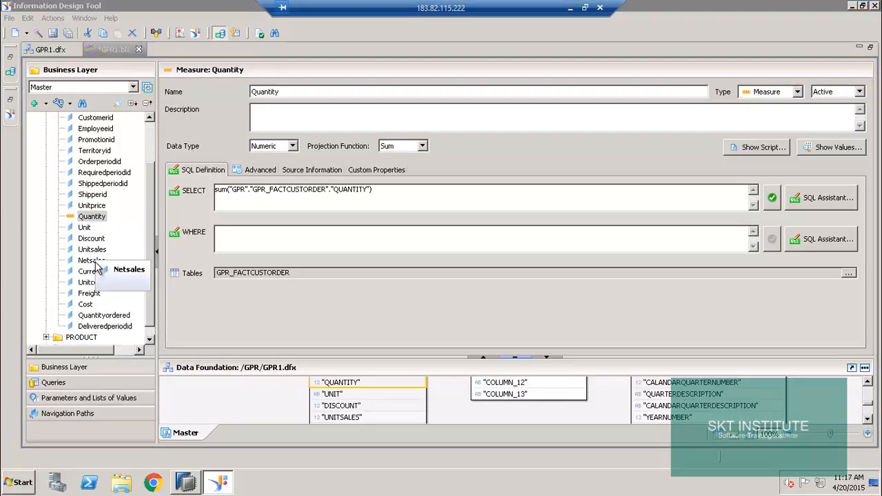
- Turn the Netsales dimension in FACTCUSTORDER into a measure with the Sum aggregation function and save the business layer
right_click(81, 265)
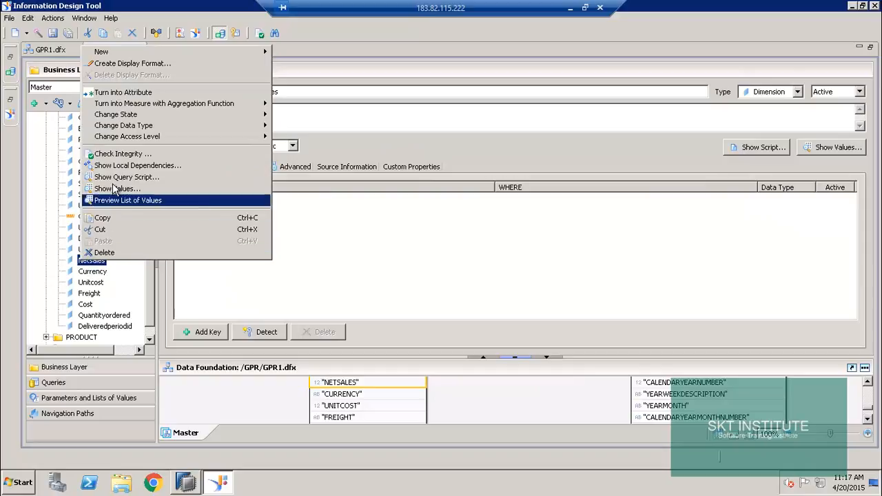
mouse_move(225, 107)
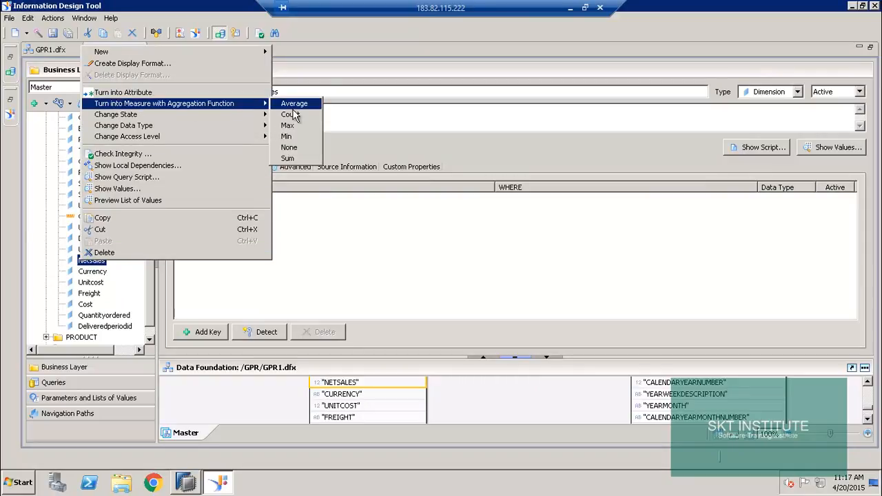
click(288, 159)
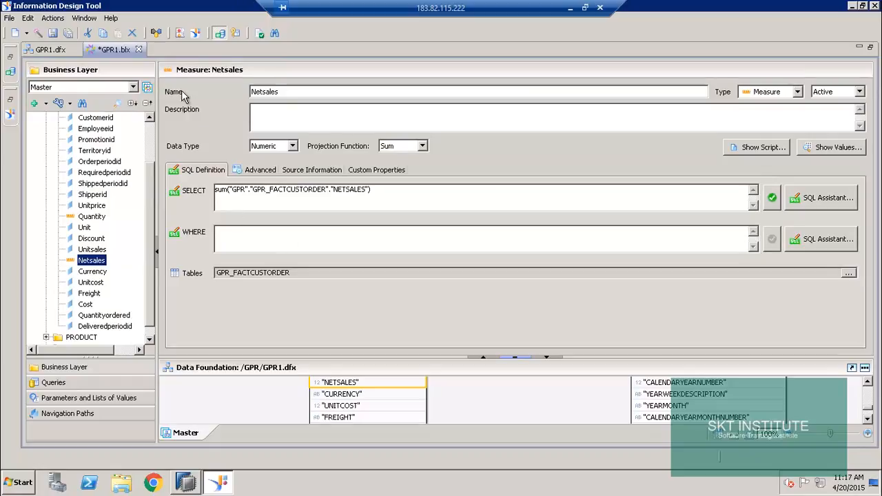
click(68, 35)
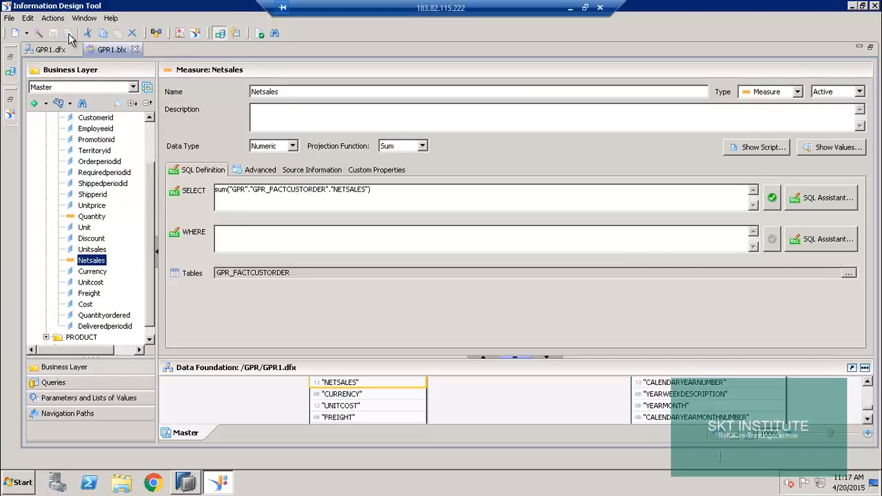
- Publish the GPR1.blx business layer as a universe to the repository folder GPR, skipping the integrity check
click(871, 49)
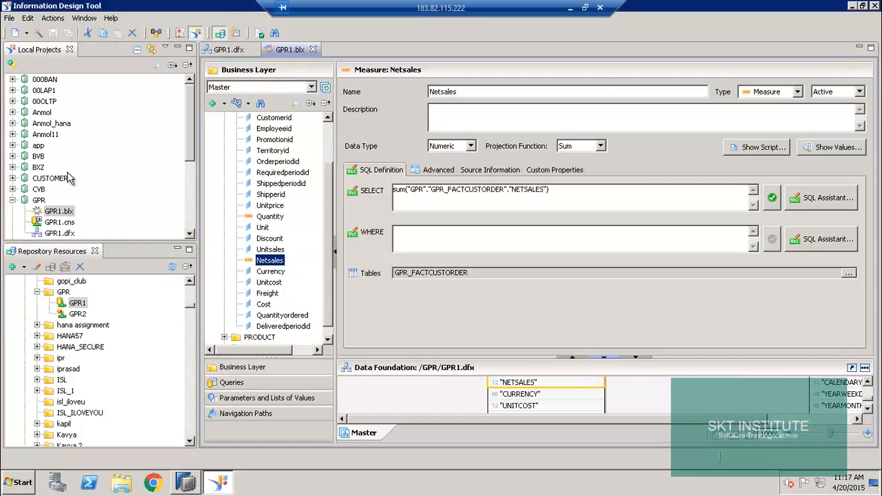
right_click(60, 212)
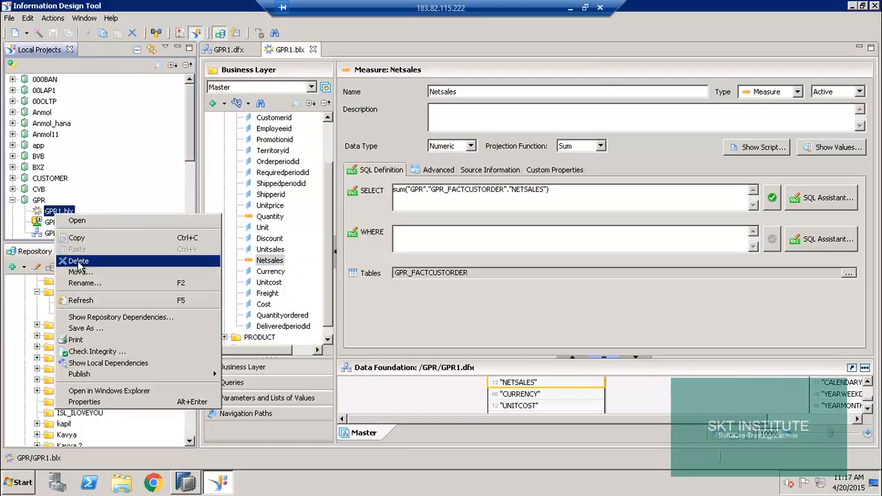
mouse_move(89, 374)
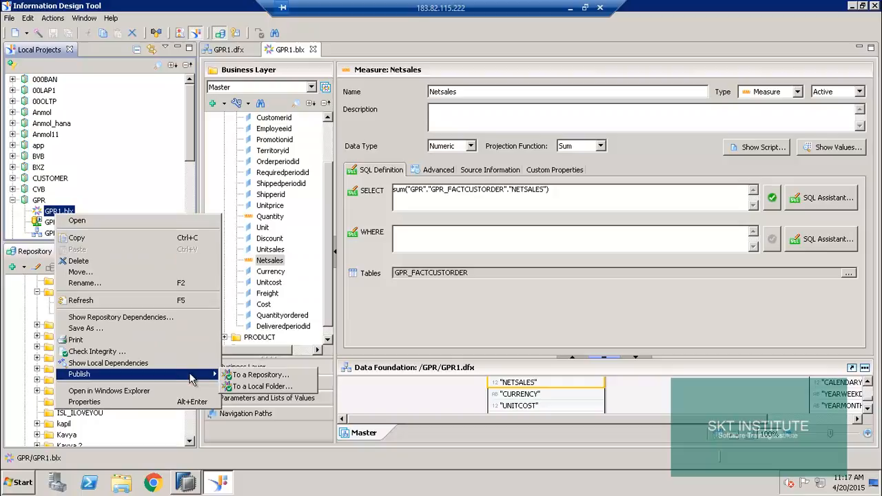
click(257, 375)
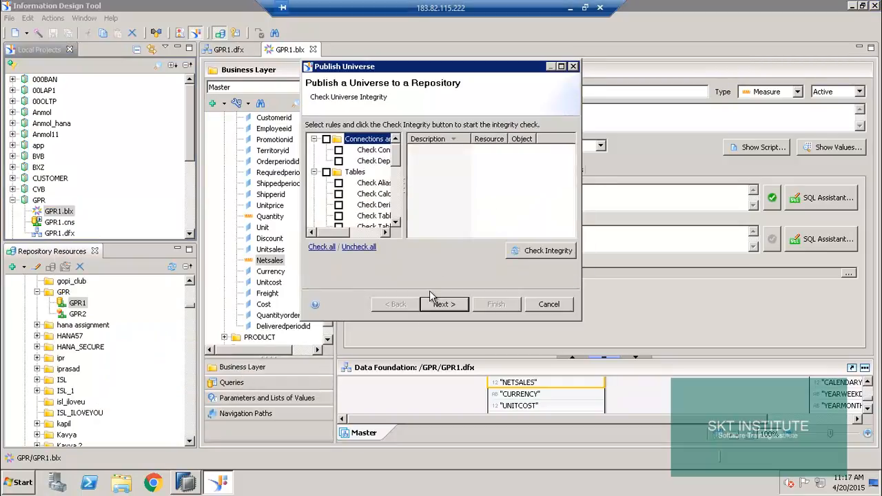
click(445, 309)
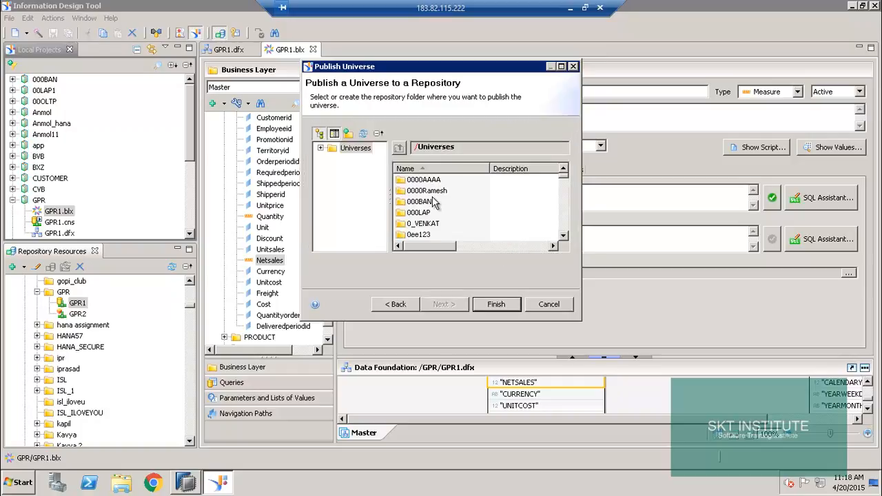
click(428, 204)
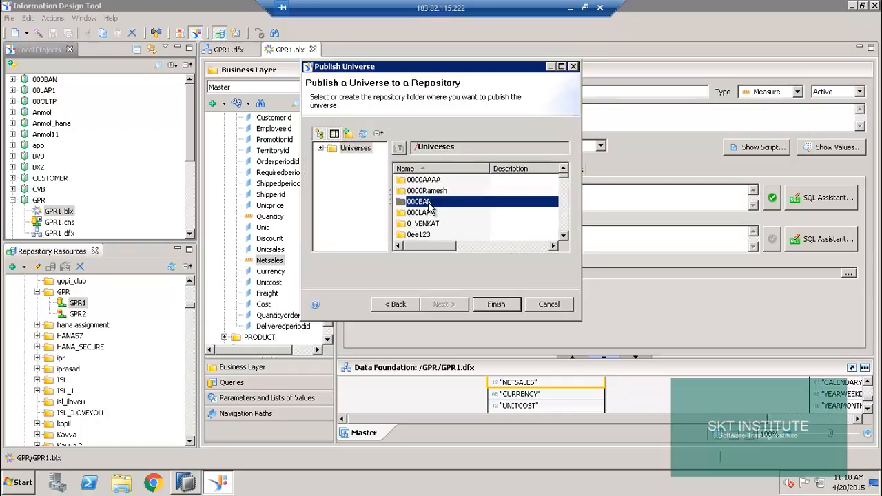
key(g)
click(420, 192)
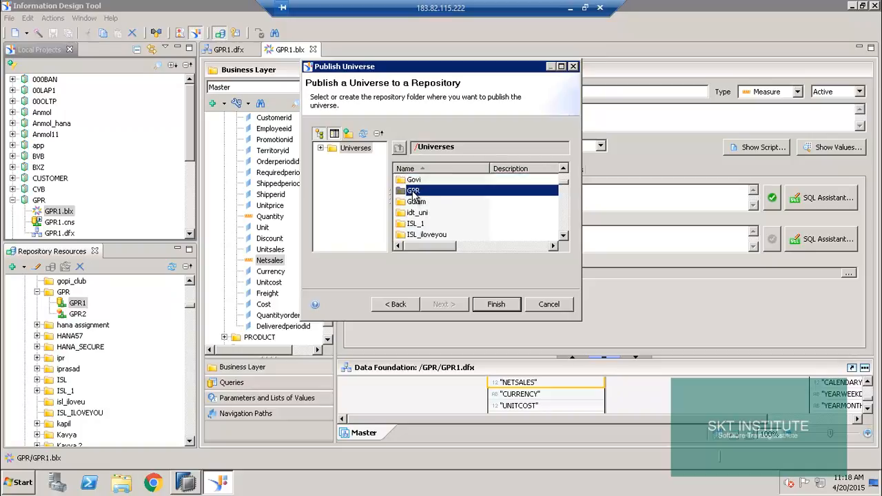
double_click(419, 193)
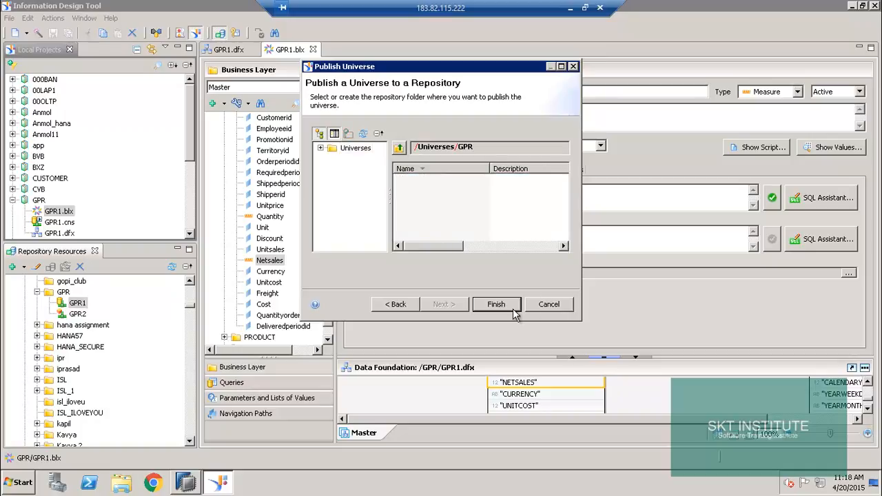
click(496, 306)
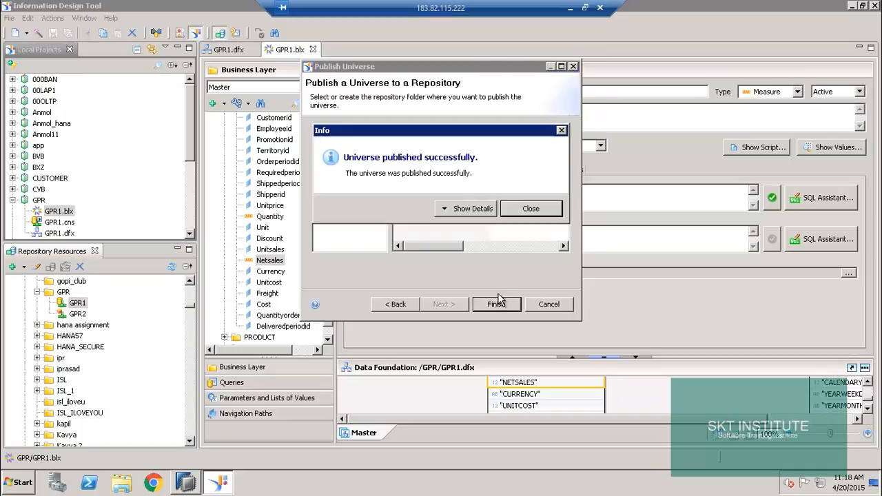
click(538, 209)
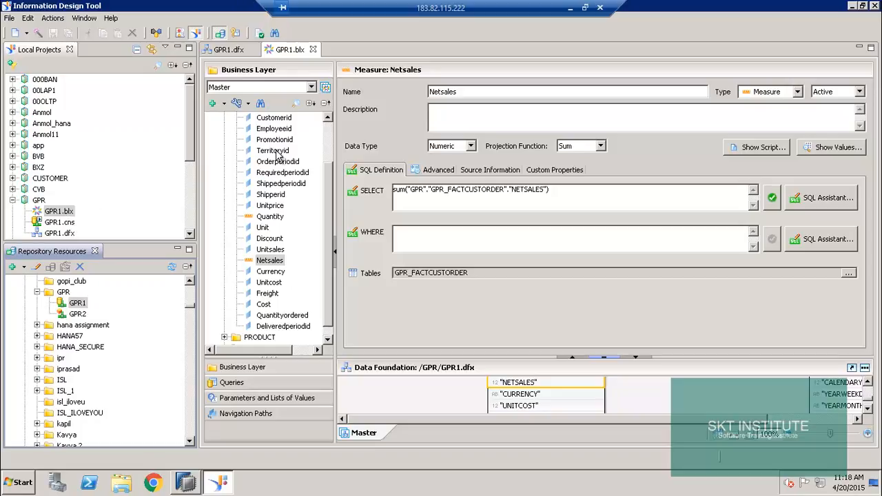
- Create a new query in the business layer with Countryname, Linename and Year as result objects
click(227, 383)
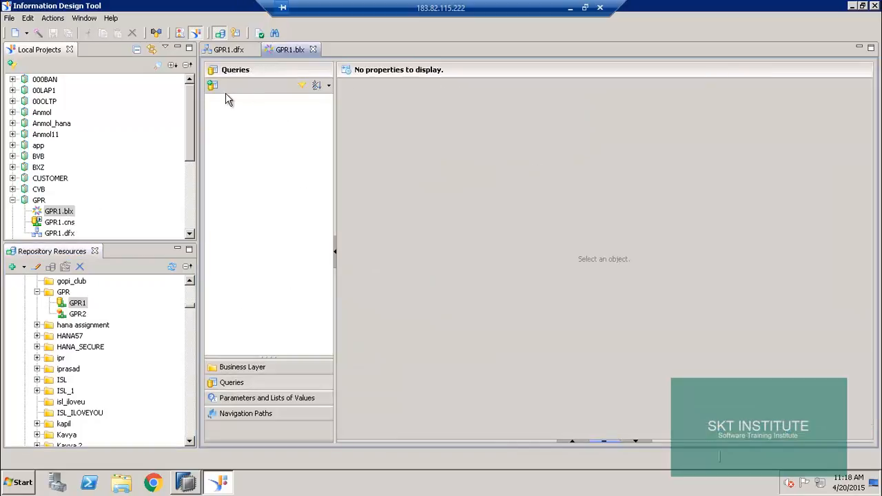
click(213, 86)
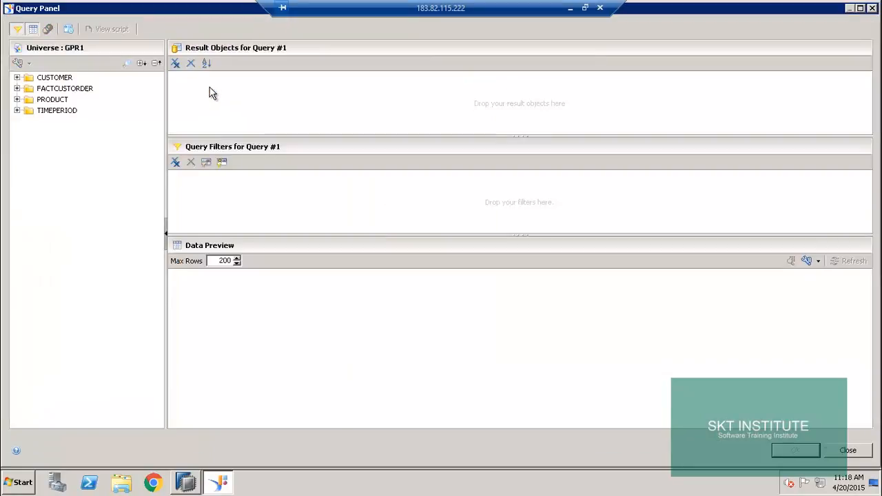
click(21, 78)
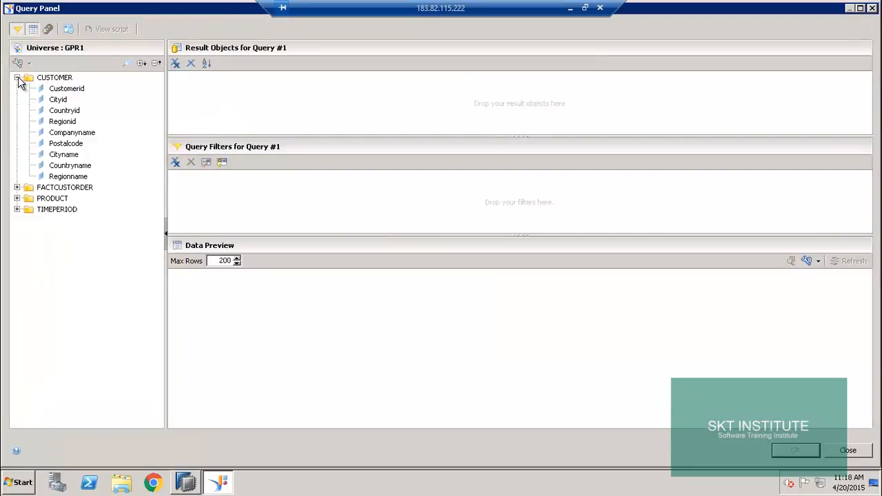
double_click(69, 165)
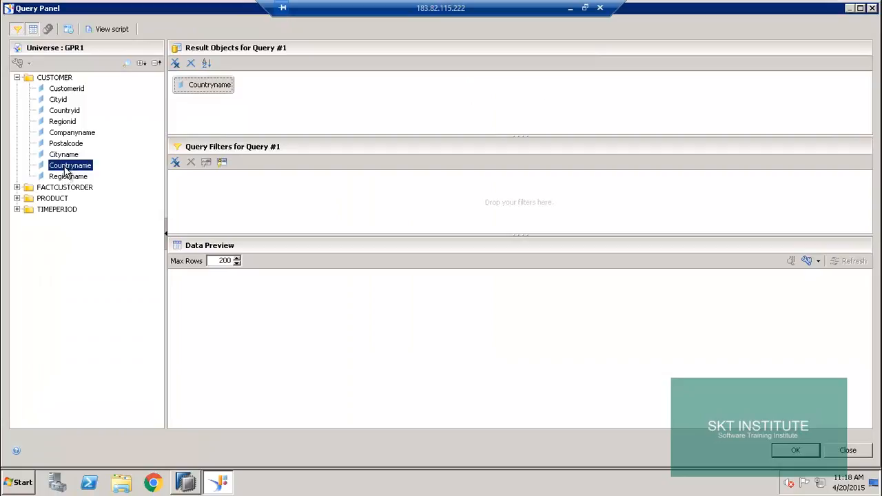
click(17, 77)
click(17, 100)
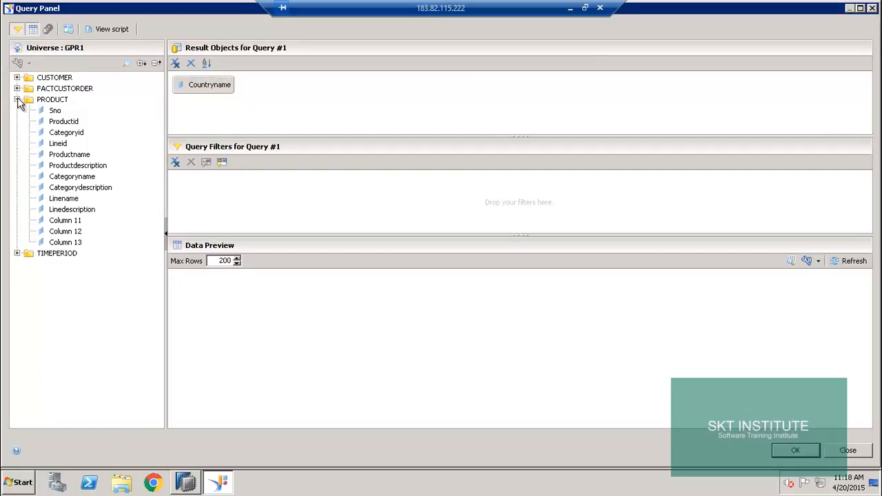
double_click(64, 198)
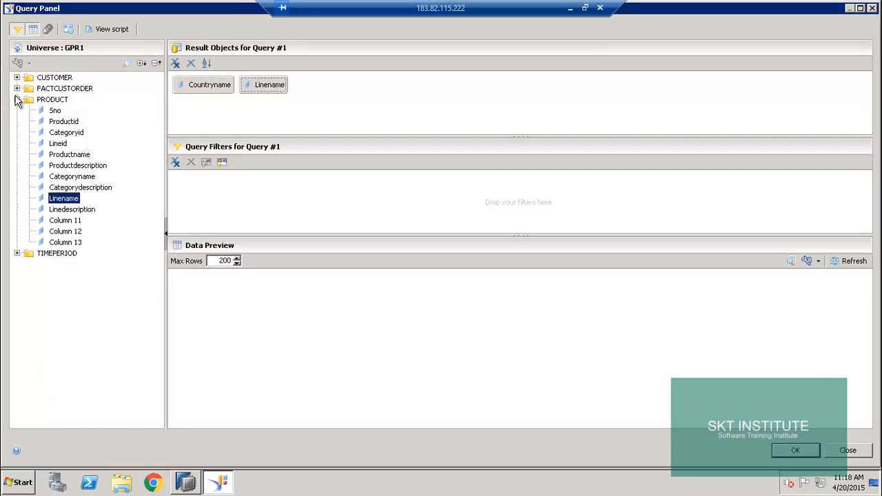
click(17, 99)
click(16, 110)
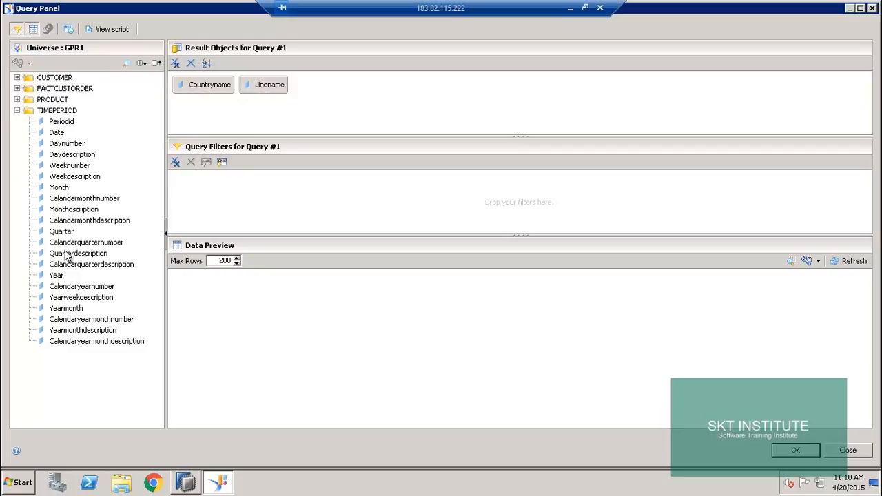
double_click(56, 275)
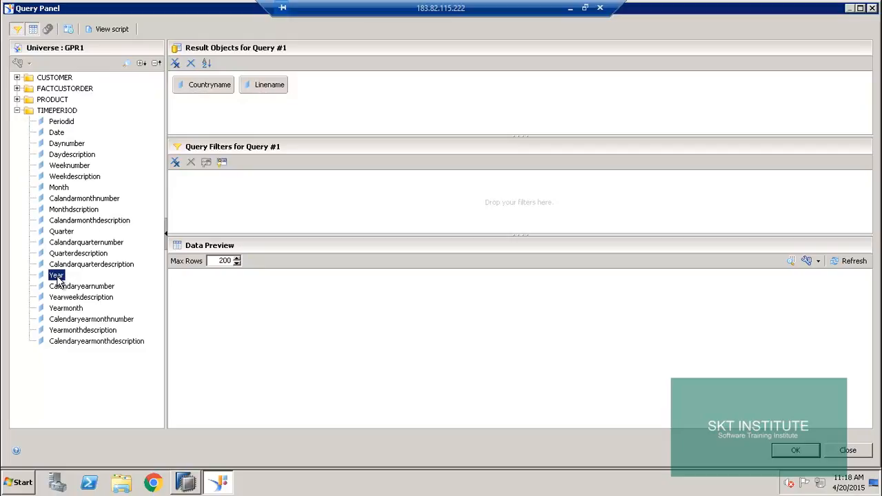
- Add the FACTCUSTORDER measures Quantity and Netsales to the query's result objects and refresh the data preview
click(17, 110)
click(17, 89)
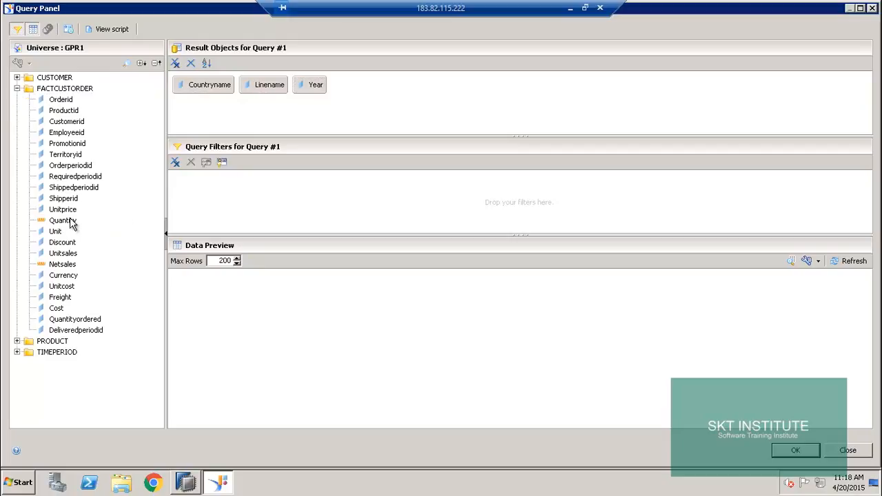
double_click(69, 220)
double_click(66, 266)
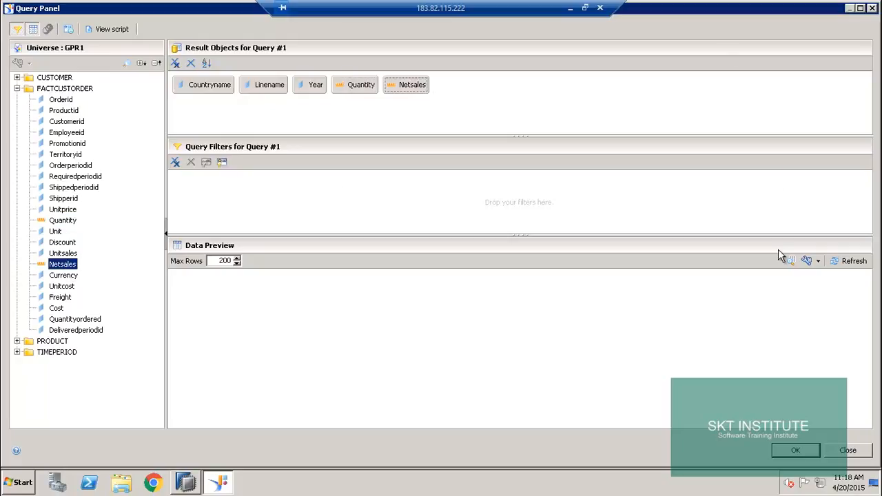
click(855, 262)
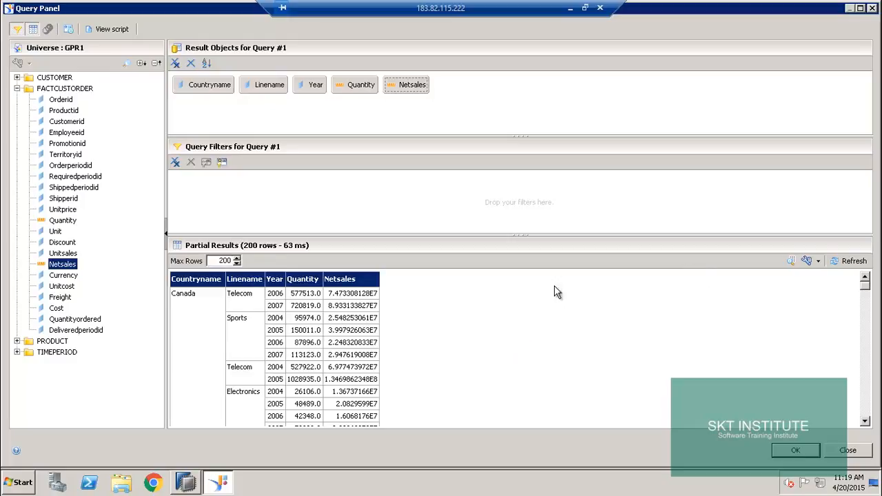
- Accept the query and save the business layer
click(798, 451)
click(785, 452)
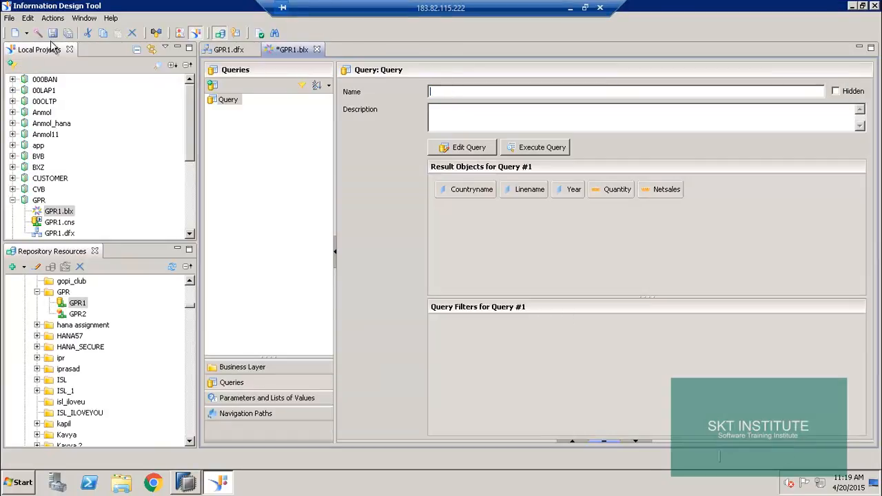
click(69, 34)
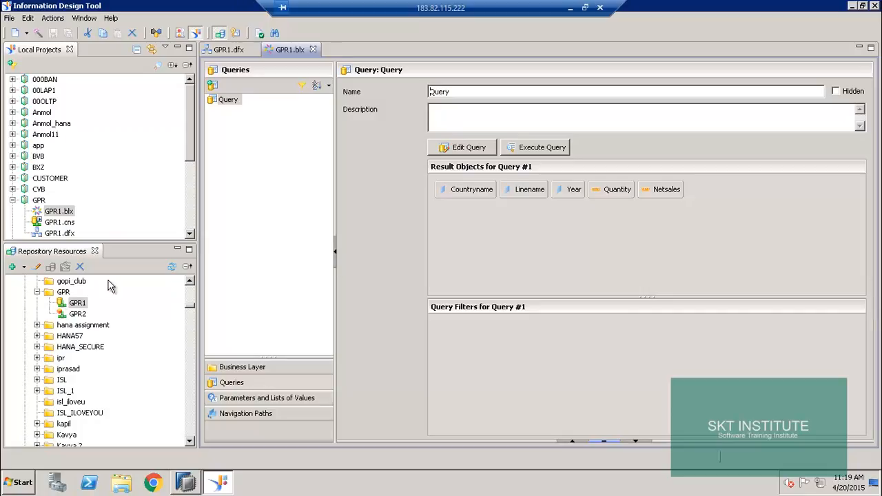
click(77, 314)
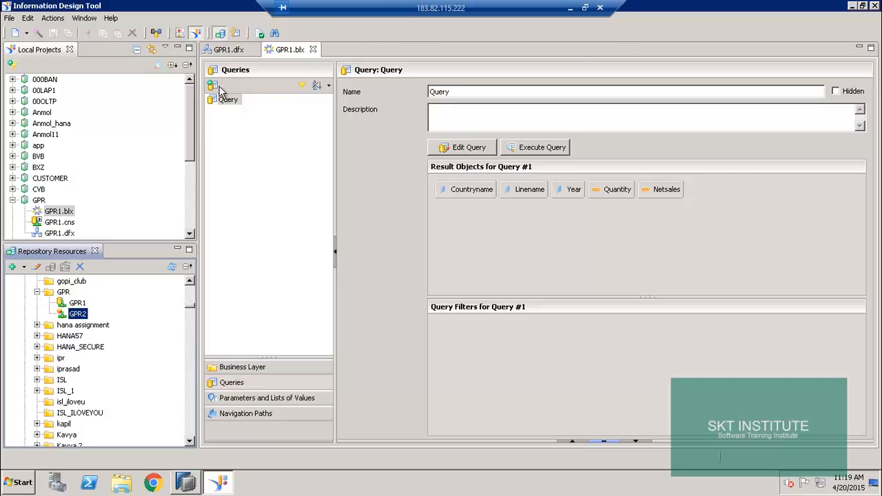
click(68, 49)
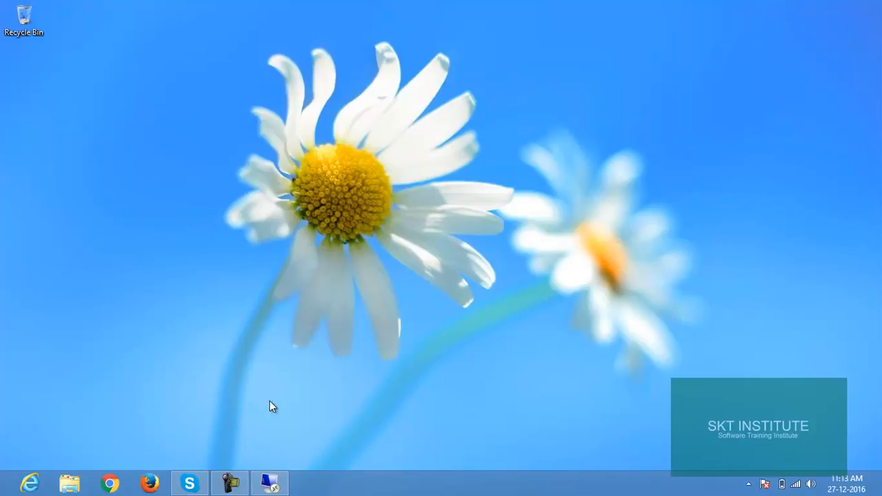
click(231, 482)
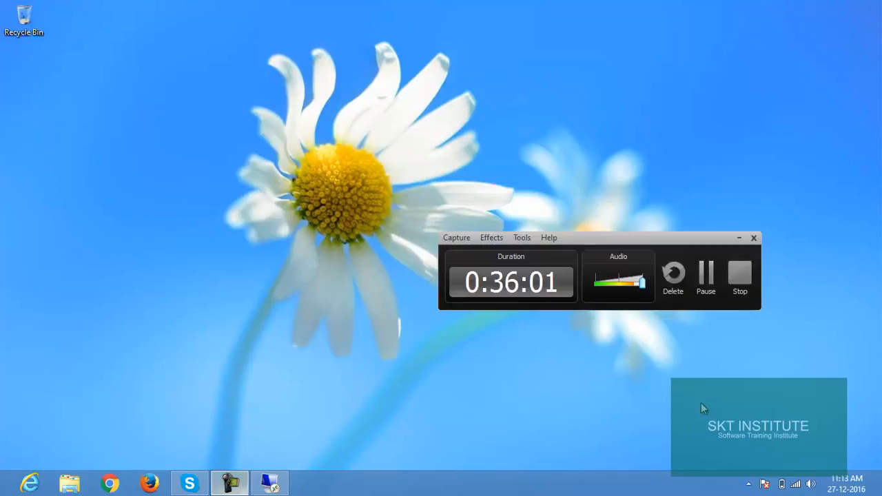